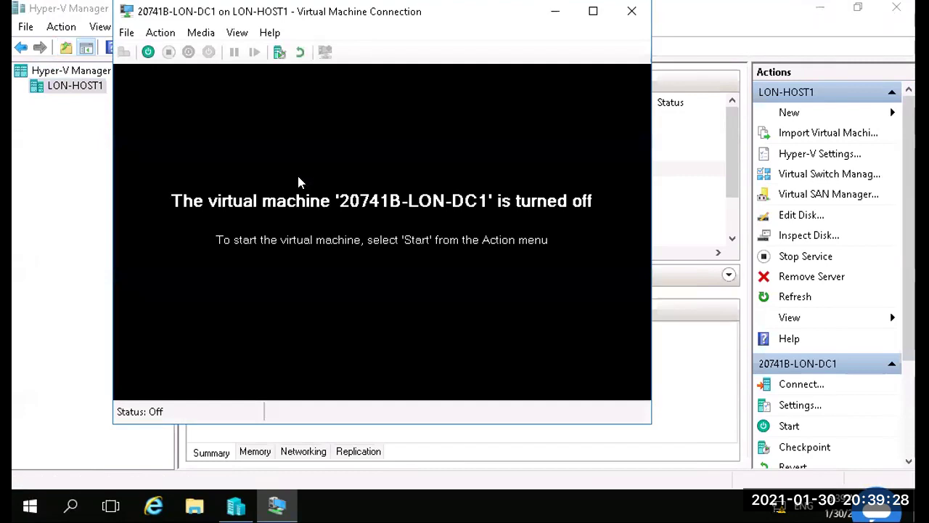
# Step: Start the 20741B-LON-DC1 virtual machine and wait for its administrator sign-in screen
pyautogui.click(146, 52)
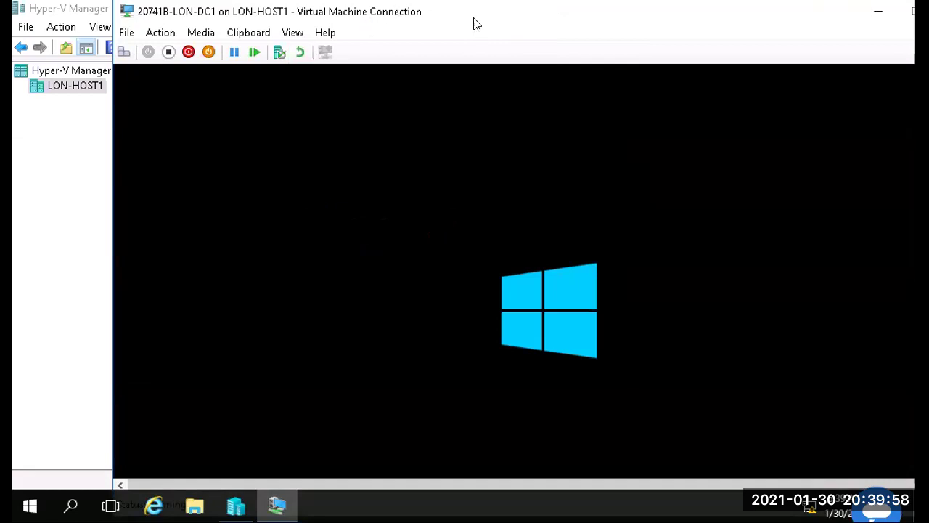
pyautogui.moveTo(473, 20); pyautogui.dragTo(383, 24)
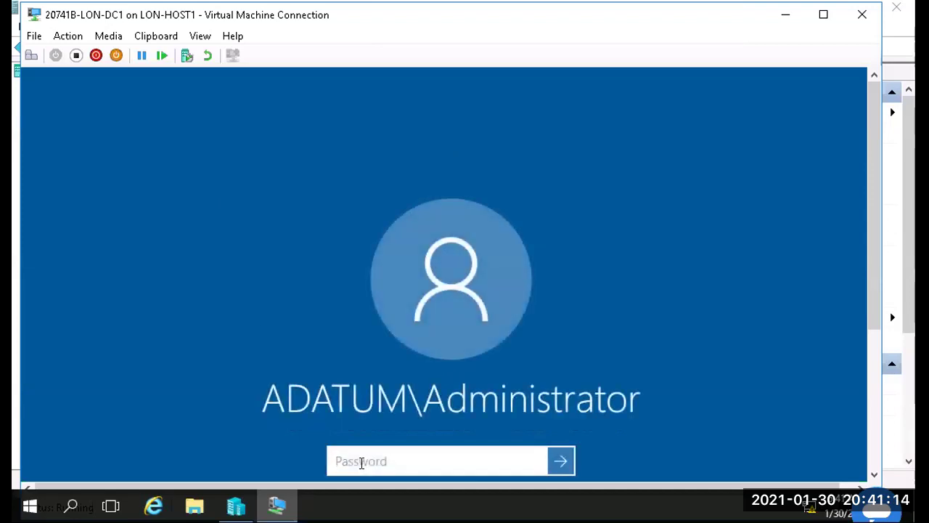
# Step: Enter the domain administrator password on LON-DC1 and submit the sign-in
pyautogui.write('Pa55w.rd')
pyautogui.press('Return')
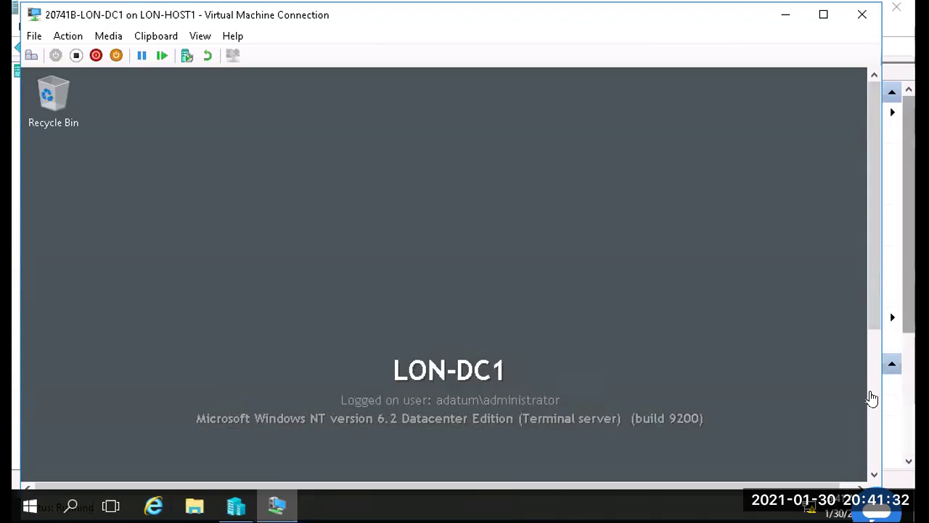
# Step: Check the LON-DC1 Server Manager dashboard lists six roles, then minimize the connection window
pyautogui.click(874, 392)
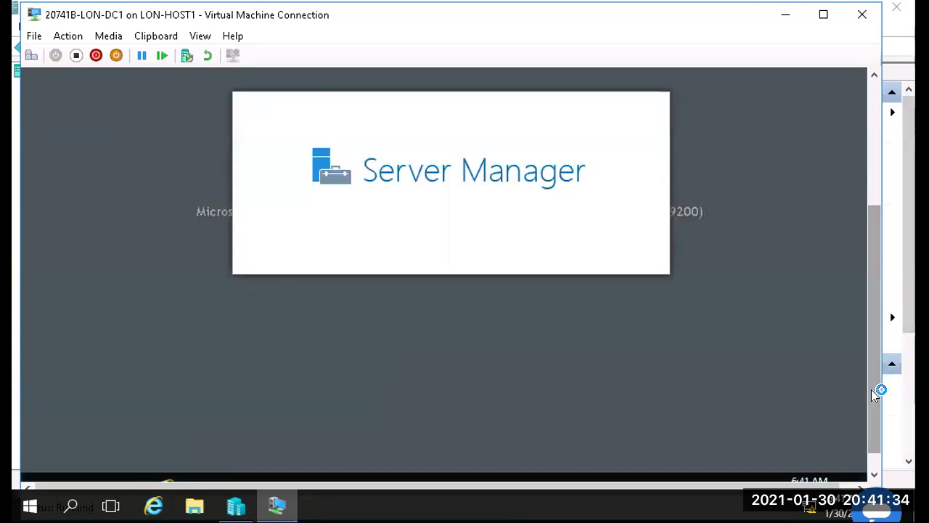
pyautogui.moveTo(873, 391); pyautogui.dragTo(879, 259)
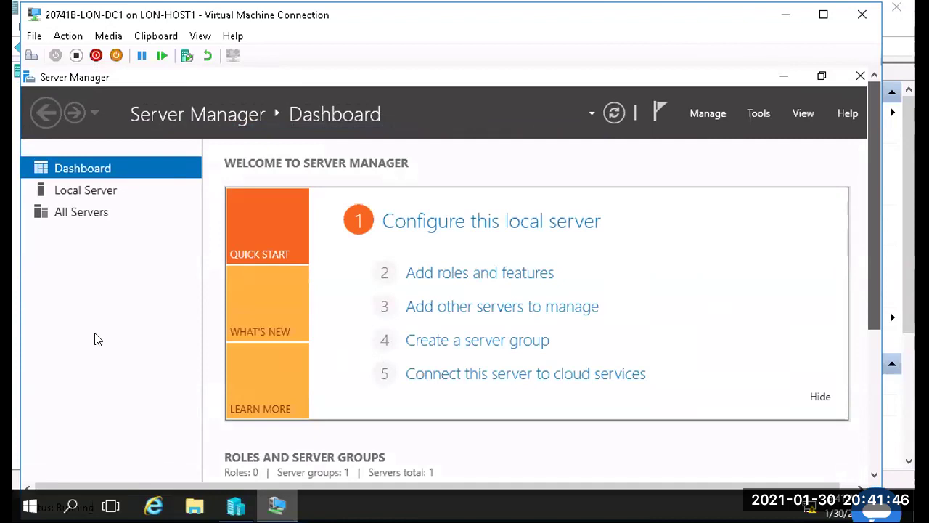
pyautogui.scroll(-3, 94, 336)
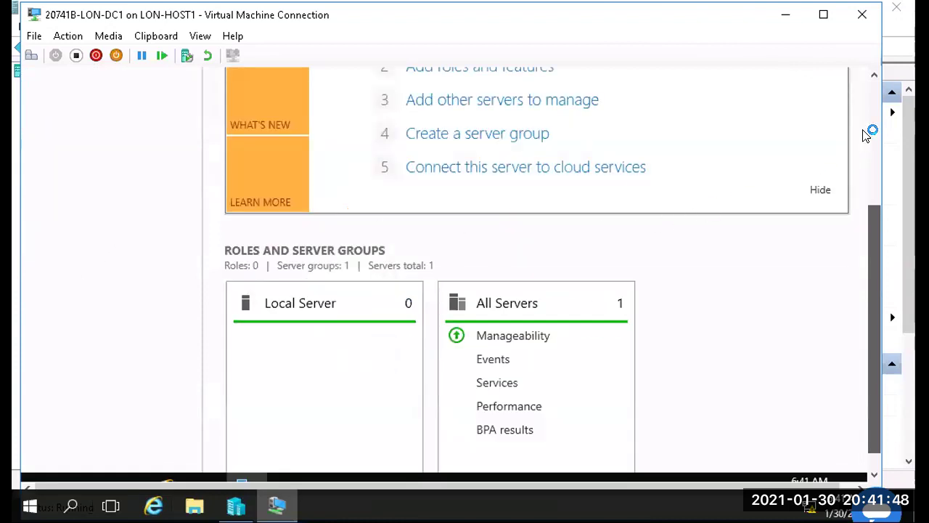
pyautogui.click(873, 117)
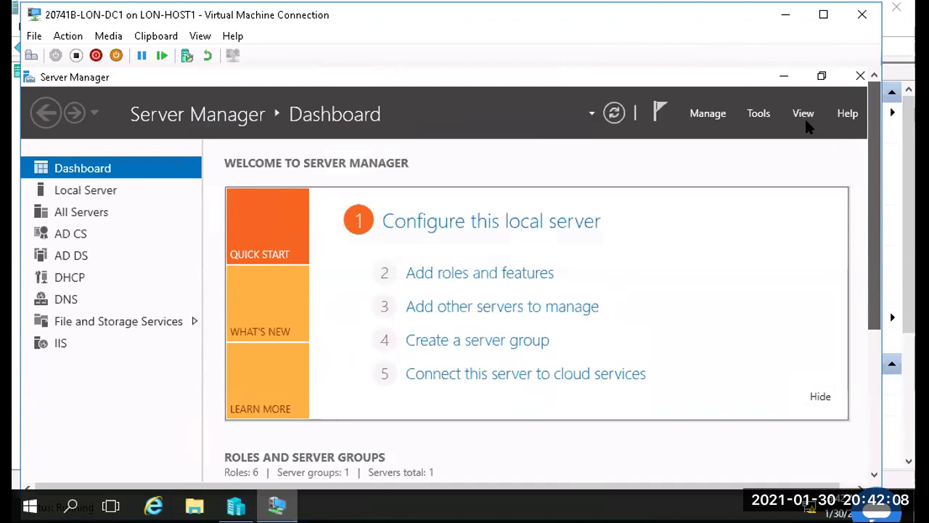
pyautogui.moveTo(782, 20); pyautogui.dragTo(782, 19)
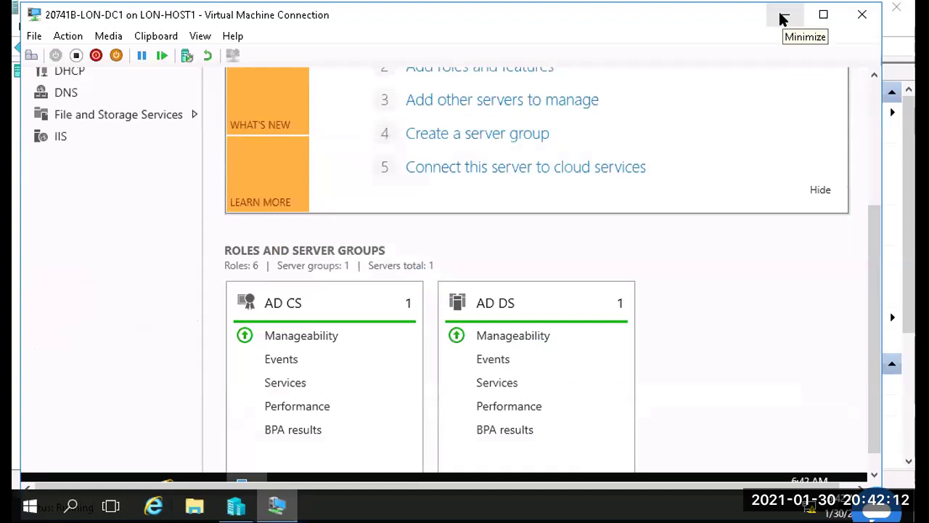
pyautogui.click(782, 19)
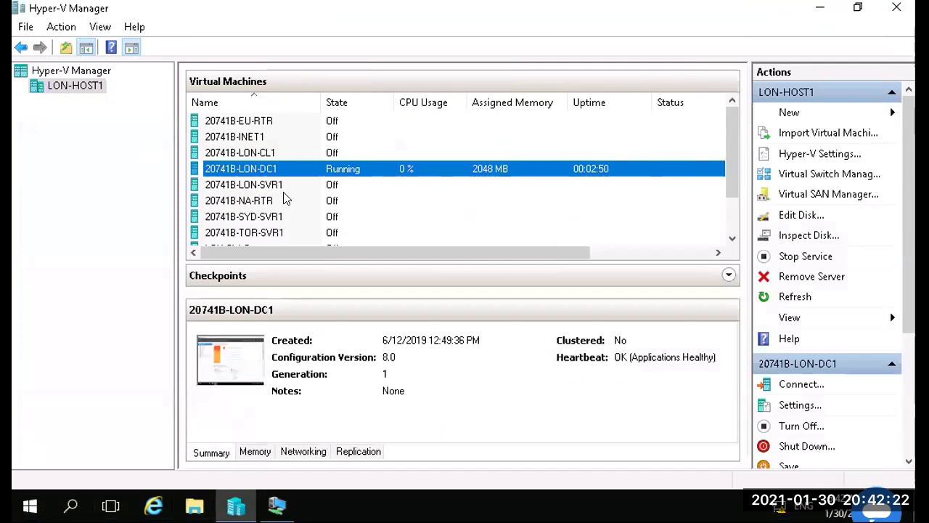
# Step: Start 20741B-EU-RTR, 20741B-LON-SVR1 and 20741B-TOR-SVR1 from each VM's context menu
pyautogui.scroll(-1, 287, 199)
pyautogui.scroll(1, 287, 199)
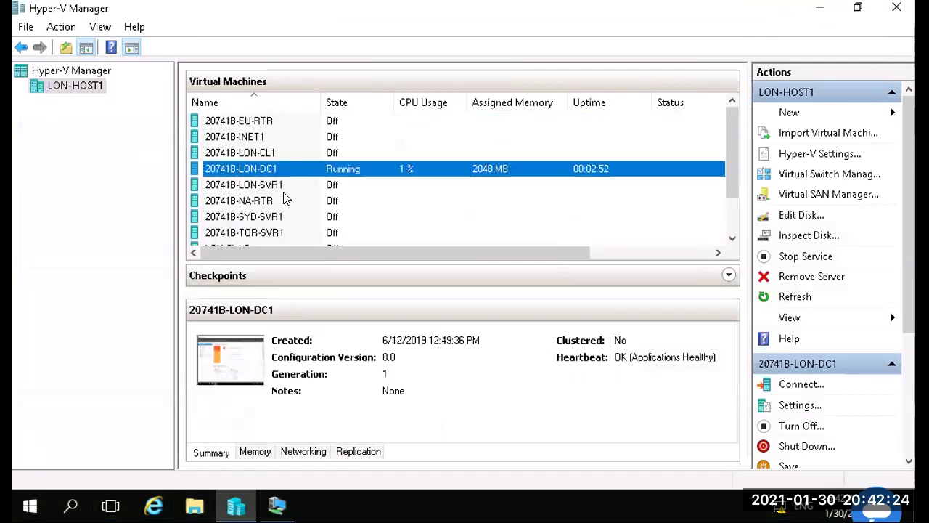
pyautogui.click(249, 123)
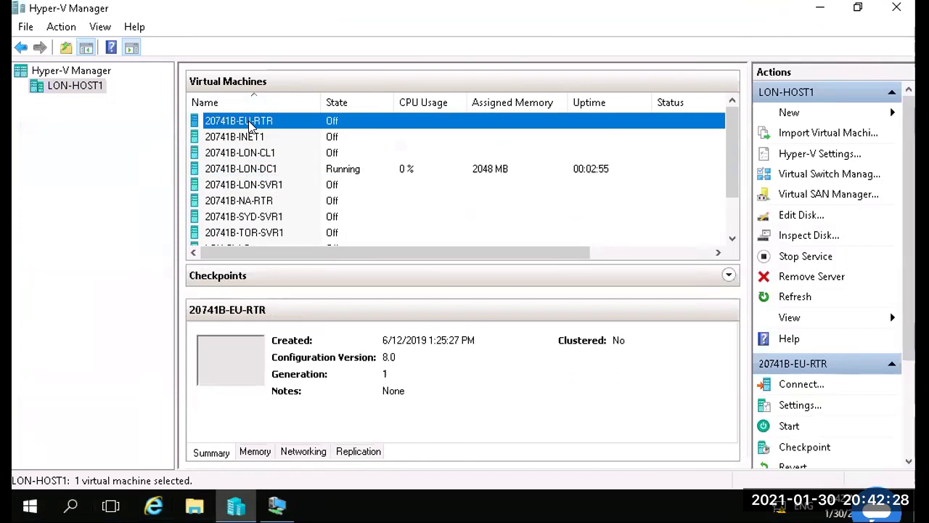
pyautogui.rightClick(250, 124)
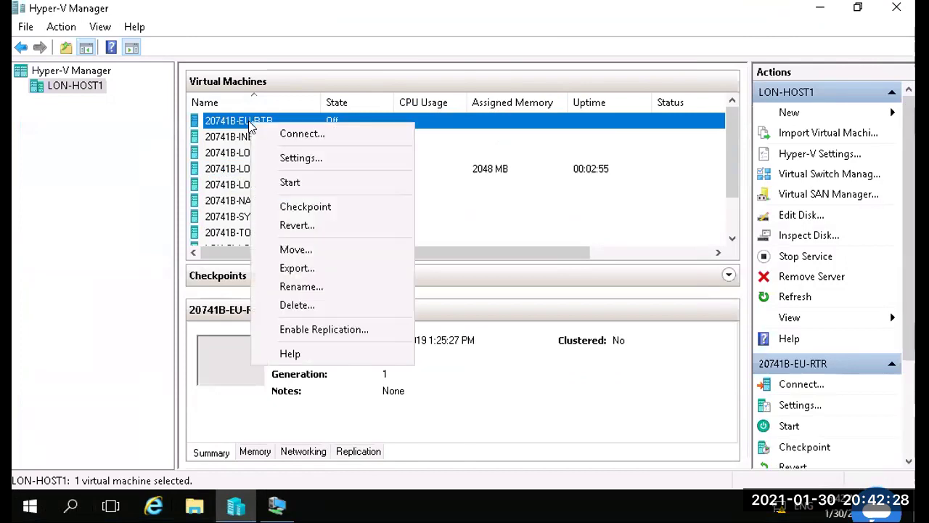
pyautogui.click(310, 182)
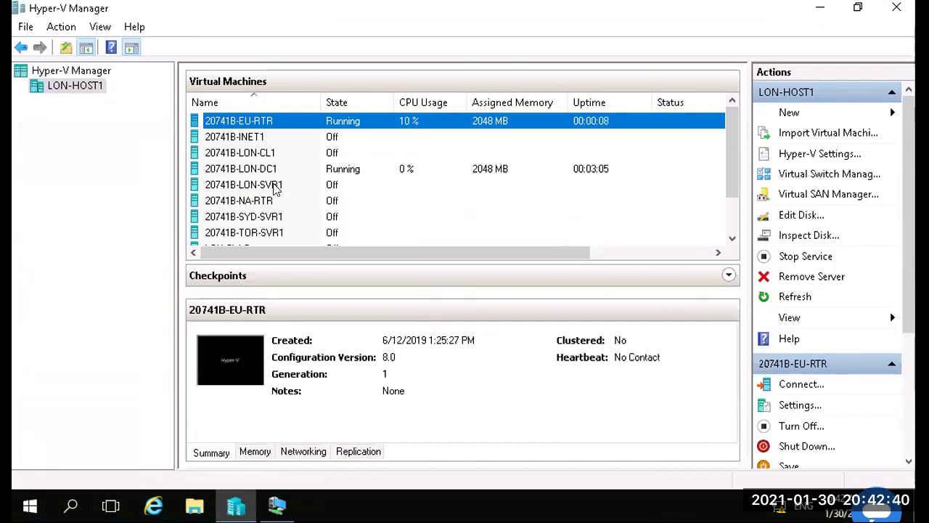
pyautogui.rightClick(275, 188)
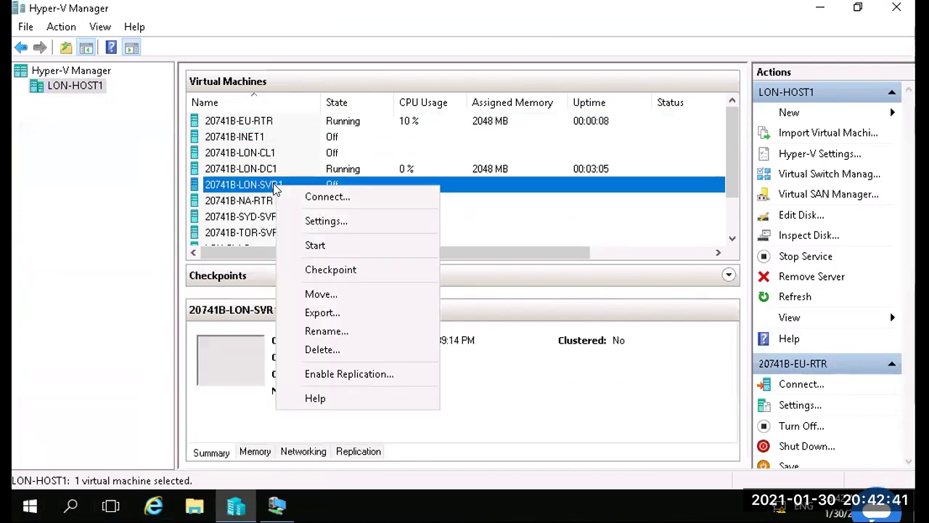
pyautogui.click(323, 247)
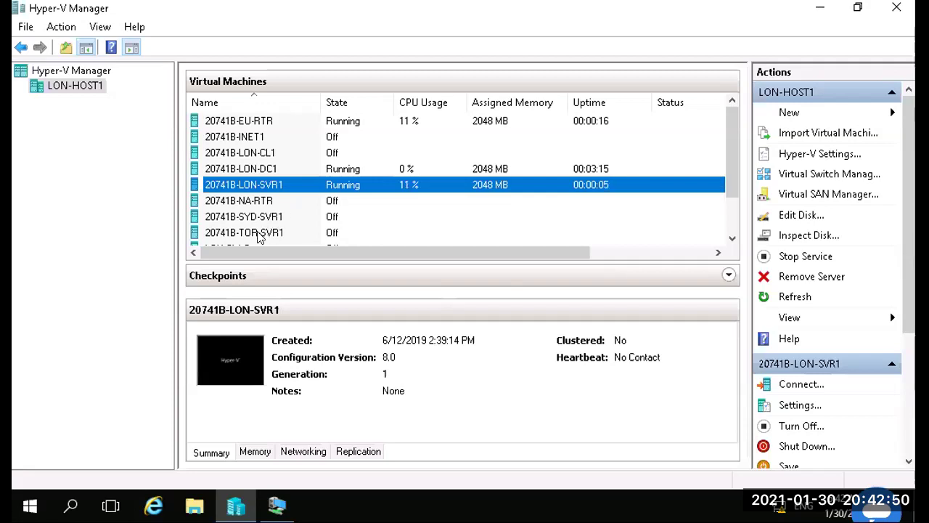
pyautogui.rightClick(259, 235)
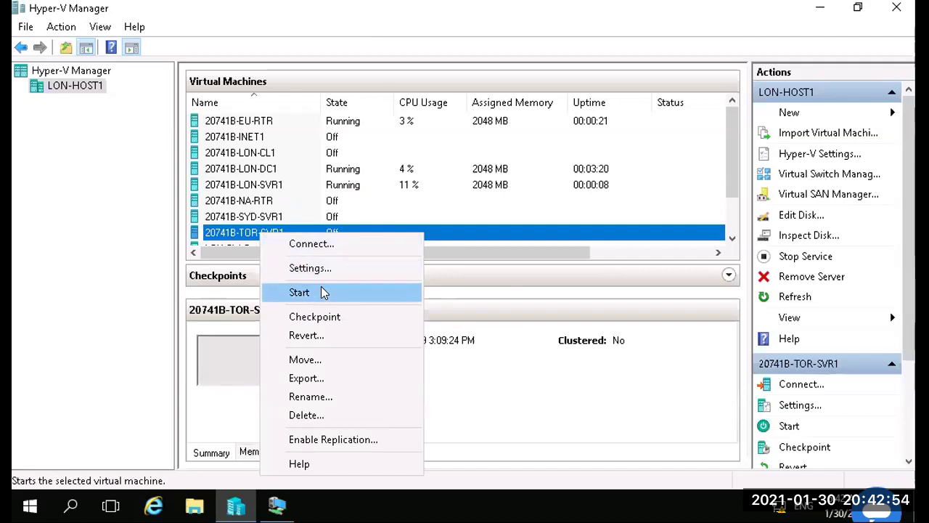
pyautogui.click(323, 291)
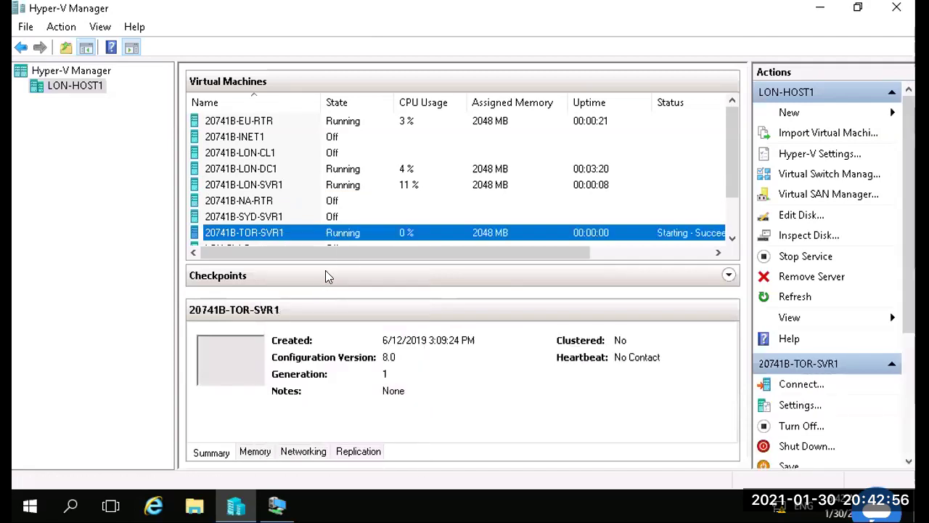
# Step: Start 20741B-LON-CL1 and 20741B-NA-RTR from each VM's context menu
pyautogui.rightClick(258, 154)
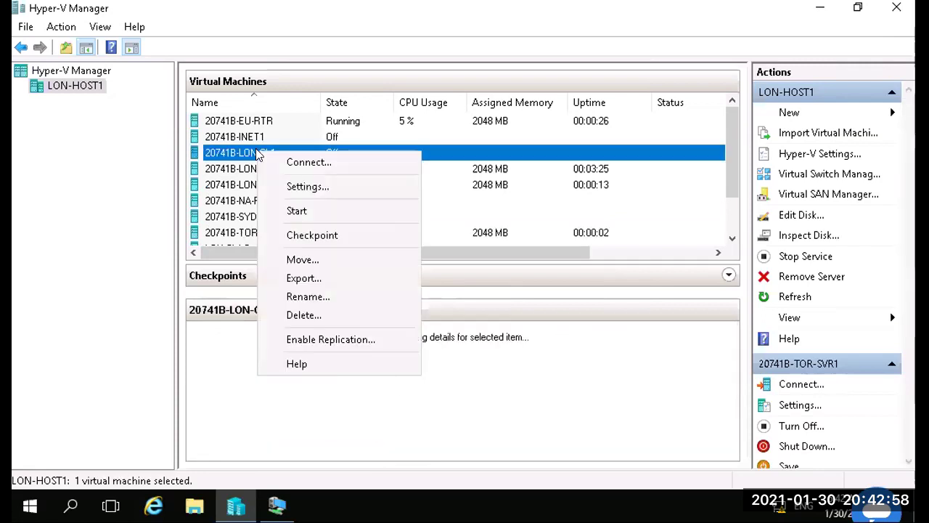
pyautogui.click(323, 210)
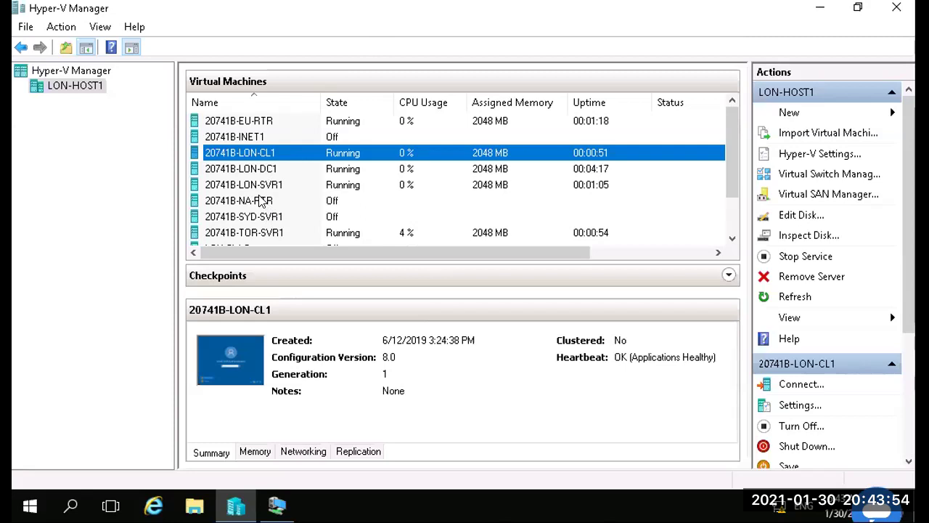
pyautogui.rightClick(260, 201)
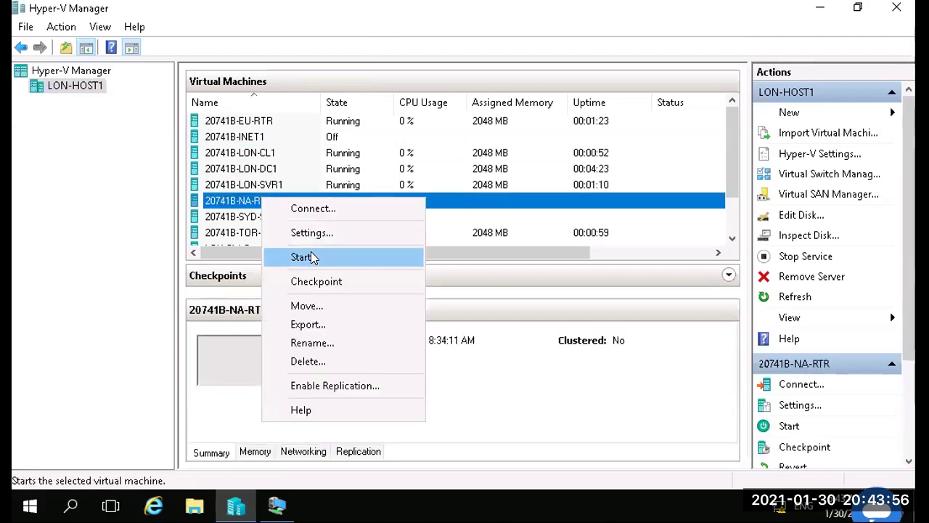
pyautogui.click(302, 257)
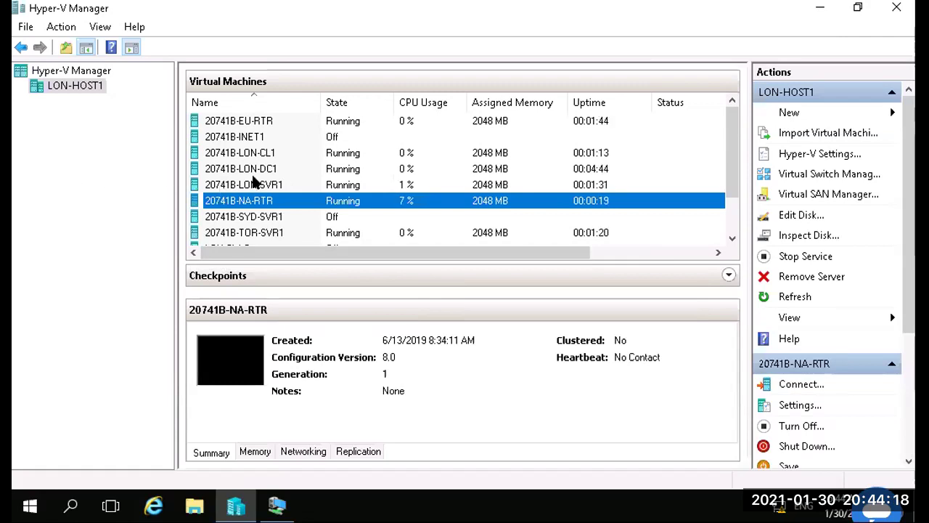
pyautogui.rightClick(244, 232)
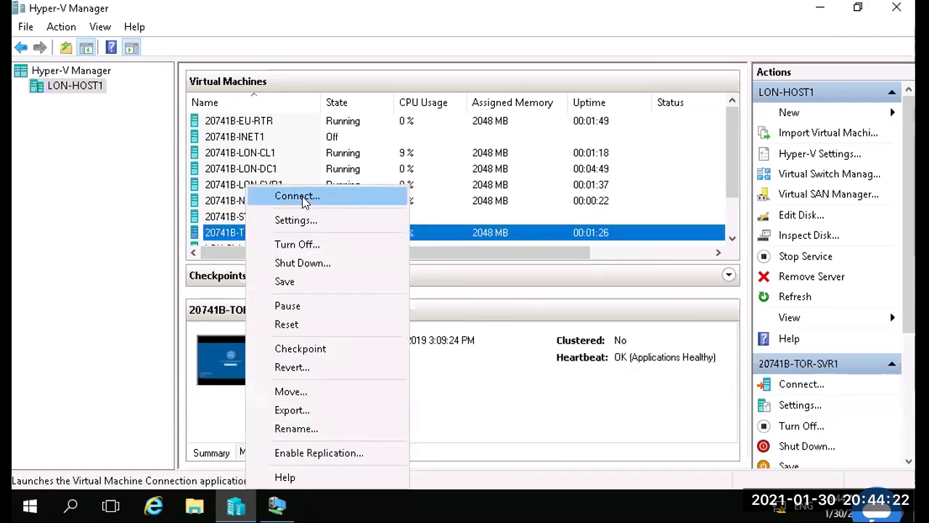
# Step: Connect to 20741B-TOR-SVR1 and sign in with the domain administrator password
pyautogui.click(302, 196)
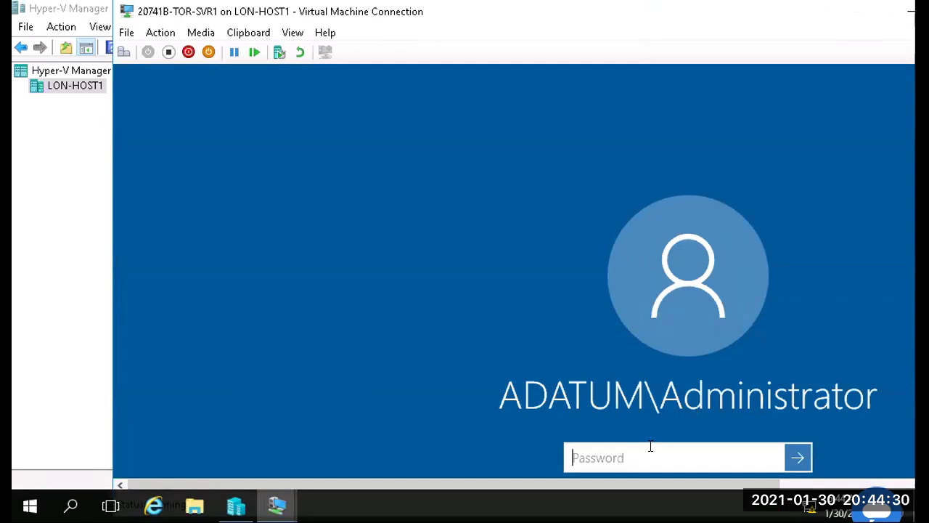
pyautogui.write('P')
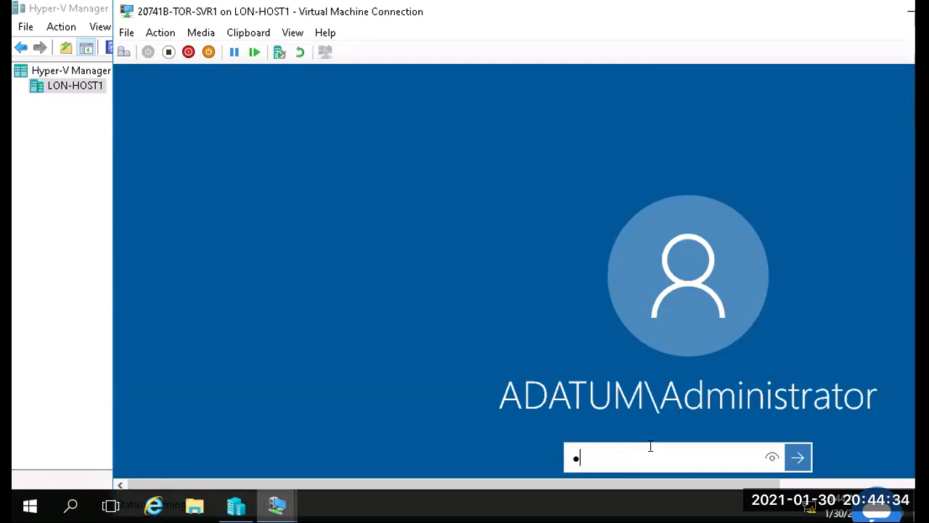
pyautogui.write('a$$w0rd')
pyautogui.press('Return')
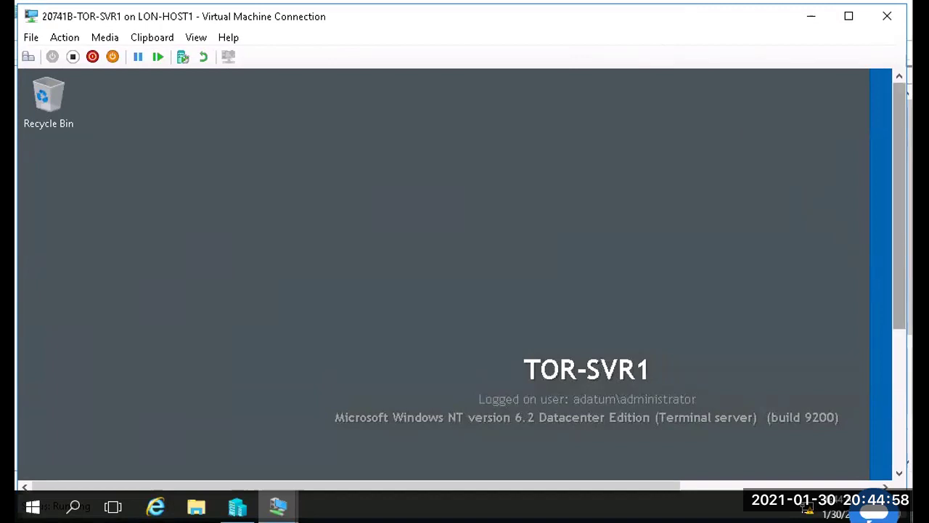
# Step: Launch Server Manager from the TOR-SVR1 guest Start menu
pyautogui.scroll(-3, 443, 276)
pyautogui.scroll(-2, 442, 276)
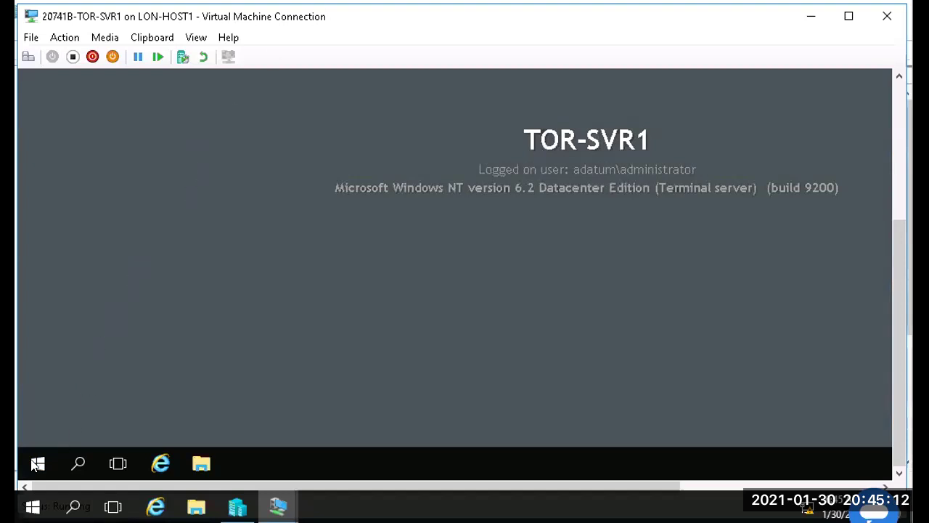
pyautogui.click(34, 466)
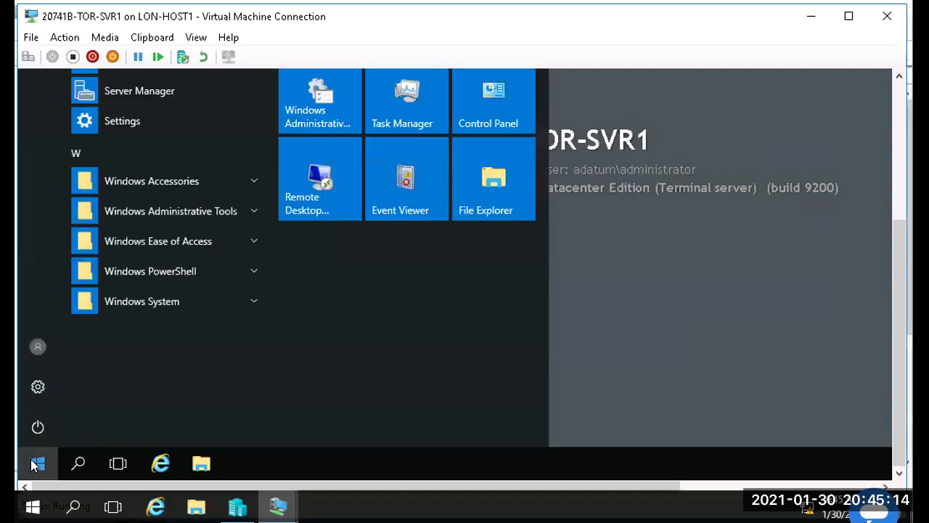
pyautogui.scroll(3, 898, 209)
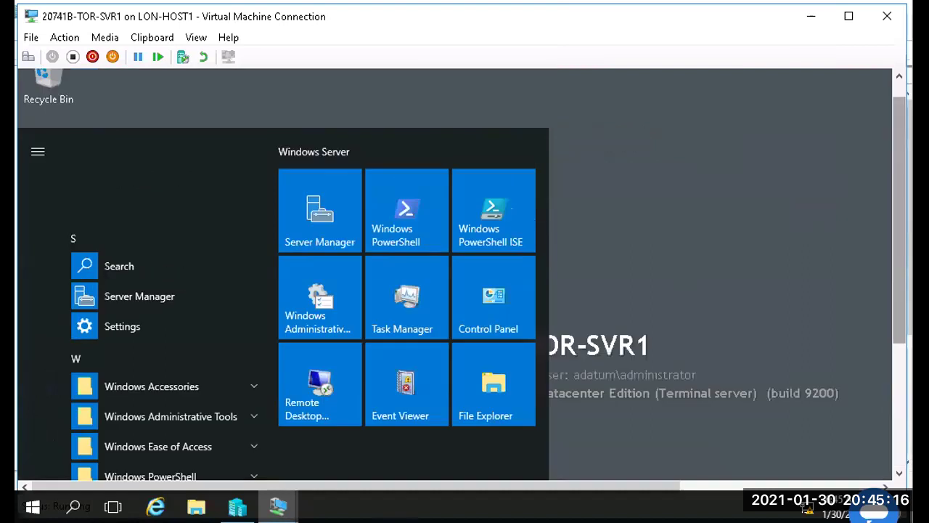
pyautogui.click(320, 211)
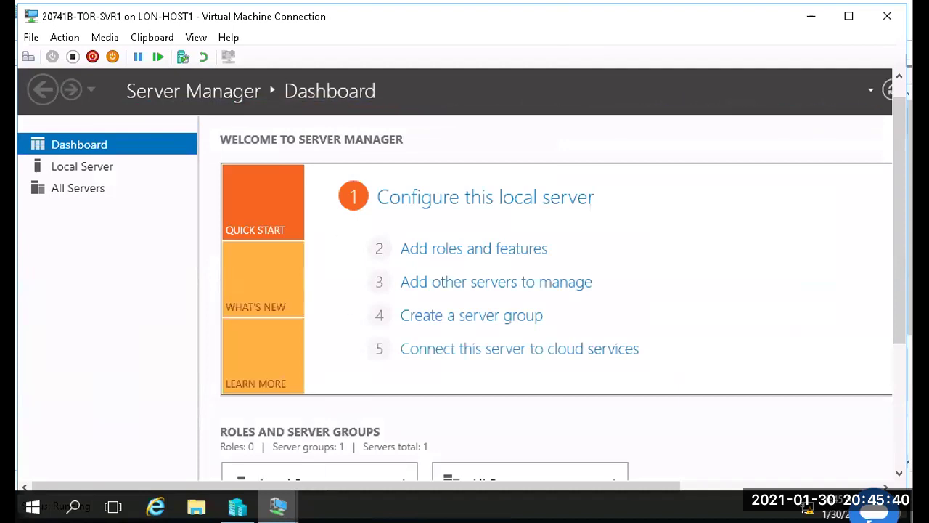
# Step: Shift the VM window to reveal Server Manager's menu bar and open the Manage menu
pyautogui.moveTo(278, 506)
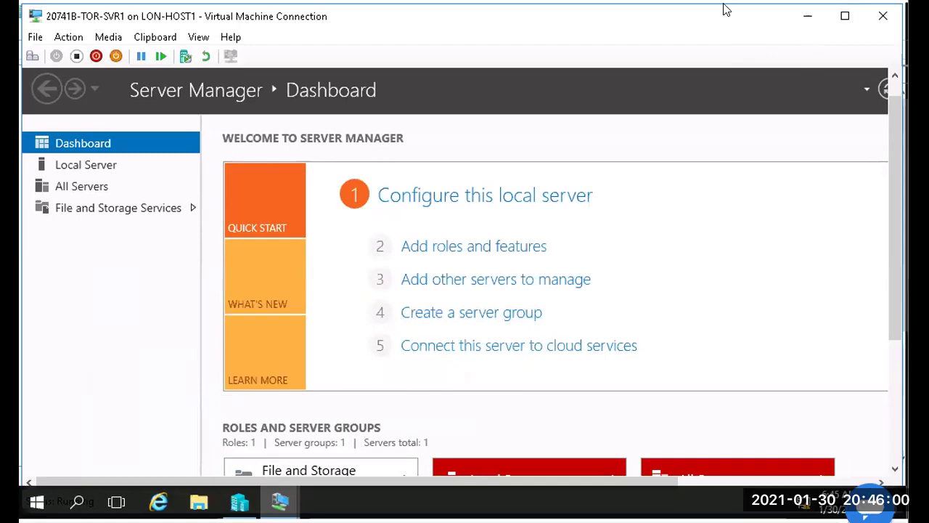
pyautogui.moveTo(724, 2); pyautogui.dragTo(690, 17)
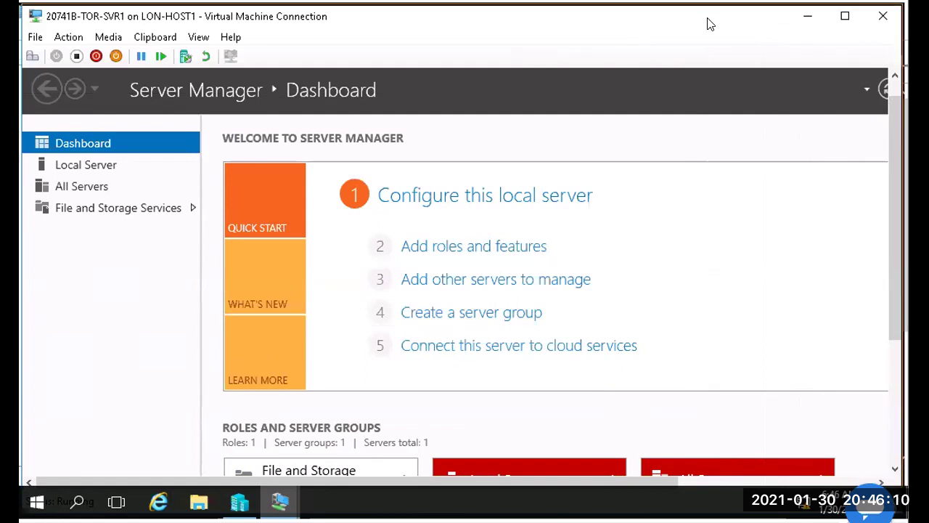
pyautogui.moveTo(710, 24); pyautogui.dragTo(705, 24)
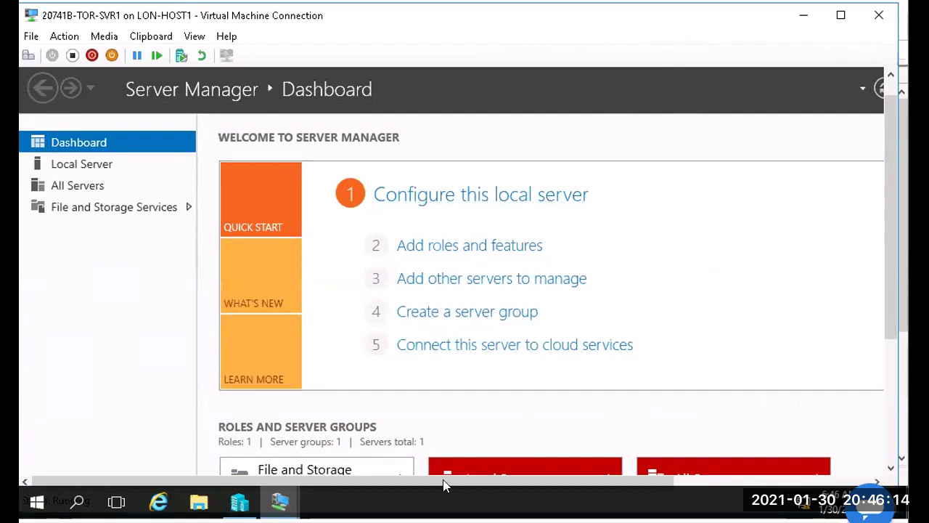
pyautogui.moveTo(363, 478); pyautogui.dragTo(661, 476)
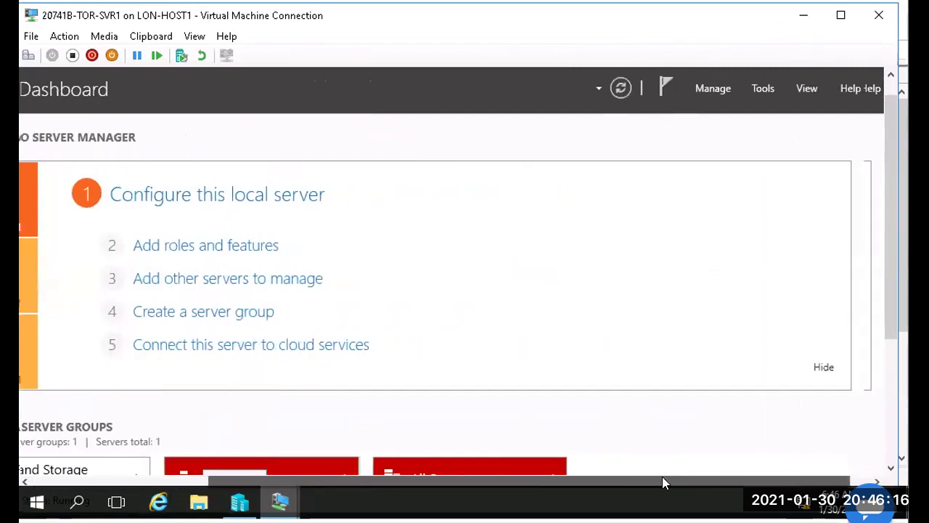
pyautogui.click(711, 89)
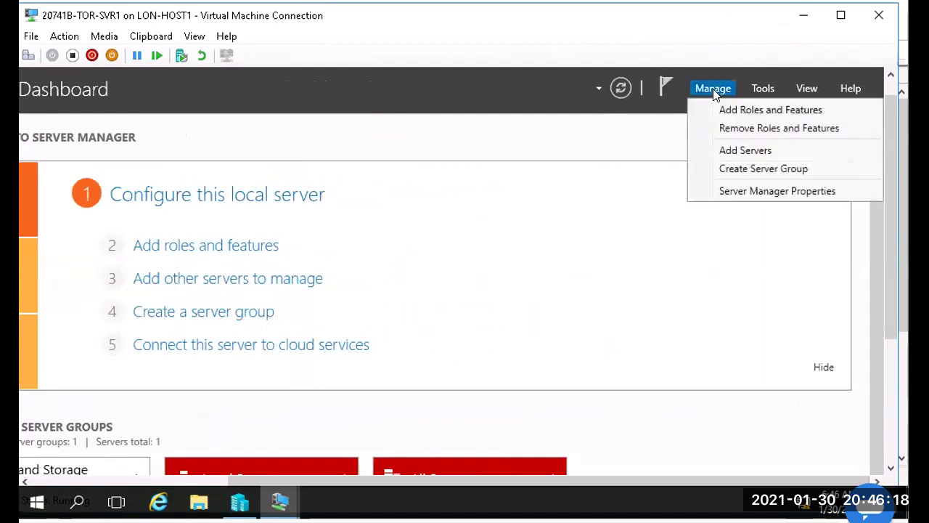
# Step: Choose Add Roles and Features, then adjust the wizard window so its Next button is visible
pyautogui.click(744, 116)
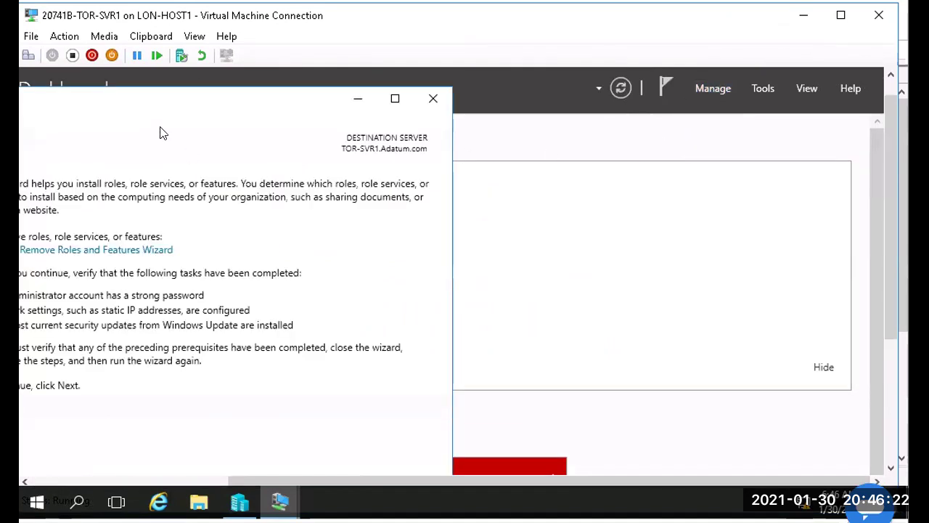
pyautogui.moveTo(180, 104); pyautogui.dragTo(495, 69)
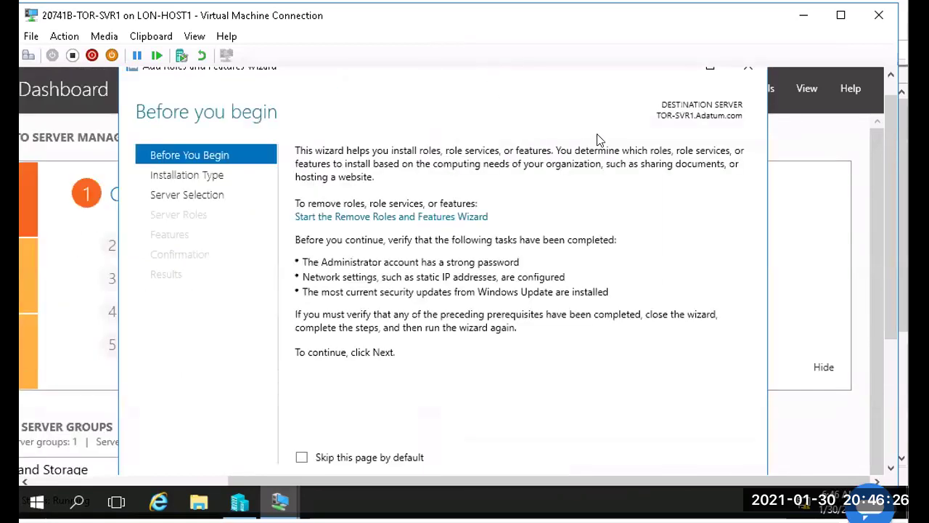
pyautogui.click(709, 70)
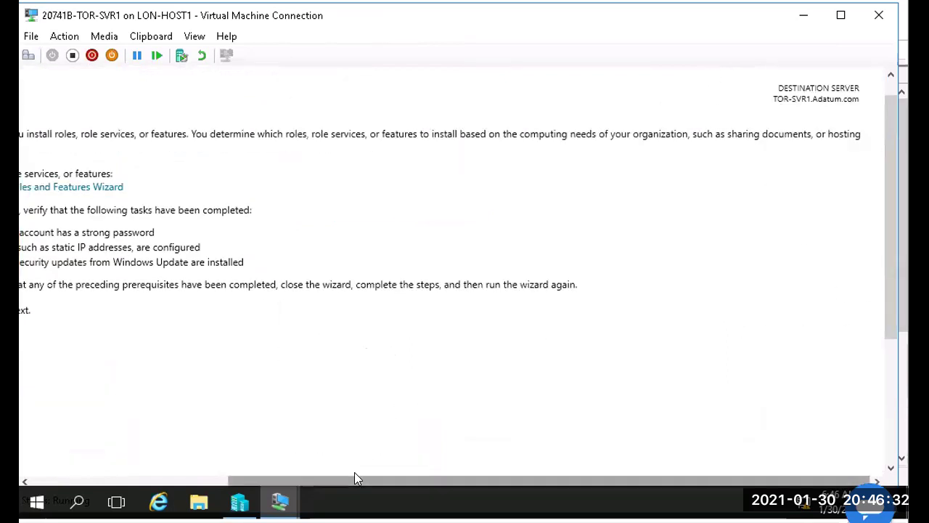
pyautogui.hscroll(-3, 276, 480)
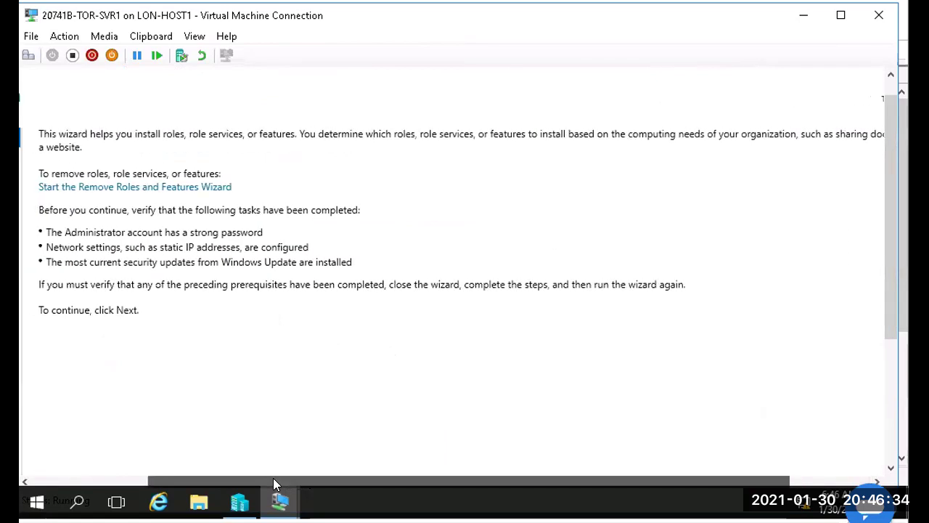
pyautogui.moveTo(260, 480); pyautogui.dragTo(579, 441)
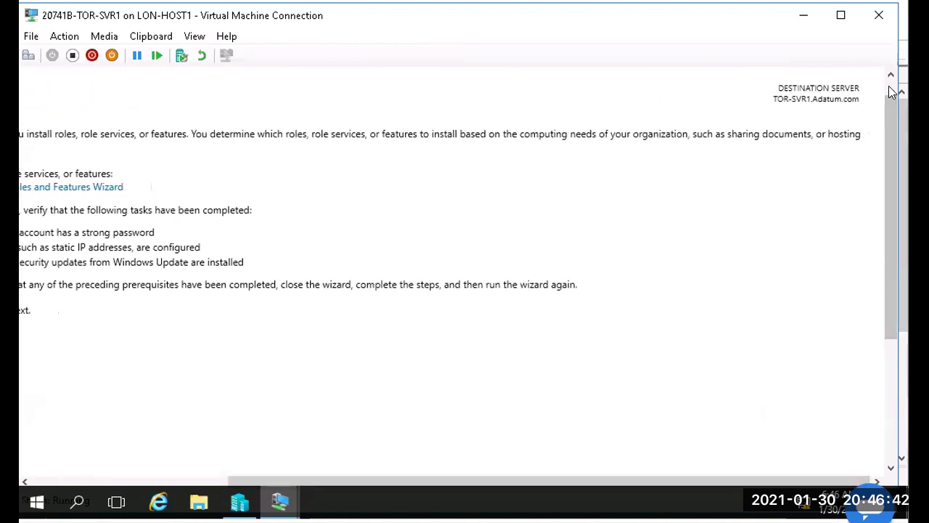
pyautogui.moveTo(890, 93); pyautogui.dragTo(862, 79)
pyautogui.click(825, 75)
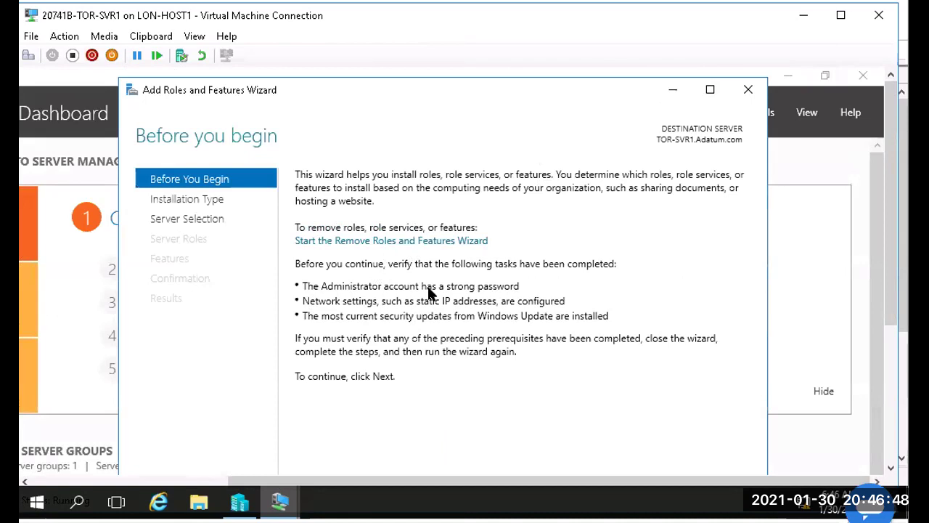
pyautogui.moveTo(875, 332); pyautogui.dragTo(878, 404)
pyautogui.moveTo(878, 340); pyautogui.dragTo(886, 299)
pyautogui.moveTo(890, 337)
pyautogui.mouseDown()
pyautogui.moveTo(885, 392)
pyautogui.moveTo(885, 334)
pyautogui.mouseUp()
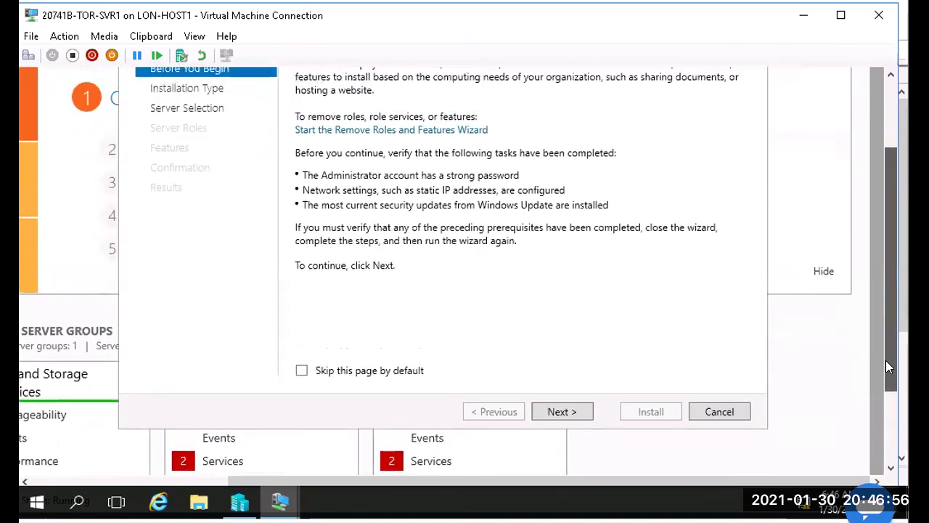
# Step: Keep Role-based installation and the TOR-SVR1.Adatum.com target, advancing to Server Roles
pyautogui.click(549, 411)
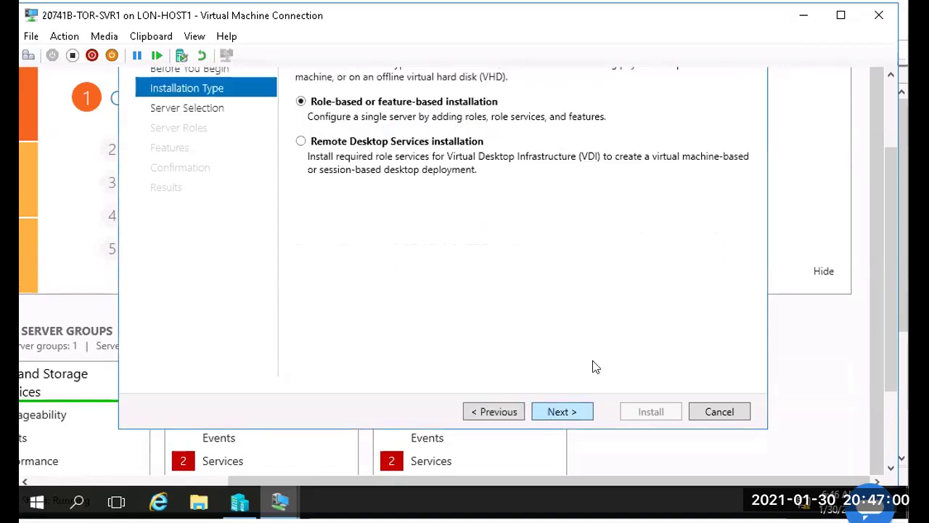
pyautogui.click(570, 411)
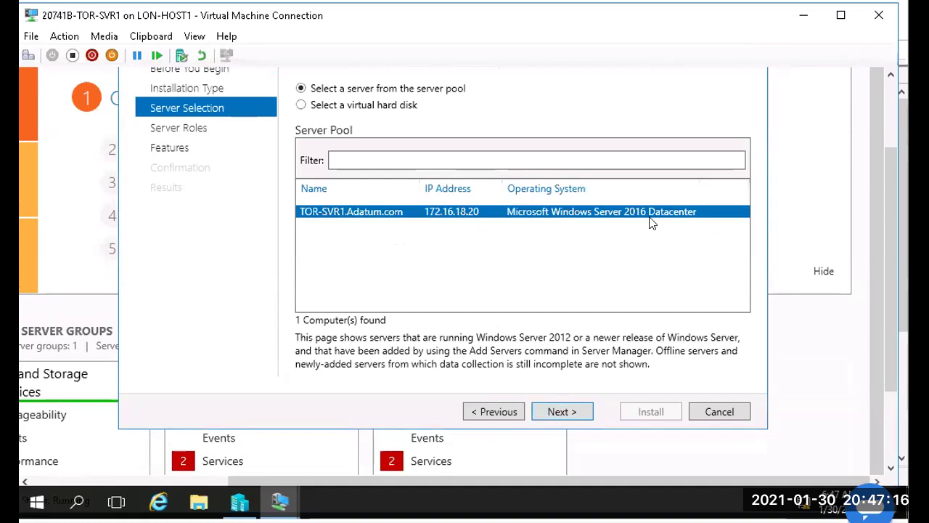
pyautogui.click(578, 413)
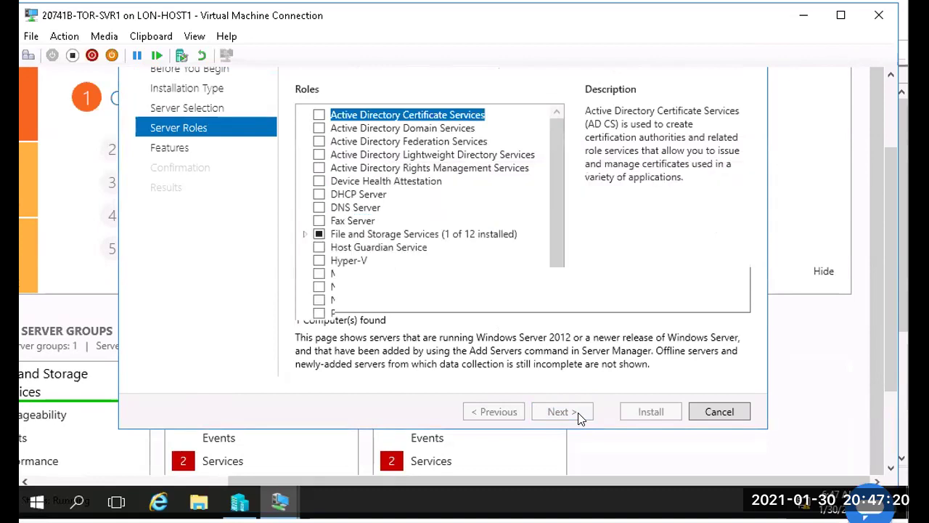
# Step: Select the DHCP Server role in Server Roles to show its description
pyautogui.click(365, 196)
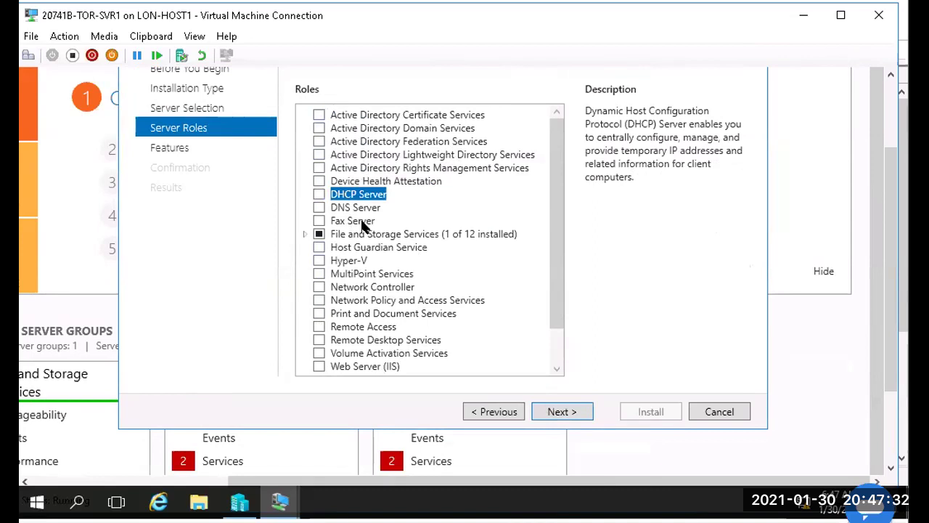
pyautogui.moveTo(553, 180); pyautogui.dragTo(561, 91)
pyautogui.moveTo(557, 198); pyautogui.dragTo(556, 142)
# Step: Expand File and Storage Services to view Storage Services, collapse it, and reselect DHCP Server
pyautogui.click(304, 235)
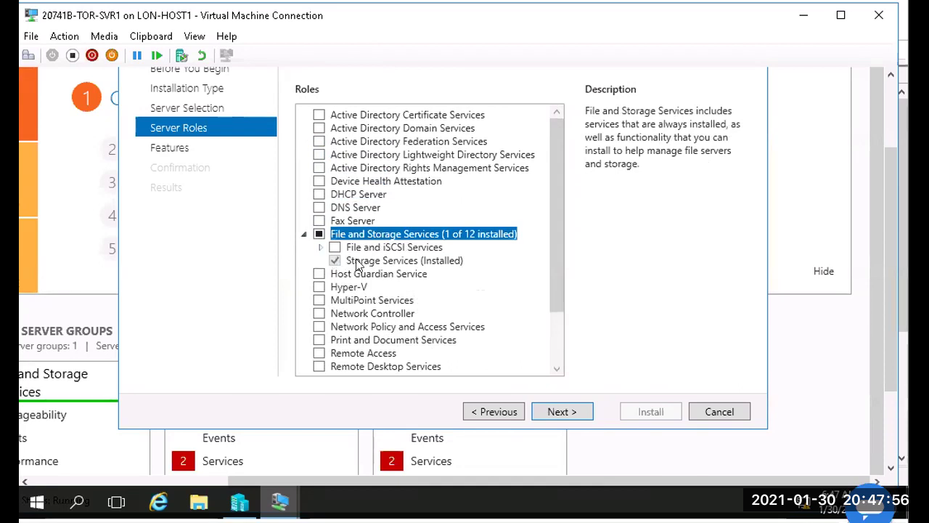
pyautogui.click(448, 262)
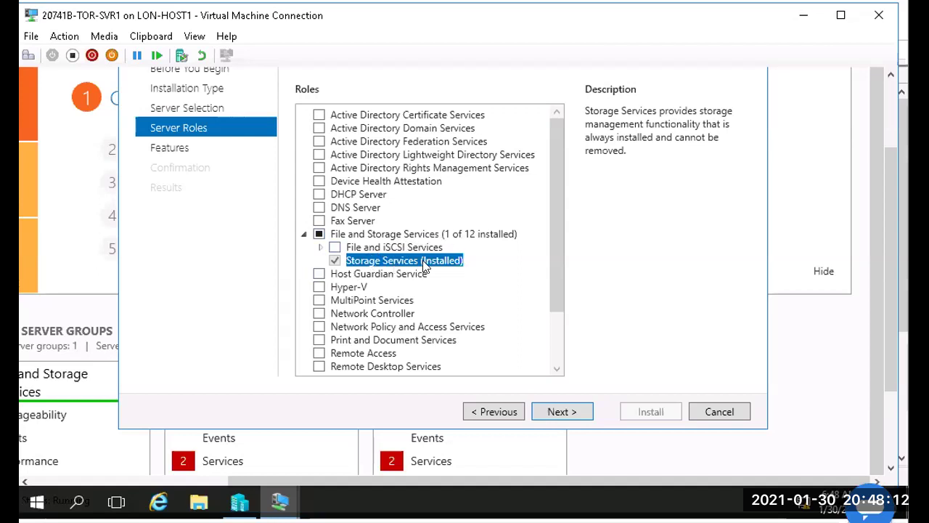
pyautogui.click(304, 234)
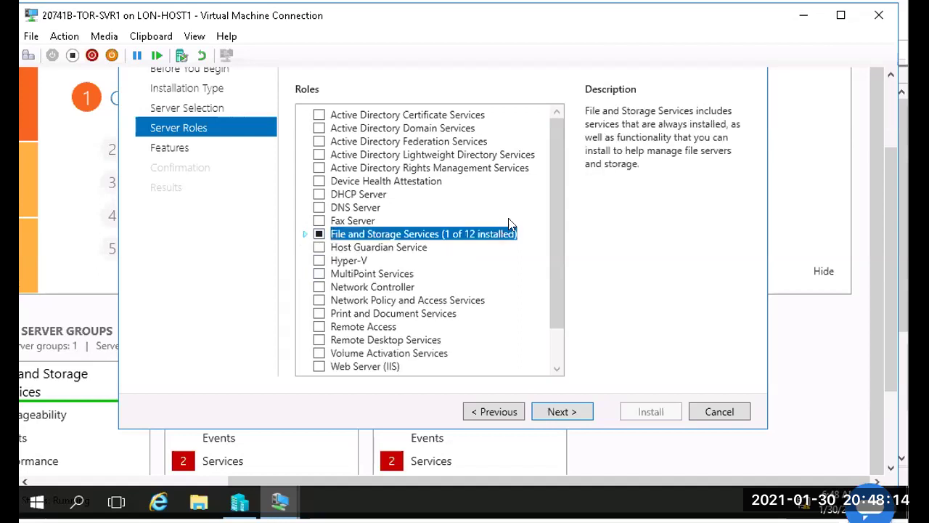
pyautogui.moveTo(556, 180); pyautogui.dragTo(552, 122)
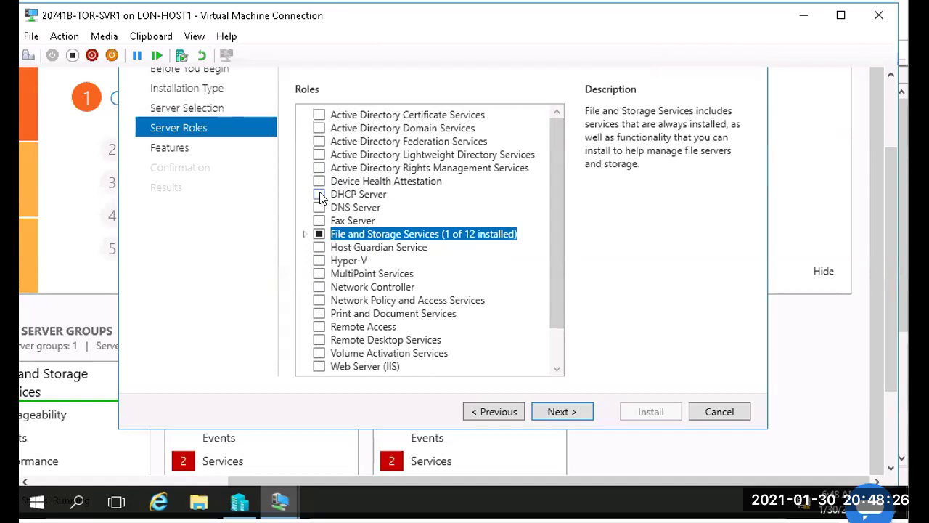
pyautogui.click(371, 195)
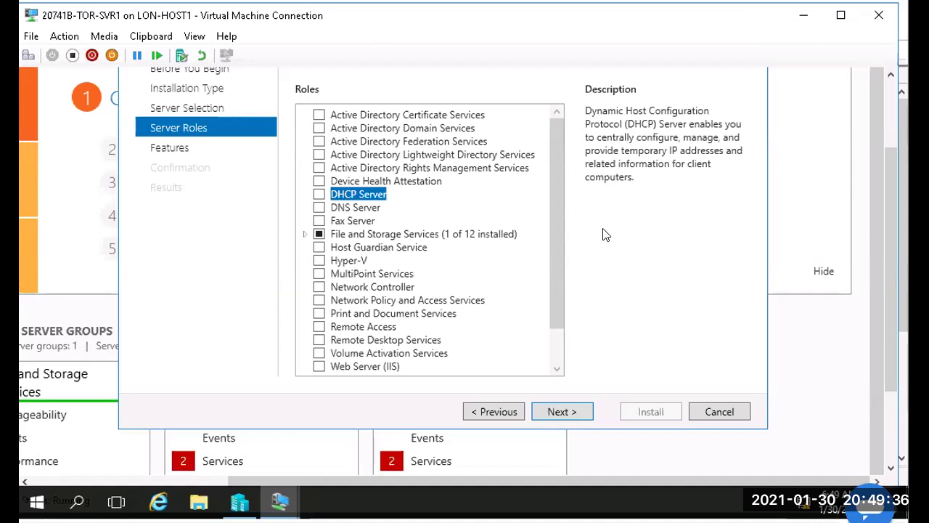
# Step: Check DHCP Server and accept adding the required DHCP Server Tools features
pyautogui.click(319, 194)
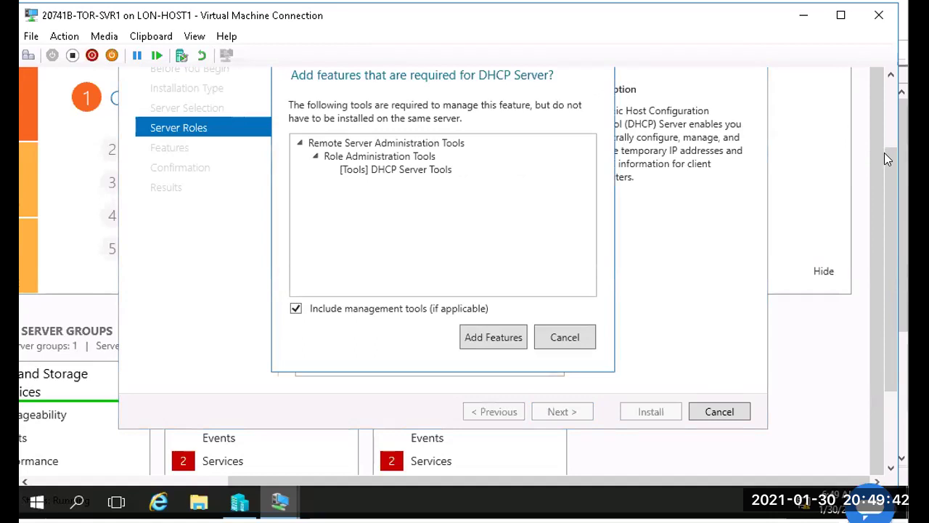
pyautogui.moveTo(886, 153); pyautogui.dragTo(886, 113)
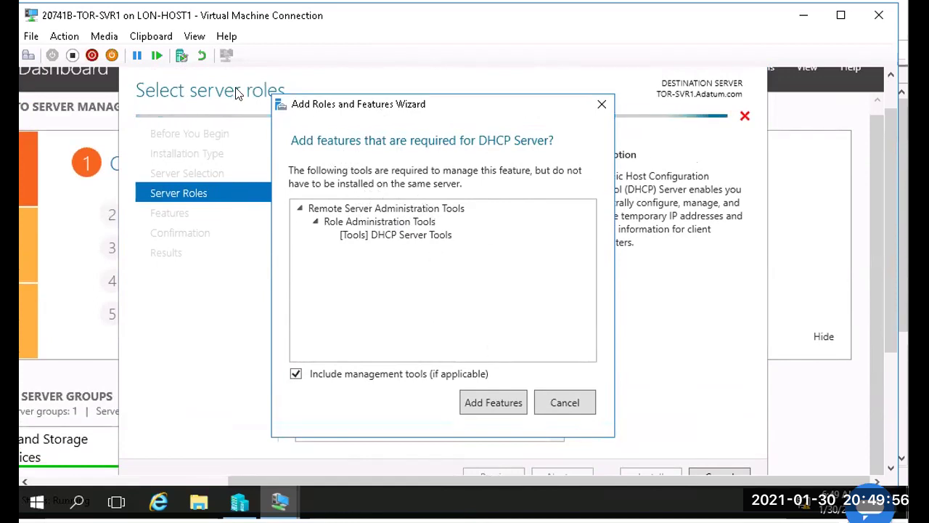
pyautogui.moveTo(284, 102); pyautogui.dragTo(299, 111)
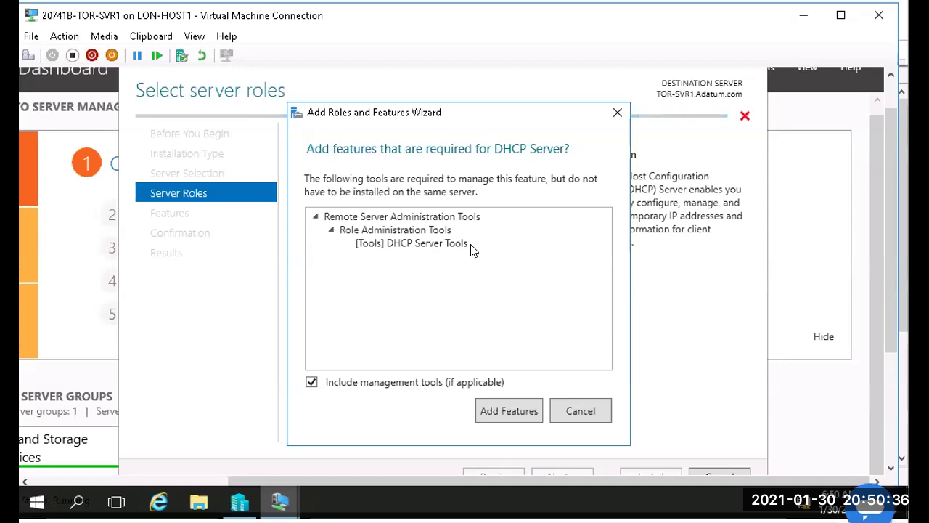
pyautogui.click(500, 407)
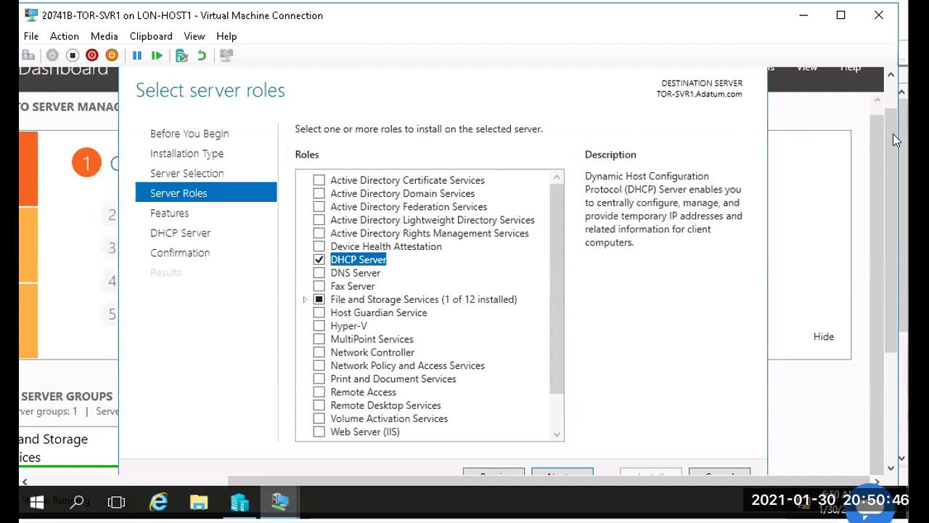
pyautogui.scroll(-3, 888, 194)
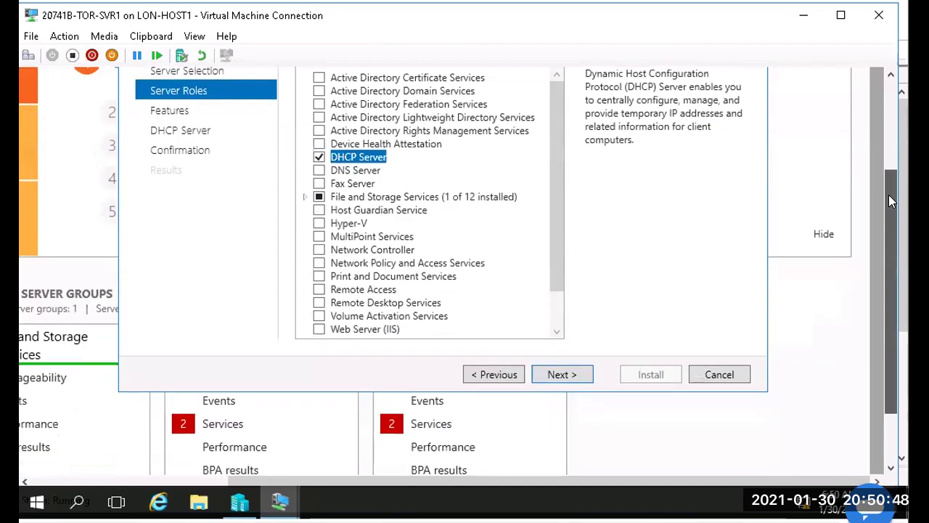
# Step: Advance past Server Roles and Features, adding no features, to the DHCP Server page
pyautogui.click(563, 373)
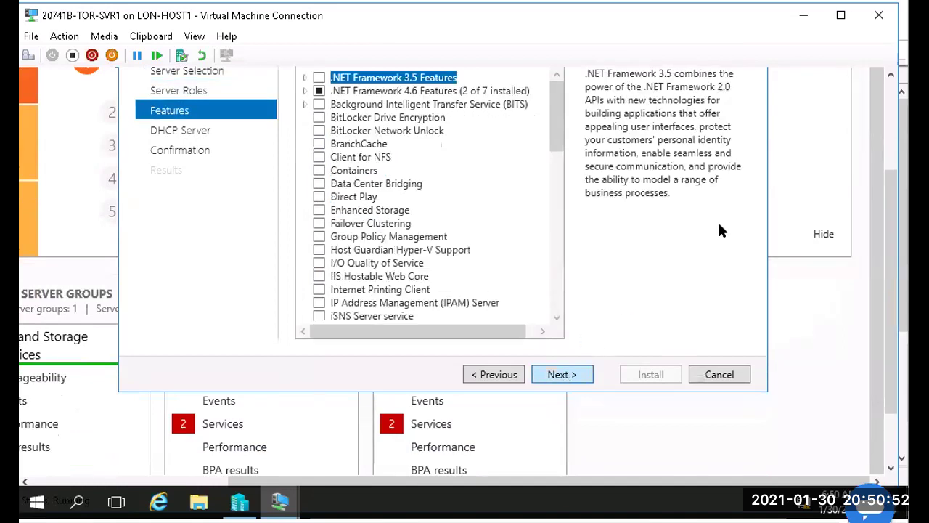
pyautogui.moveTo(884, 167); pyautogui.dragTo(884, 136)
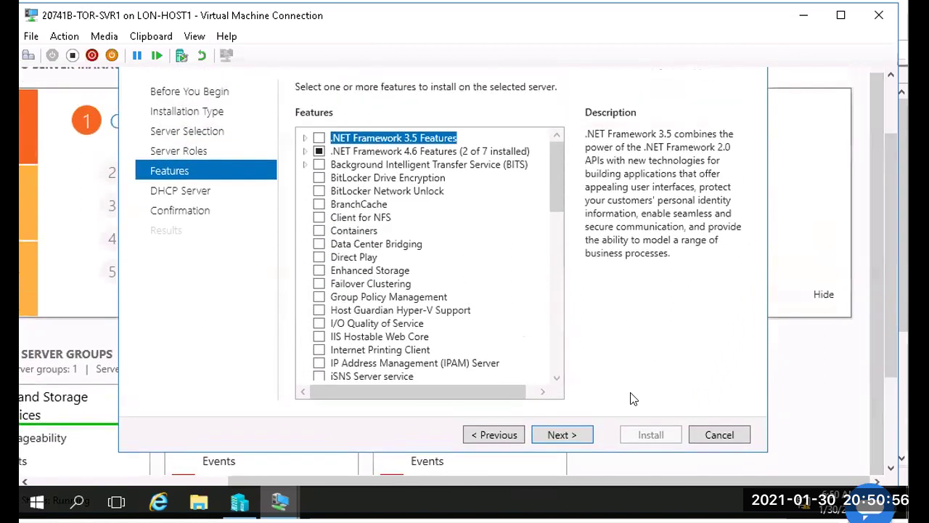
pyautogui.click(563, 434)
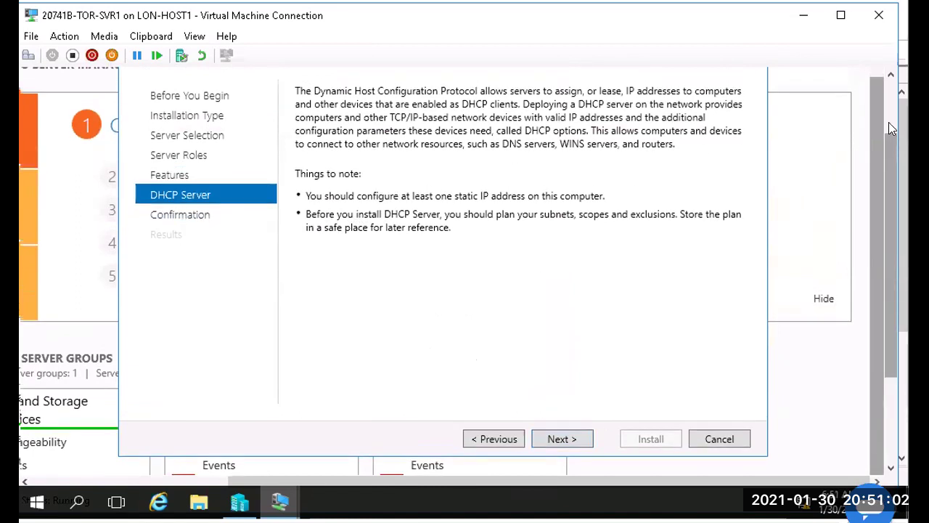
# Step: Review the DHCP Server notes on static IP and scopes, then continue to Confirmation
pyautogui.scroll(2, 888, 122)
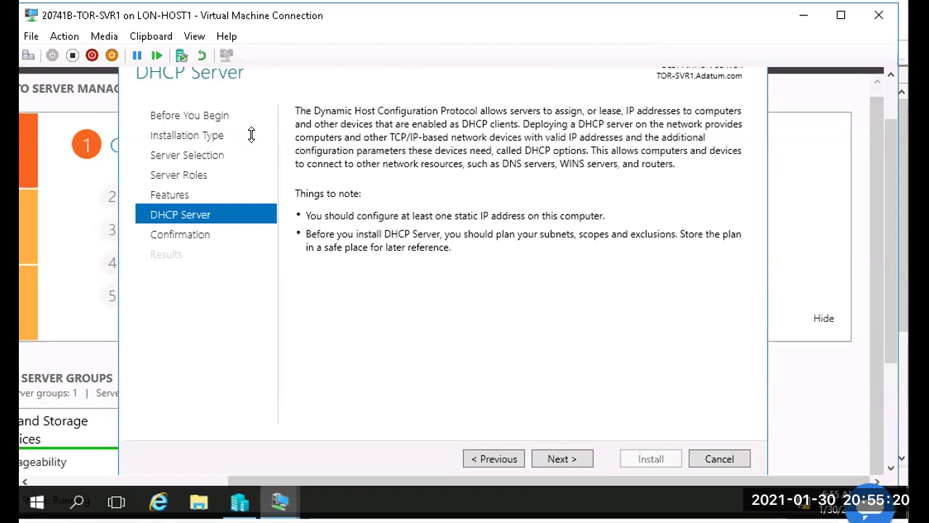
pyautogui.click(560, 457)
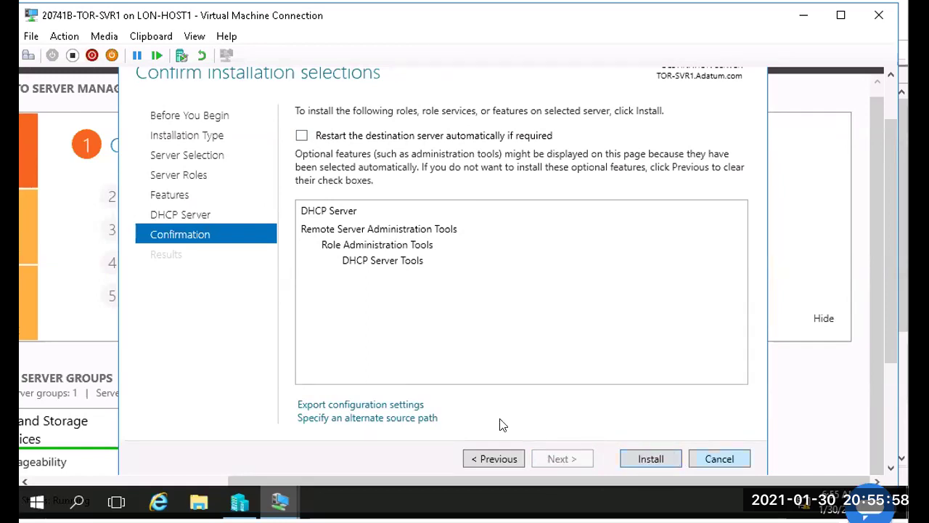
# Step: Cancel the Add Roles and Features Wizard from its Confirmation page
pyautogui.click(719, 458)
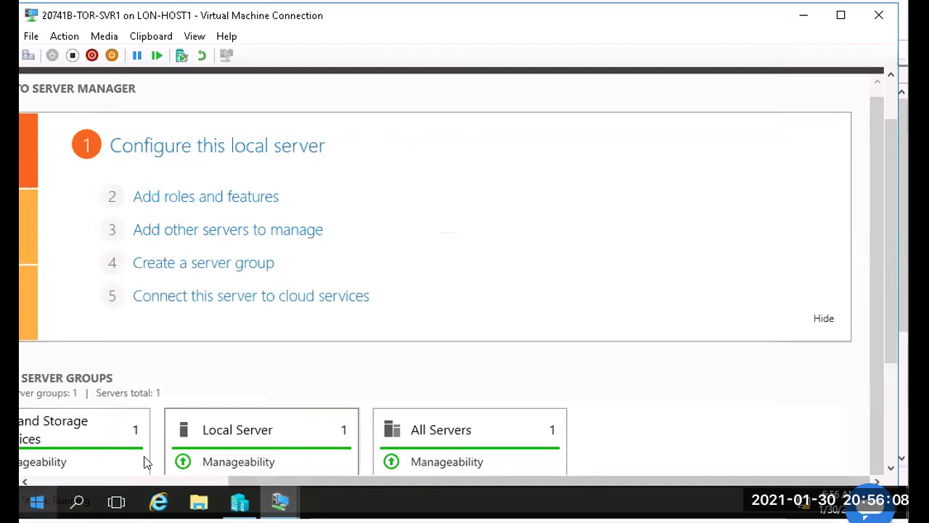
pyautogui.moveTo(888, 339); pyautogui.dragTo(898, 455)
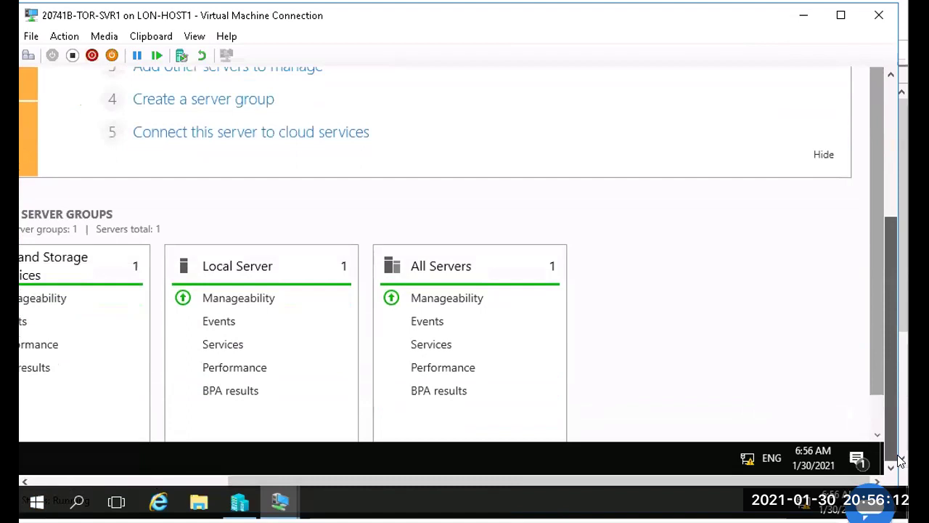
# Step: Launch Windows PowerShell from the VM's Start menu
pyautogui.moveTo(515, 477); pyautogui.dragTo(76, 478)
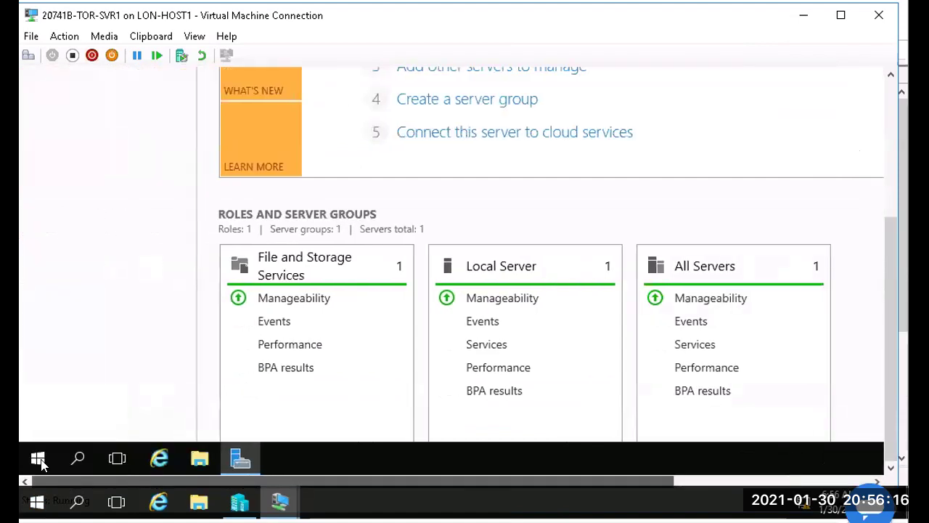
pyautogui.click(40, 460)
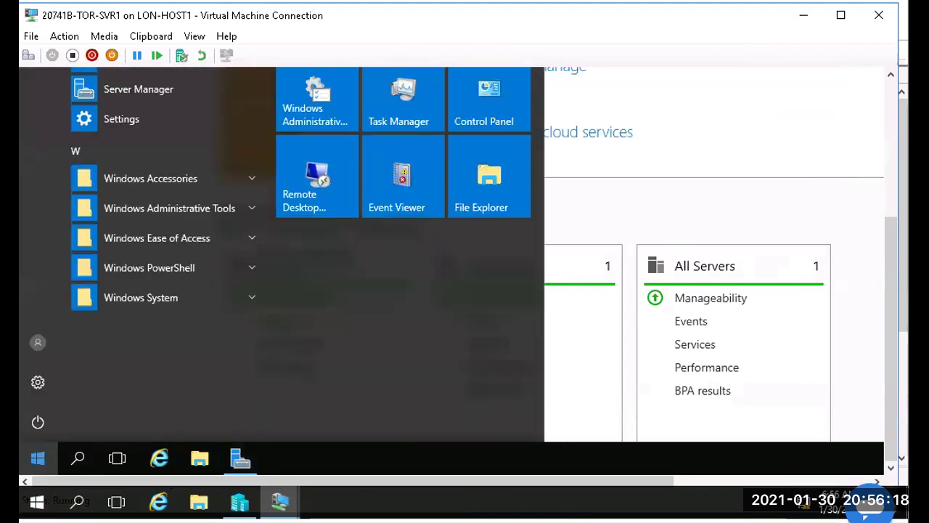
pyautogui.moveTo(885, 234); pyautogui.dragTo(885, 124)
pyautogui.click(418, 190)
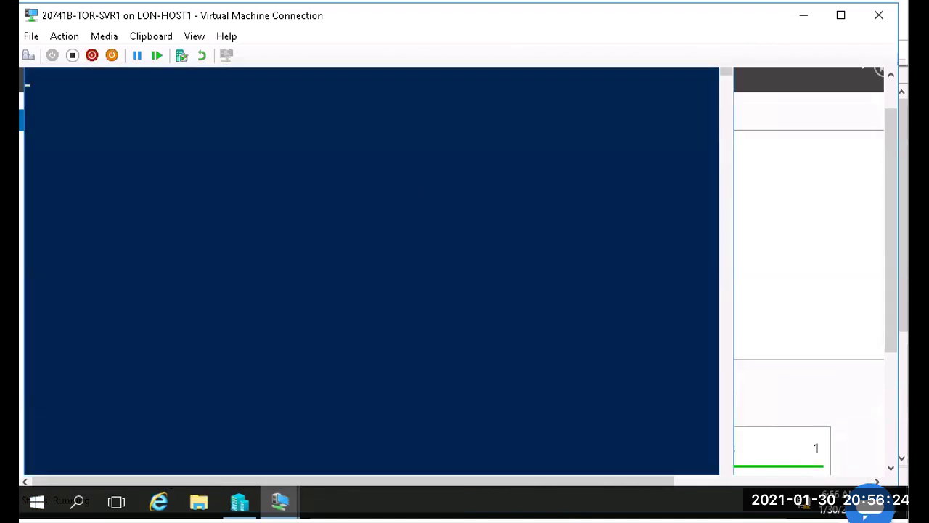
pyautogui.moveTo(885, 129); pyautogui.dragTo(886, 86)
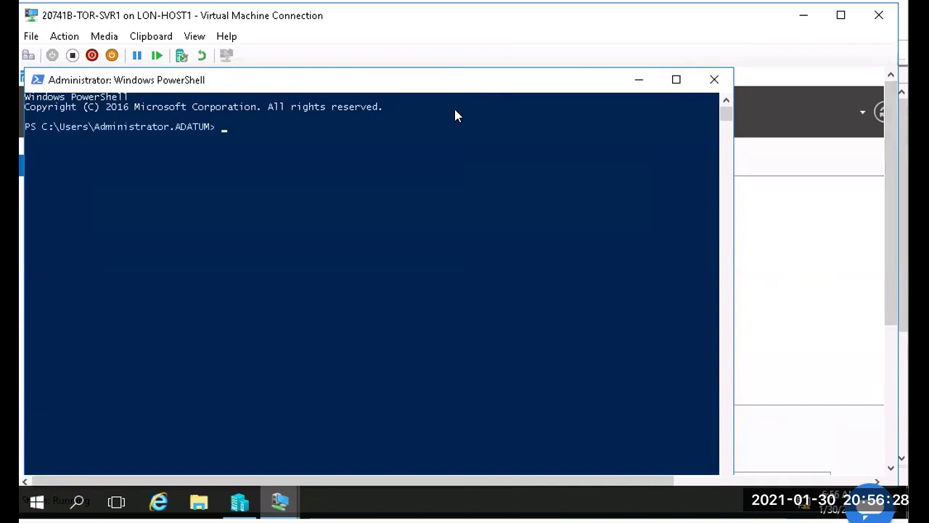
# Step: Shorten the PowerShell window so the Server Manager dashboard header stays visible
pyautogui.moveTo(468, 66); pyautogui.dragTo(531, 100)
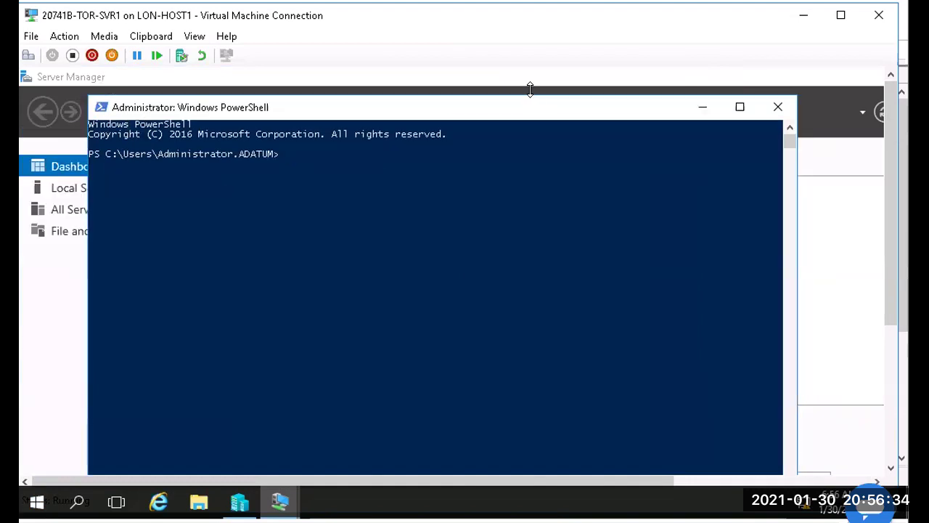
pyautogui.click(531, 92)
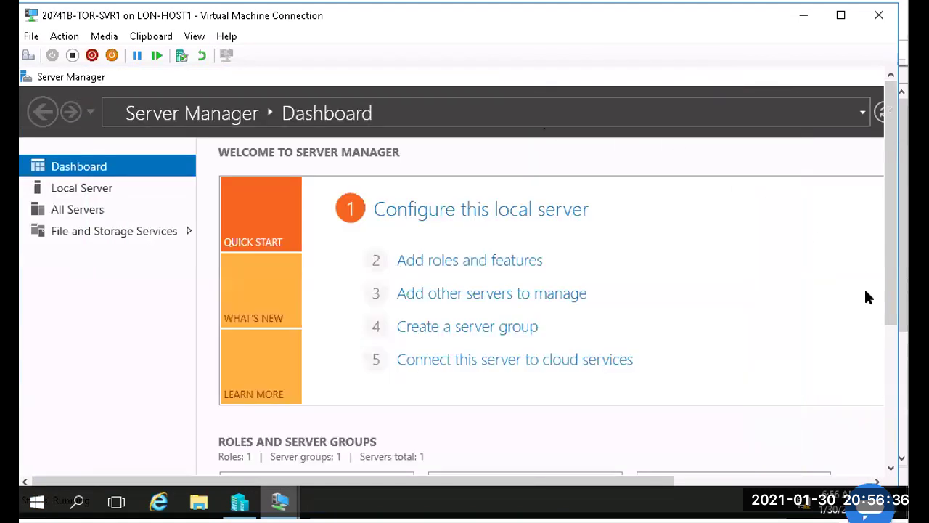
pyautogui.click(889, 415)
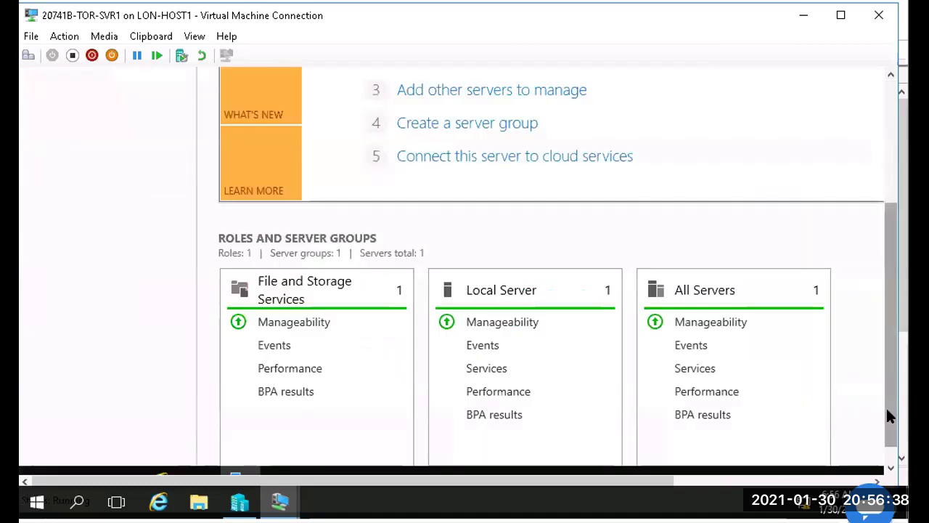
pyautogui.click(890, 459)
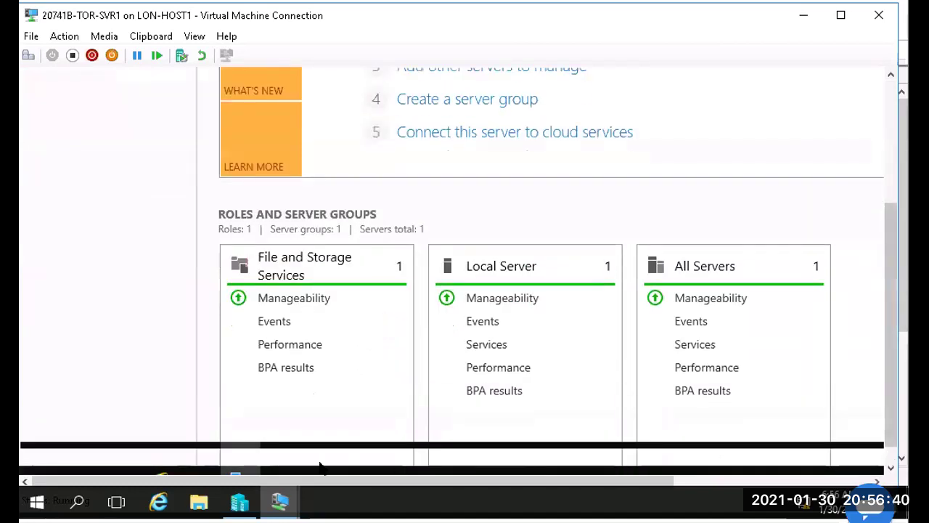
pyautogui.click(281, 457)
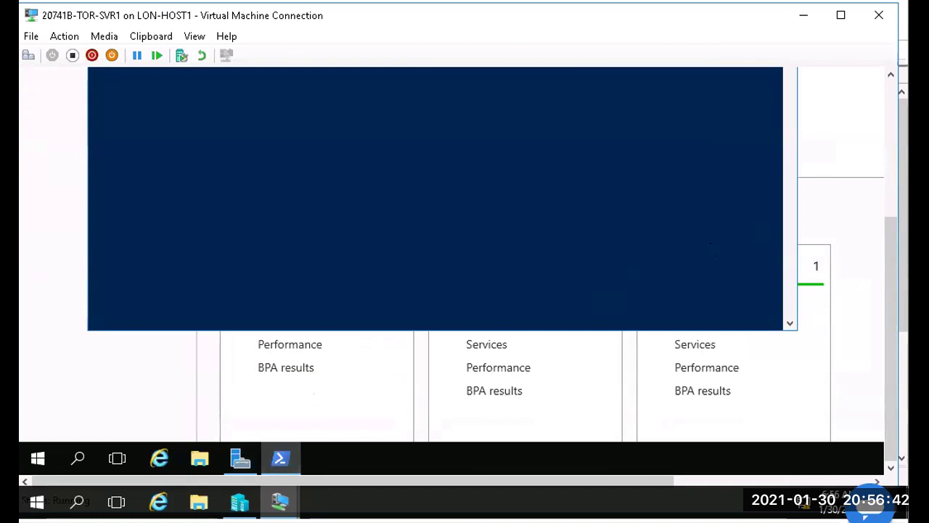
pyautogui.moveTo(889, 193); pyautogui.dragTo(886, 120)
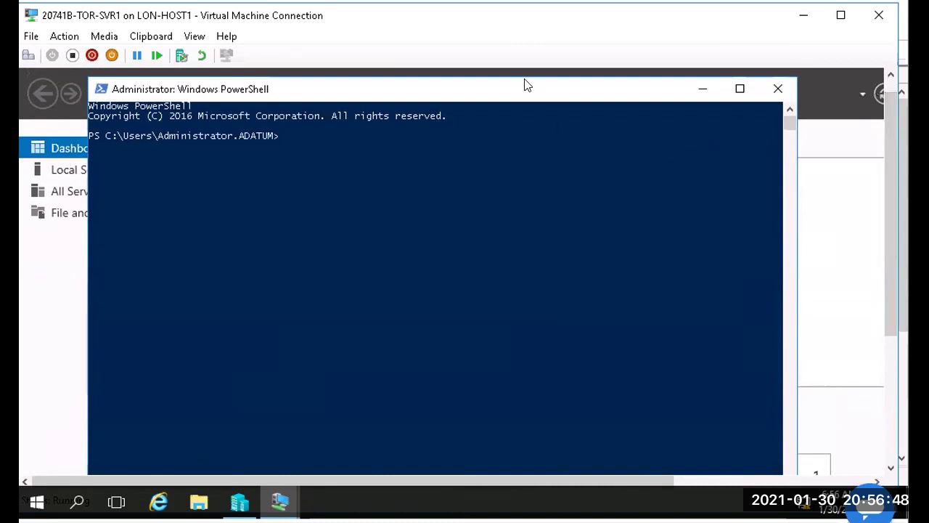
pyautogui.moveTo(524, 76); pyautogui.dragTo(532, 125)
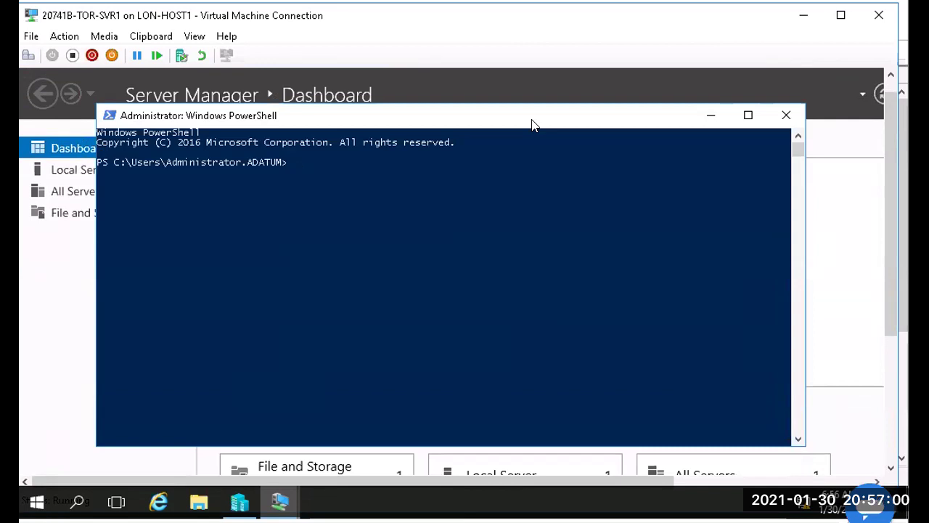
# Step: Run cd.. twice to reach C:\ and clear the console with cls
pyautogui.write('cd..')
pyautogui.press('Return')
pyautogui.write('cd..')
pyautogui.press('Return')
pyautogui.write('cls')
pyautogui.press('Return')
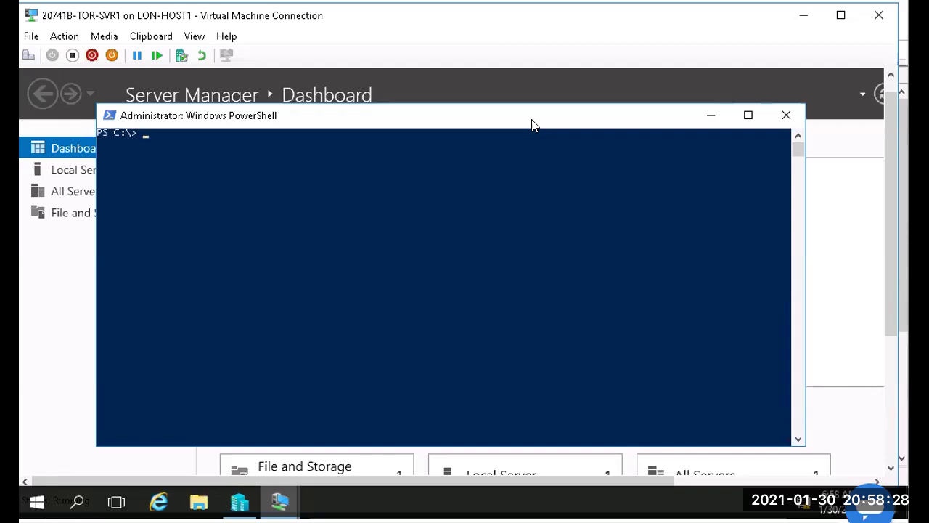
# Step: Type Install-WindowsFeature DHCP Server, then erase the argument and Install verb, leaving -WindowsFeature
pyautogui.write('Install-WindowsF')
pyautogui.press('Tab')
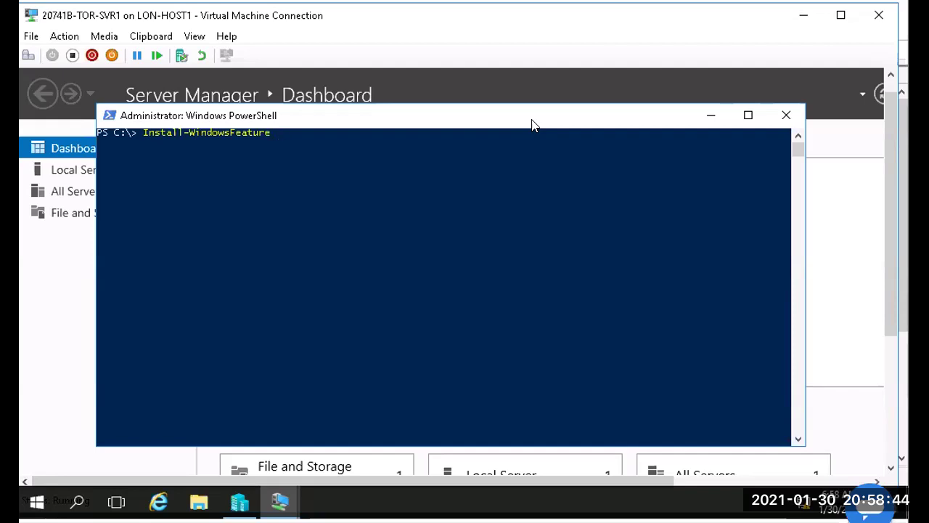
pyautogui.write('DHCP Server')
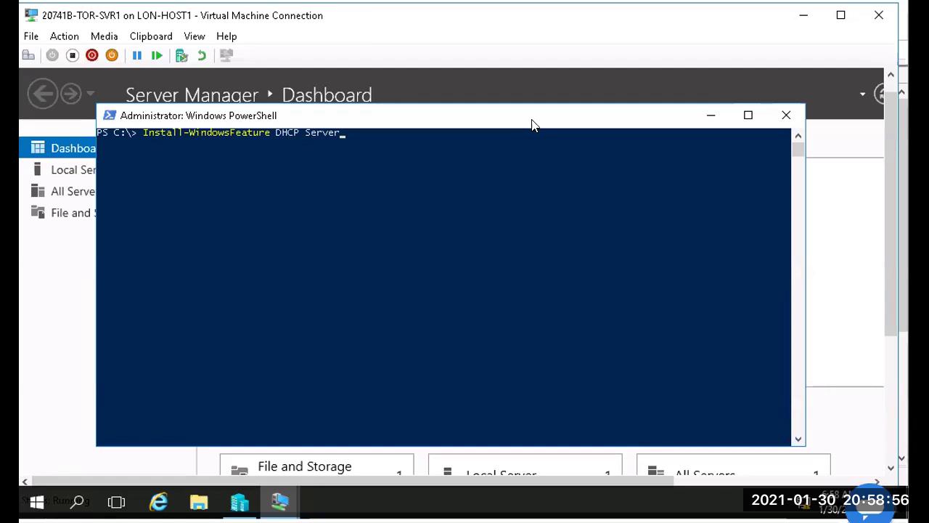
pyautogui.press('BackSpace')
pyautogui.press('BackSpace')
pyautogui.press('BackSpace')
pyautogui.press('BackSpace')
pyautogui.press('BackSpace')
pyautogui.press('BackSpace')
pyautogui.press('BackSpace')
pyautogui.press('BackSpace')
pyautogui.press('BackSpace')
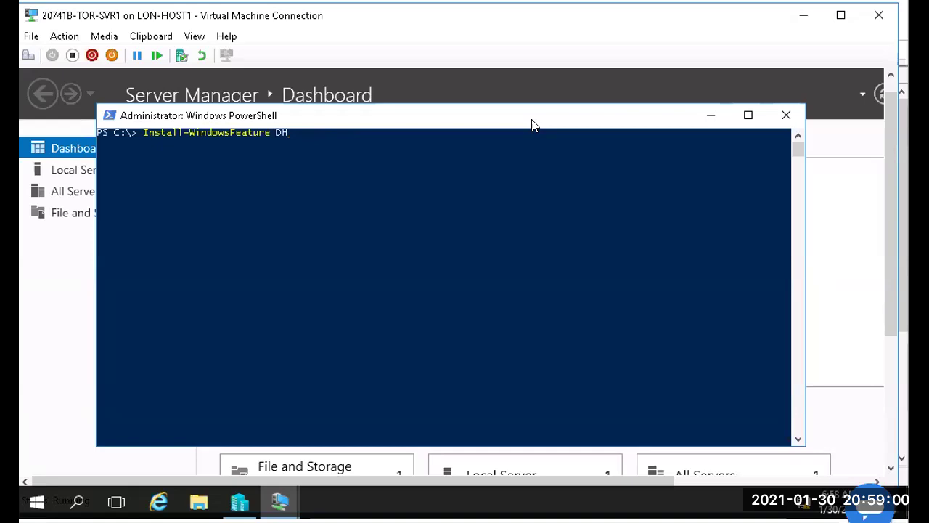
pyautogui.press('BackSpace')
pyautogui.press('BackSpace')
pyautogui.press('Left')
pyautogui.press('Left')
pyautogui.press('Left')
pyautogui.press('Left')
pyautogui.press('Left')
pyautogui.press('Left')
pyautogui.press('Left')
pyautogui.press('Left')
pyautogui.press('Left')
pyautogui.press('Left')
pyautogui.press('Left')
pyautogui.press('Left')
pyautogui.press('Left')
pyautogui.press('Left')
pyautogui.press('Left')
pyautogui.press('Left')
pyautogui.press('Left')
pyautogui.press('Left')
pyautogui.press('Left')
pyautogui.press('Left')
pyautogui.press('Delete')
pyautogui.press('Delete')
pyautogui.press('Delete')
pyautogui.press('Delete')
pyautogui.press('Delete')
pyautogui.press('Delete')
pyautogui.press('Delete')
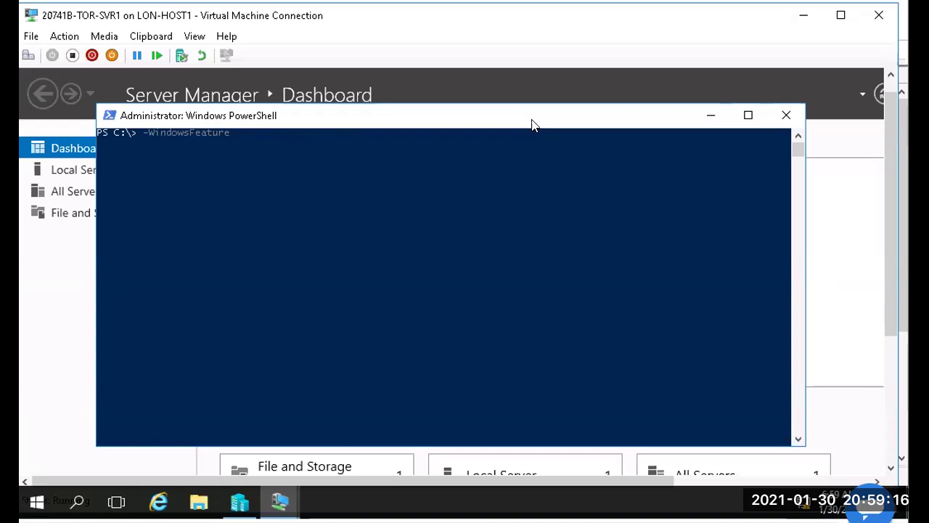
# Step: Run Get-WindowsFeature and point out the installed SMB 1.0 and Windows Defender Features entries
pyautogui.write('Get')
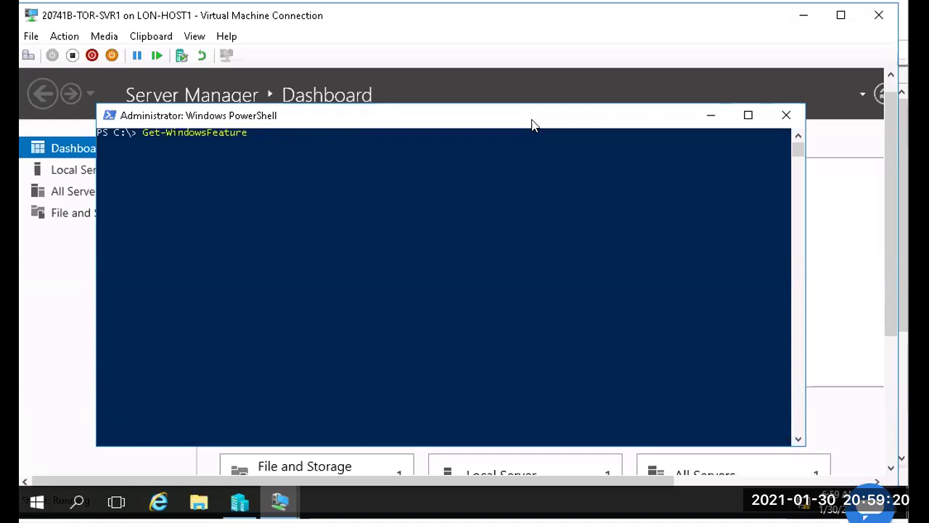
pyautogui.press('Return')
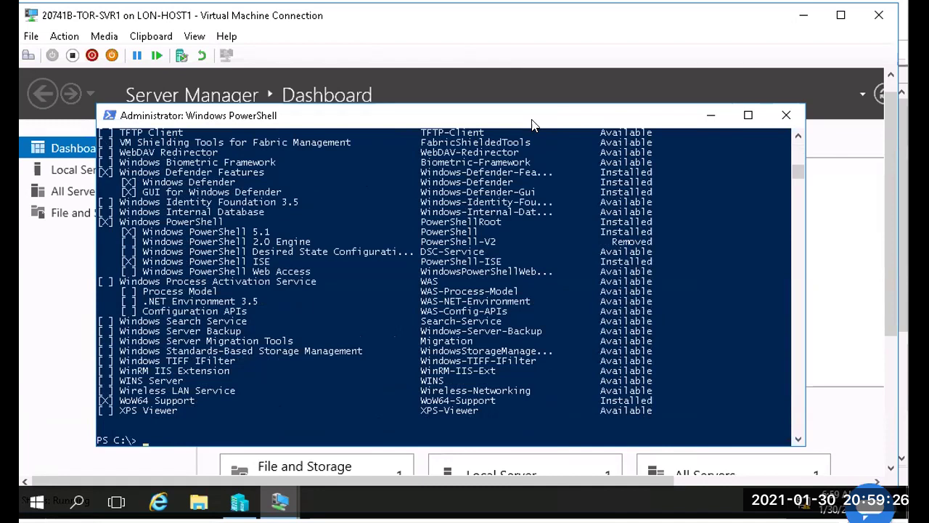
pyautogui.scroll(2, 578, 293)
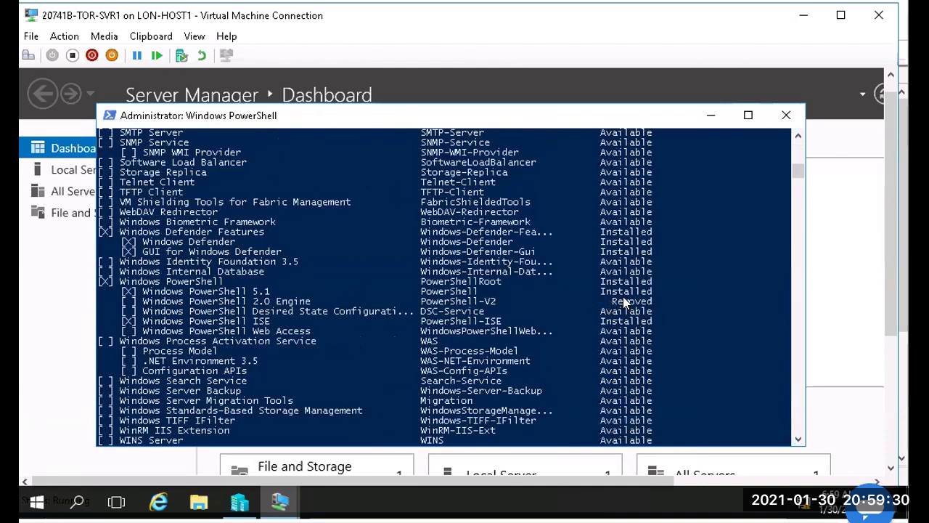
pyautogui.scroll(6, 630, 181)
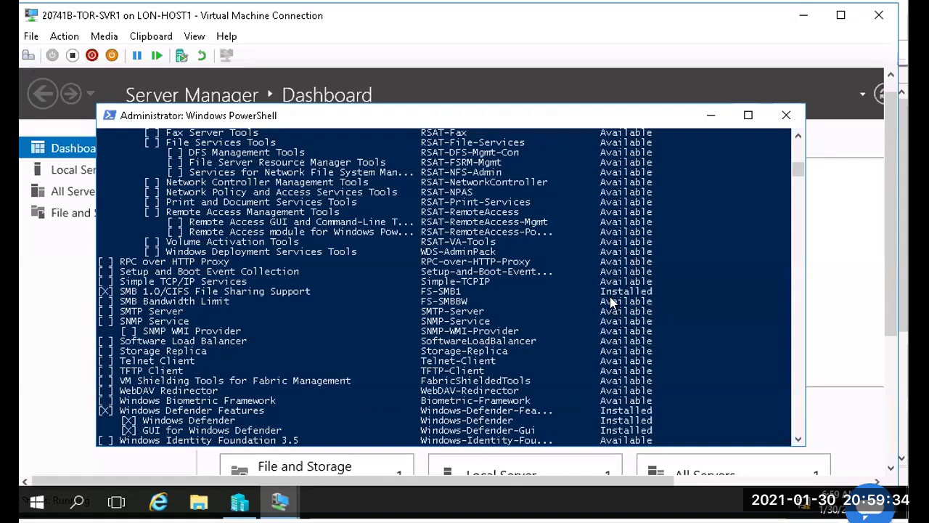
pyautogui.moveTo(630, 290); pyautogui.dragTo(663, 291)
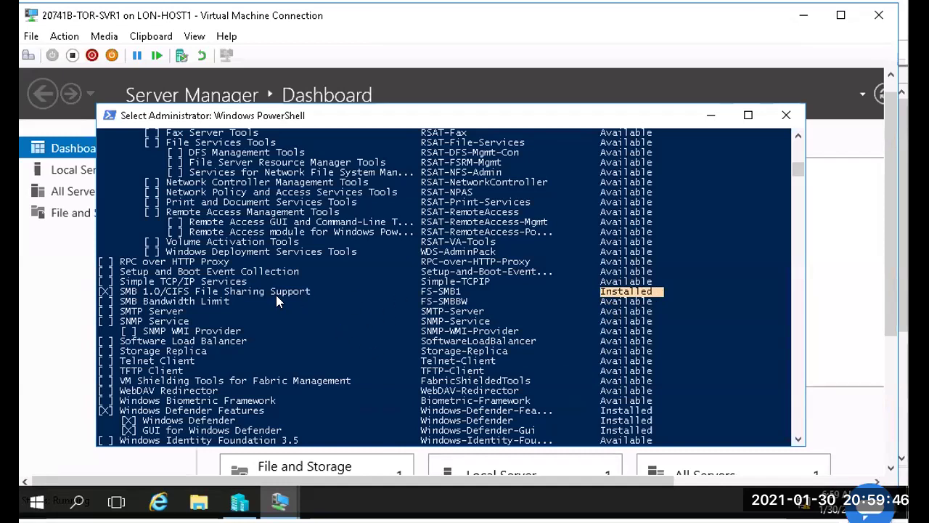
pyautogui.click(104, 291)
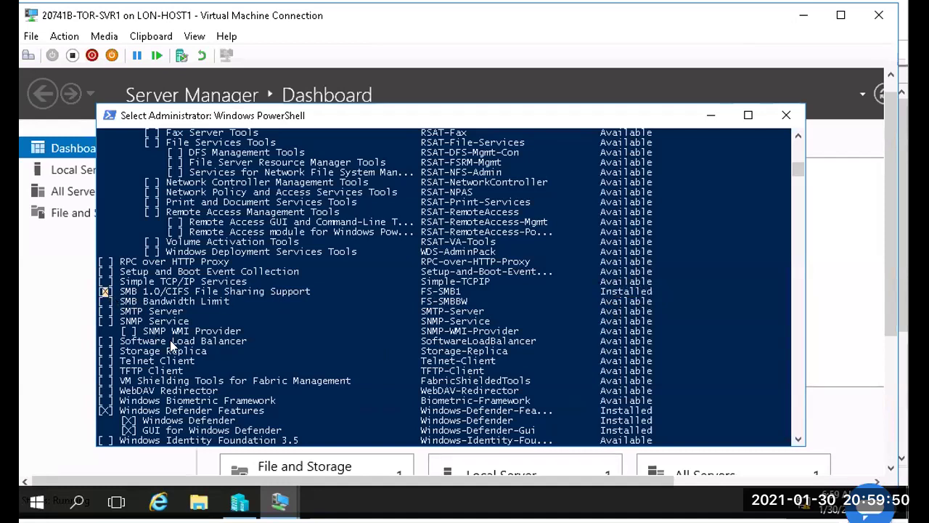
pyautogui.click(106, 411)
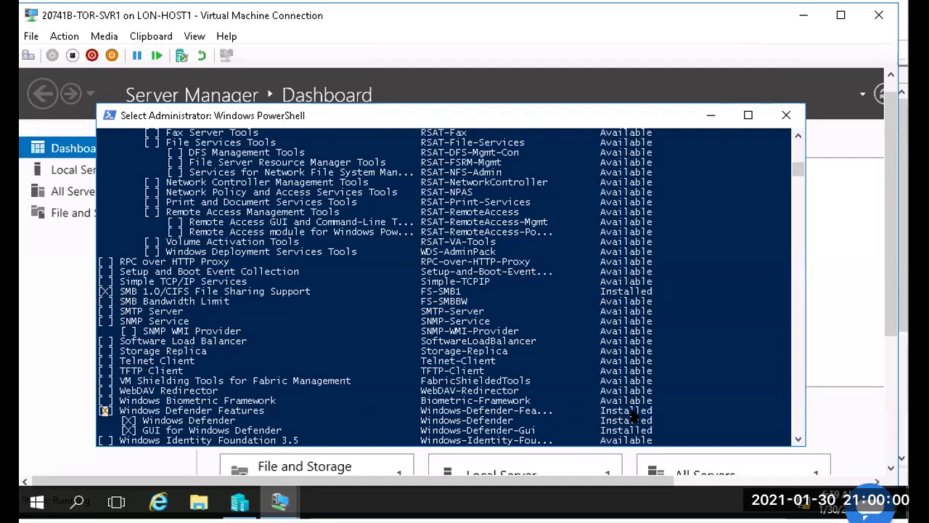
# Step: Find DHCP Server in the list and highlight its name, DHCP short name and Available state
pyautogui.scroll(15, 633, 417)
pyautogui.scroll(12, 633, 417)
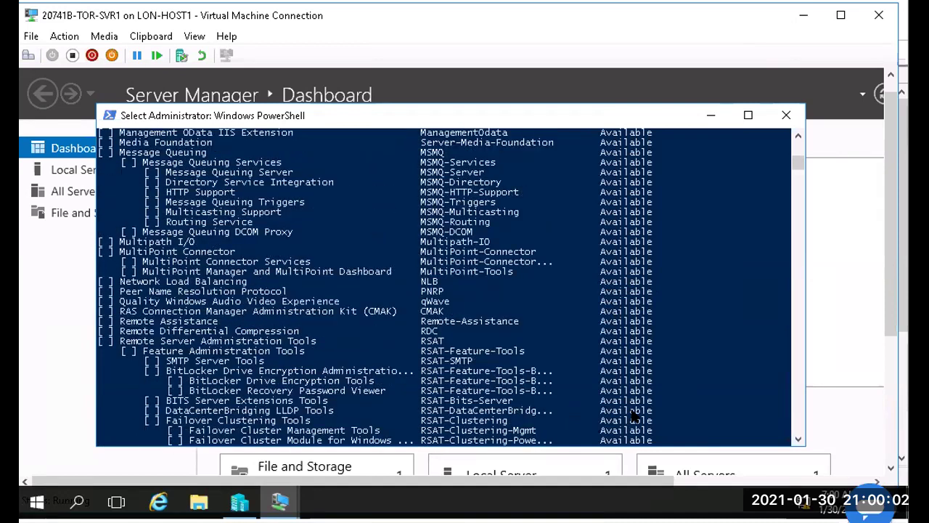
pyautogui.scroll(5, 633, 417)
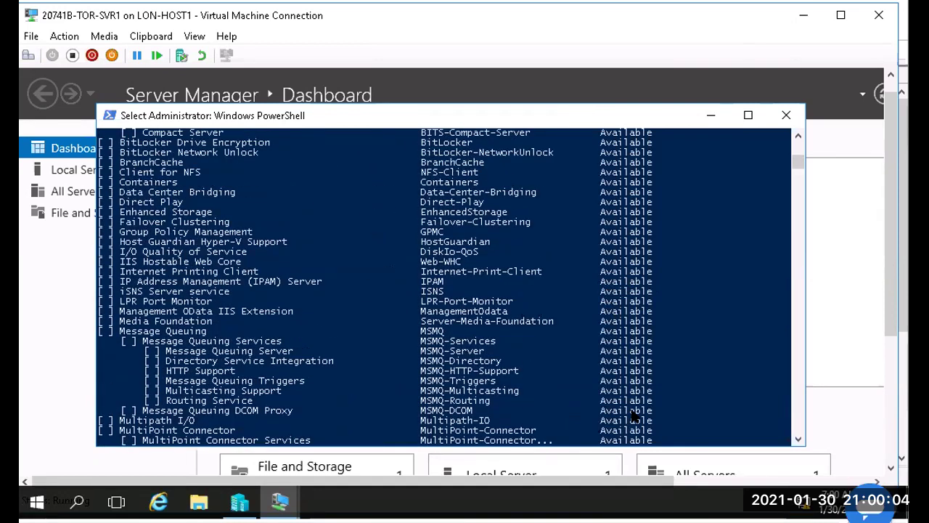
pyautogui.scroll(4, 633, 417)
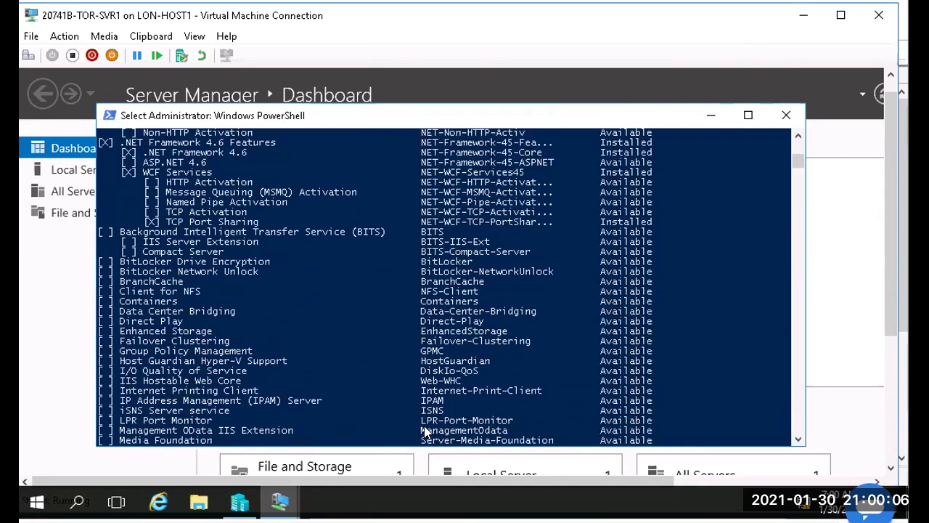
pyautogui.scroll(8, 331, 348)
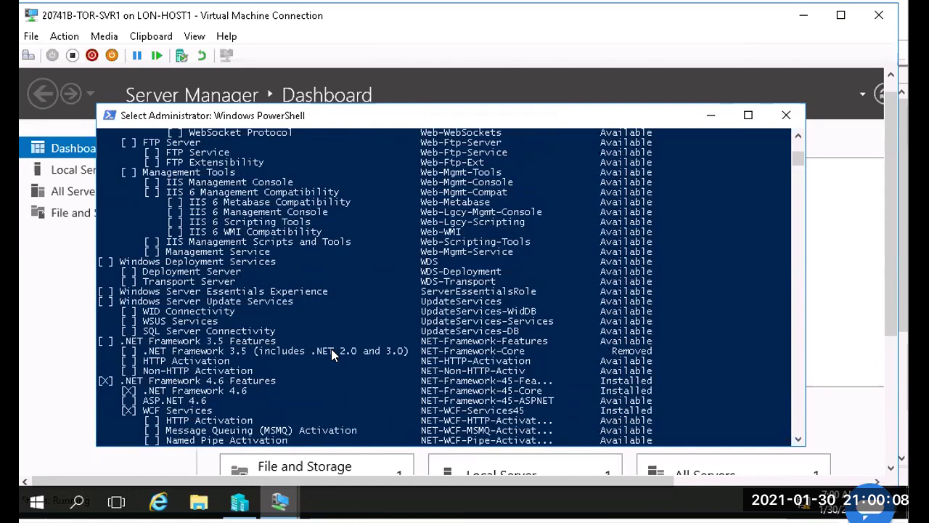
pyautogui.scroll(20, 331, 348)
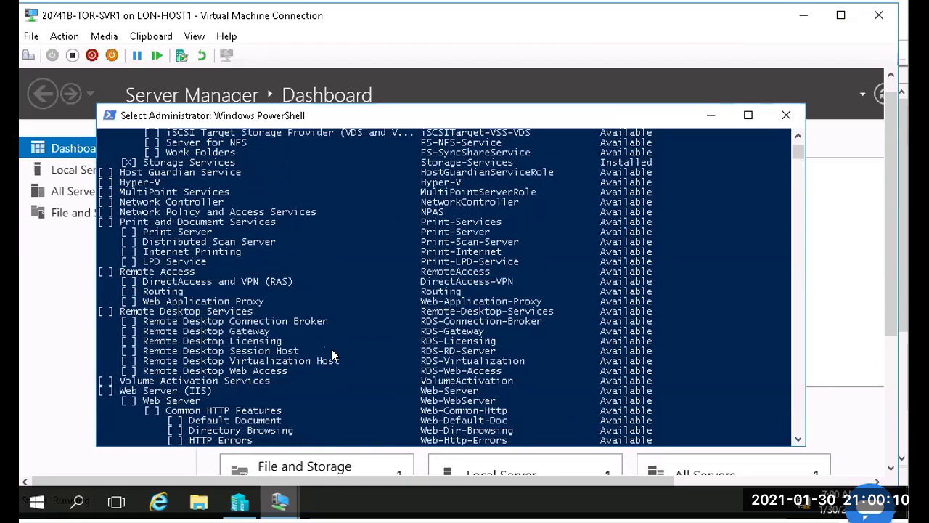
pyautogui.scroll(7, 331, 354)
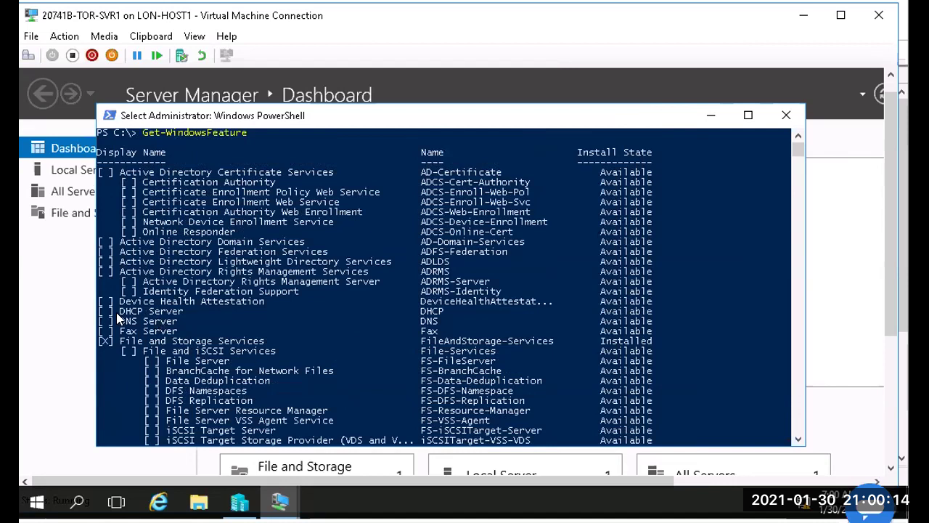
pyautogui.moveTo(118, 311); pyautogui.dragTo(184, 312)
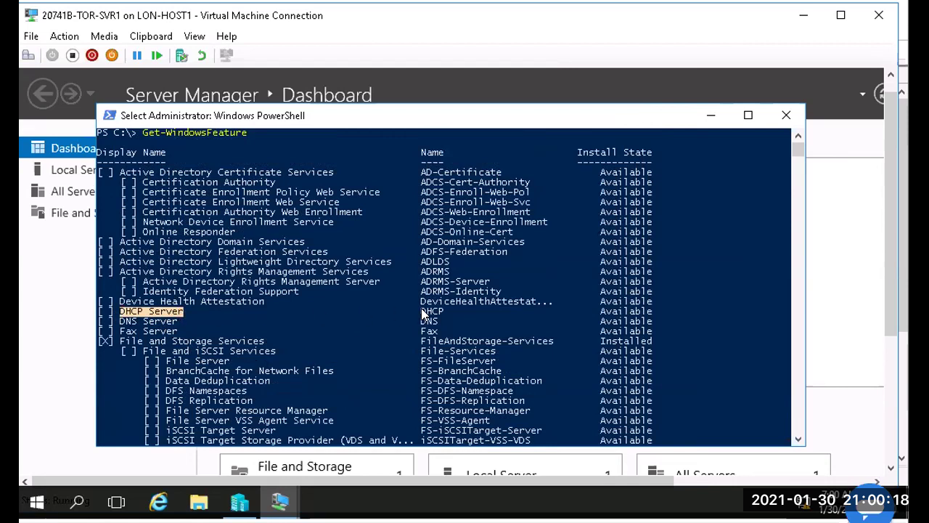
pyautogui.moveTo(421, 311); pyautogui.dragTo(442, 312)
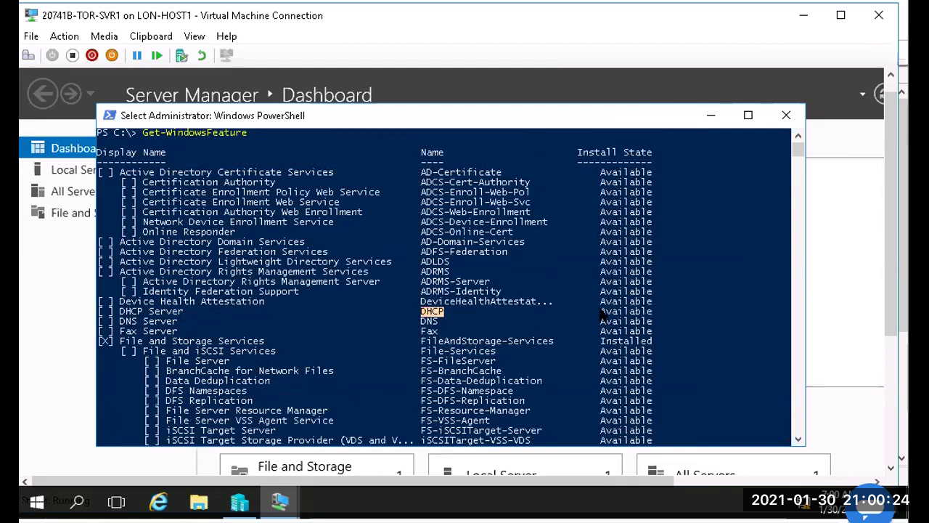
pyautogui.moveTo(601, 312); pyautogui.dragTo(653, 313)
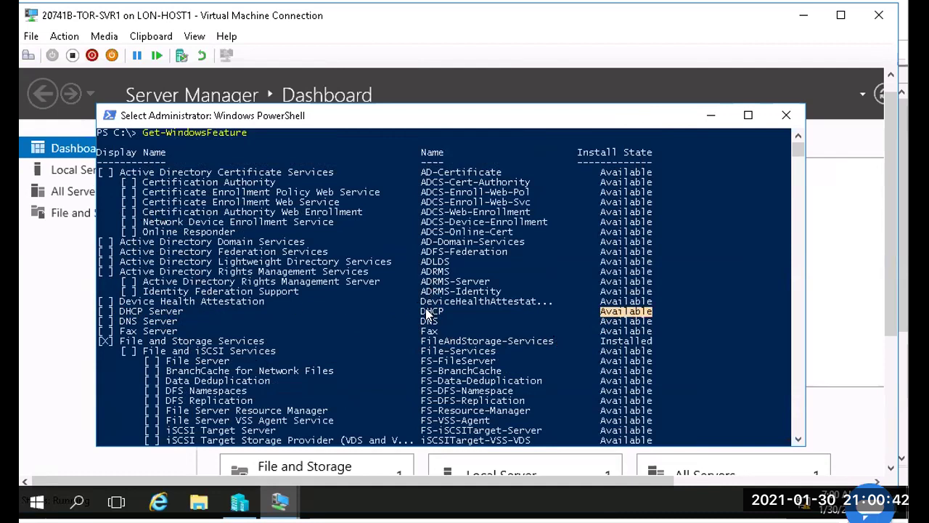
# Step: Mark and copy text near the DHCP entry, then scroll back down the output
pyautogui.click(416, 312)
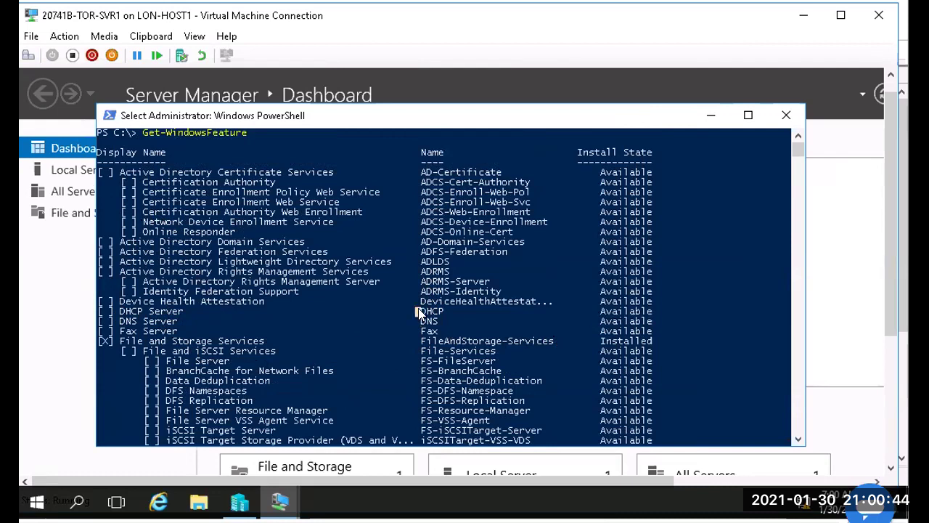
pyautogui.moveTo(431, 311); pyautogui.dragTo(470, 301)
pyautogui.rightClick(378, 326)
pyautogui.scroll(-15, 302, 327)
pyautogui.scroll(-10, 300, 321)
pyautogui.scroll(-15, 301, 321)
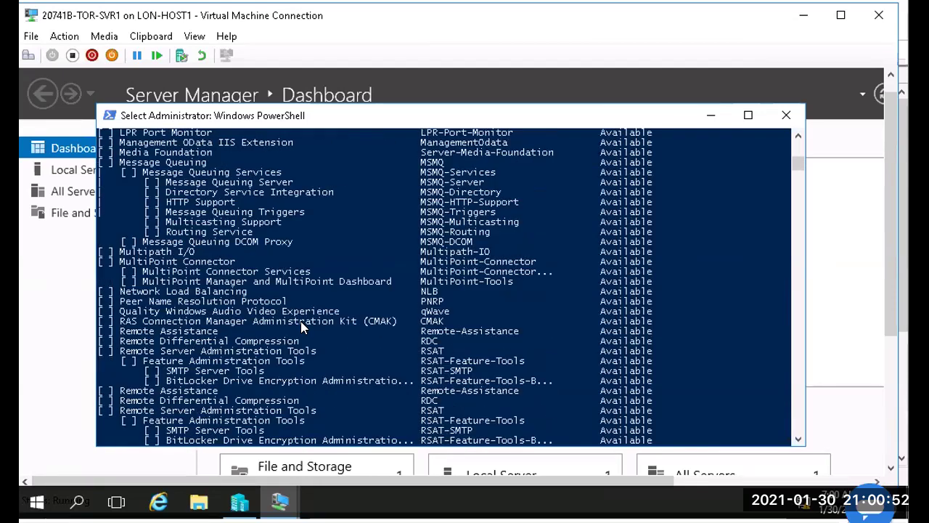
pyautogui.scroll(-20, 300, 327)
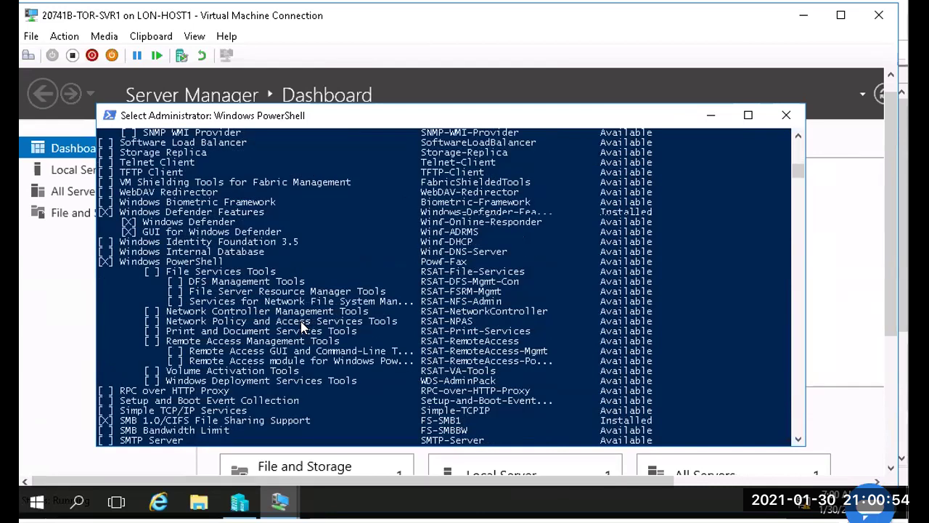
pyautogui.scroll(8, 300, 327)
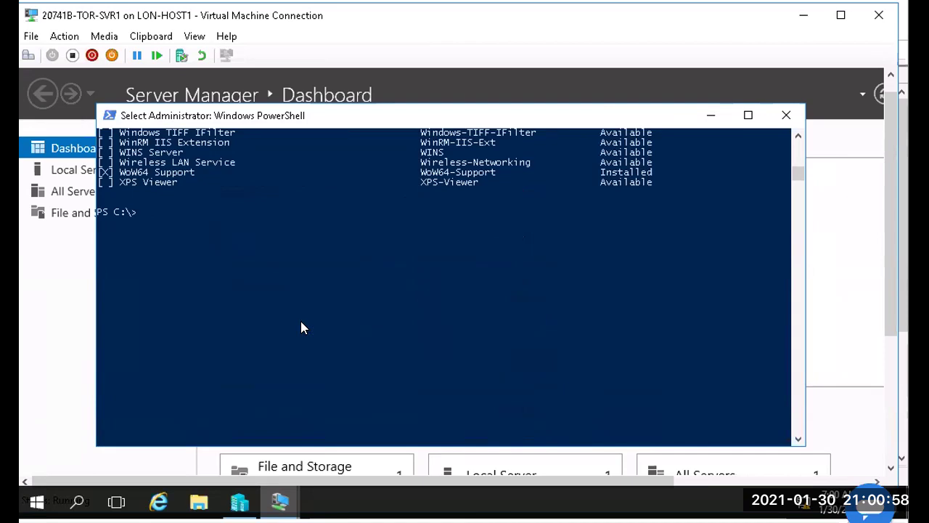
# Step: Clear the console, start typing Install-WindowsFeature DHCP, then recall earlier commands from history
pyautogui.write('cls')
pyautogui.press('Return')
pyautogui.press('Return')
pyautogui.write('Install')
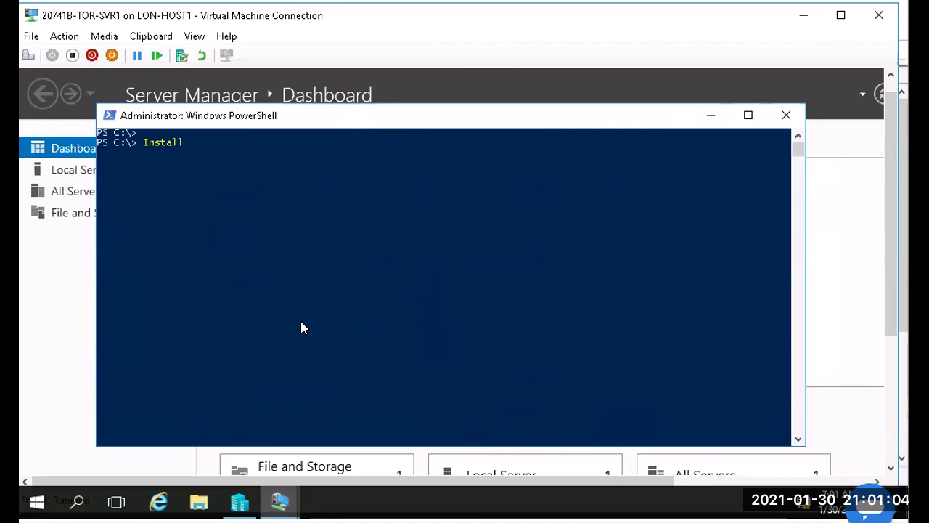
pyautogui.write('-Window')
pyautogui.press('Tab')
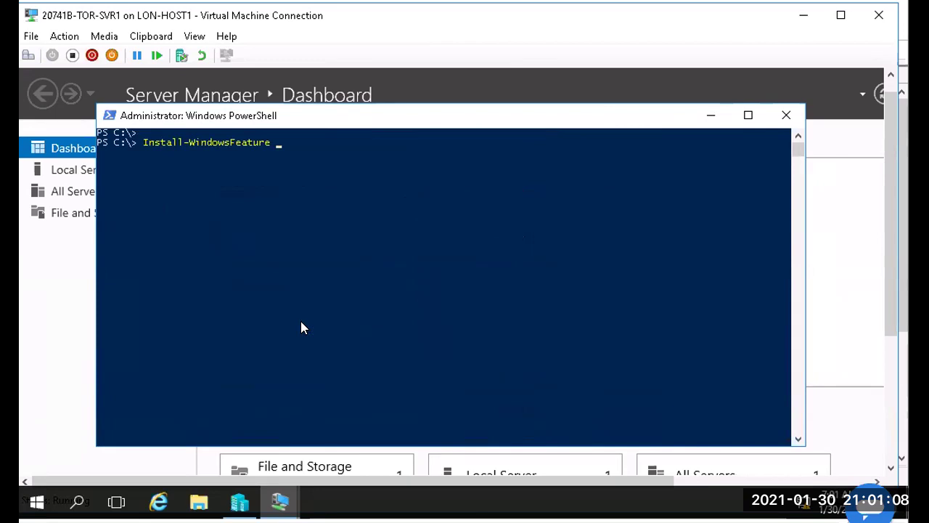
pyautogui.write('DHCP')
pyautogui.press('Up')
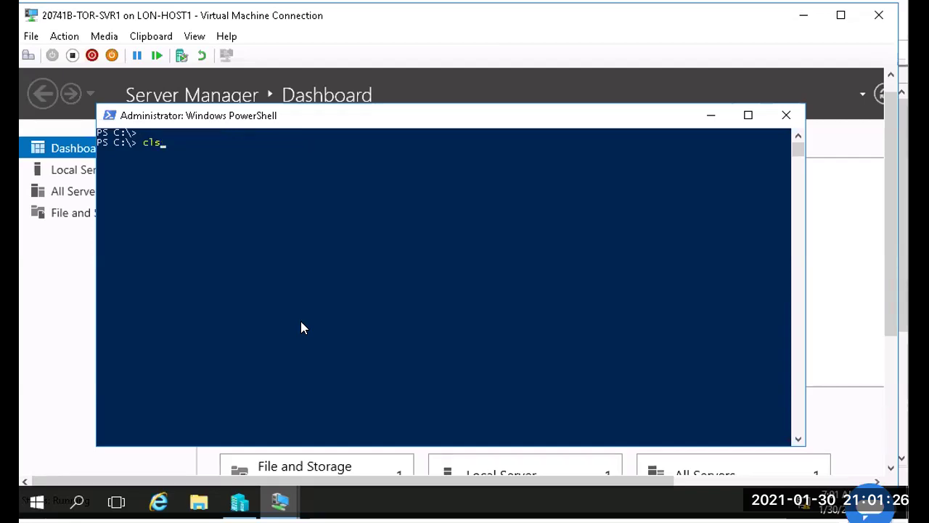
pyautogui.press('Up')
# Step: Run Get-WindowsFeature and scroll back through the full list of Windows features
pyautogui.press('Return')
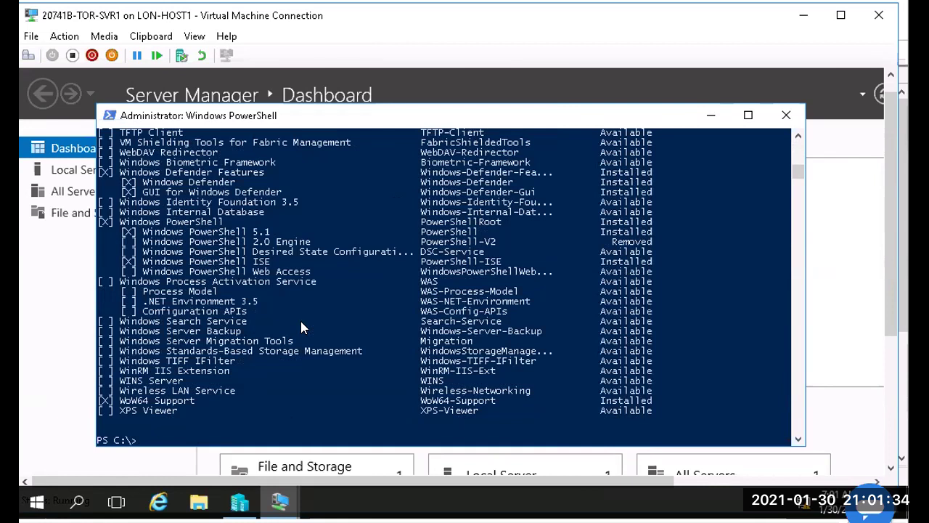
pyautogui.scroll(2, 301, 323)
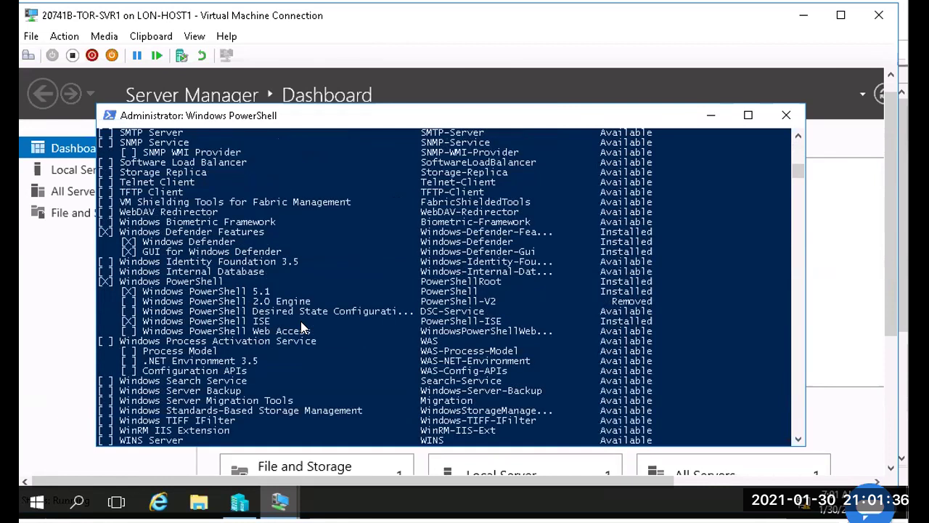
pyautogui.scroll(6, 301, 325)
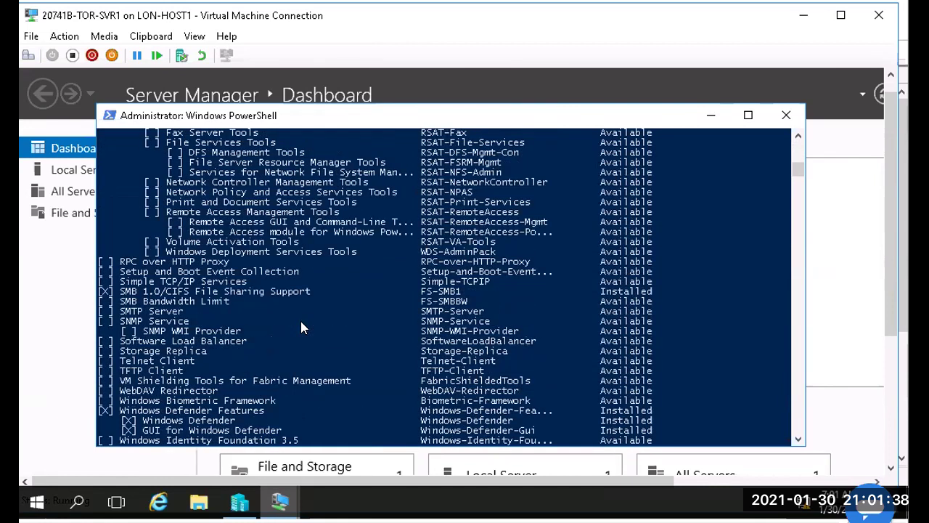
pyautogui.scroll(4, 301, 325)
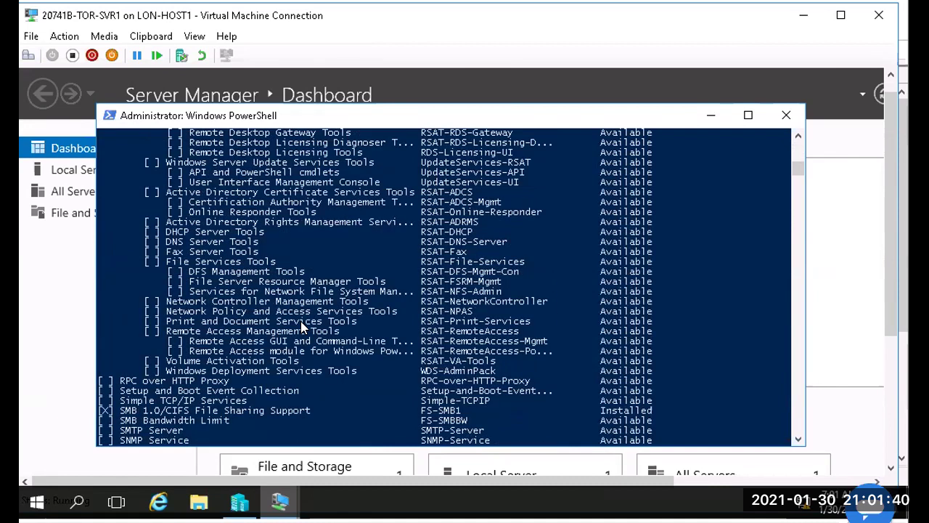
pyautogui.scroll(2, 301, 325)
pyautogui.scroll(2, 301, 326)
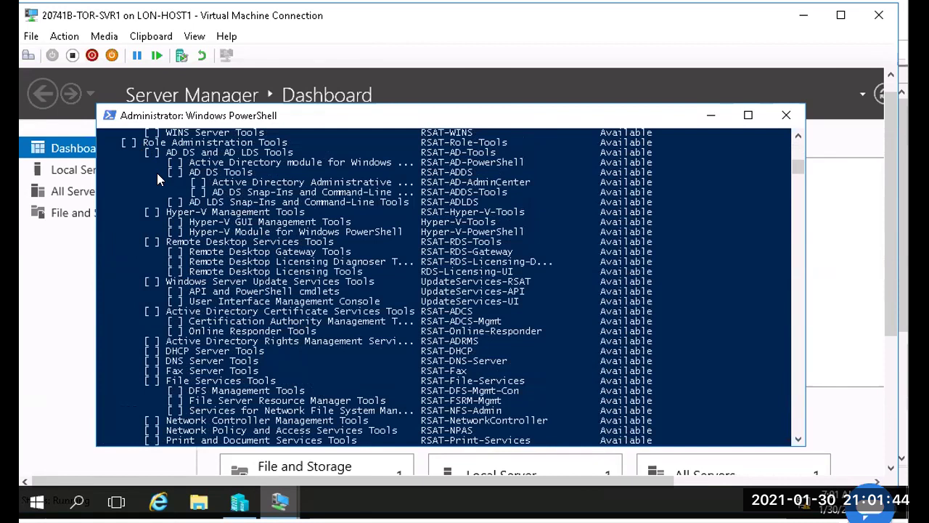
pyautogui.scroll(2, 157, 179)
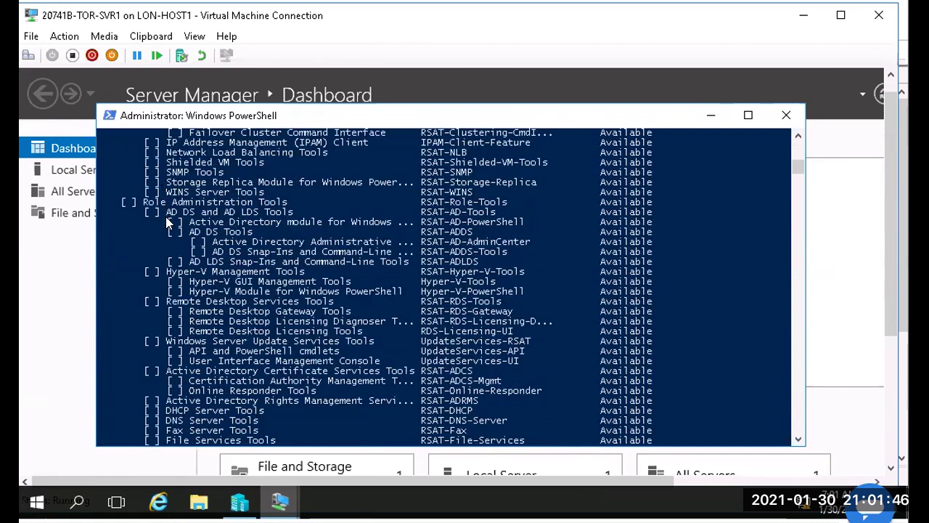
pyautogui.scroll(2, 167, 218)
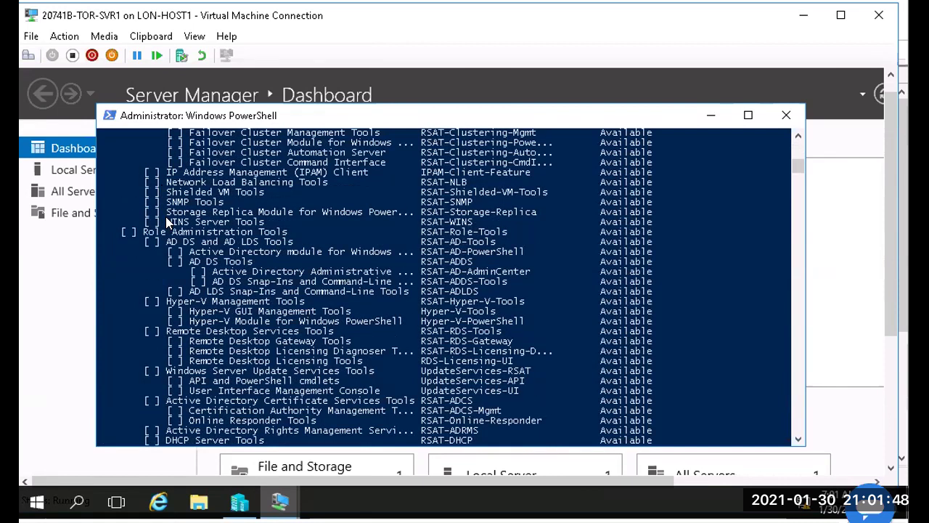
pyautogui.scroll(2, 165, 218)
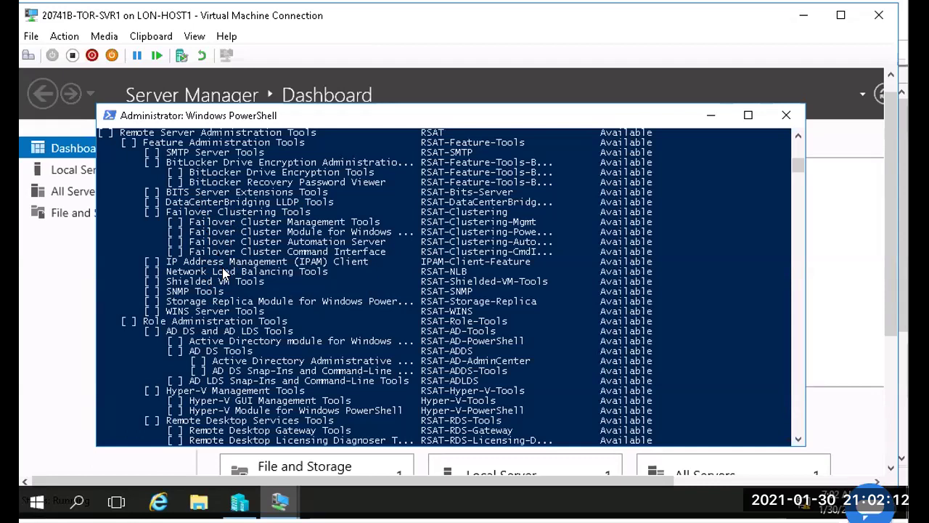
# Step: Select the RSAT-DHCP name listed for DHCP Server Tools and copy it
pyautogui.click(226, 273)
pyautogui.scroll(4, 234, 273)
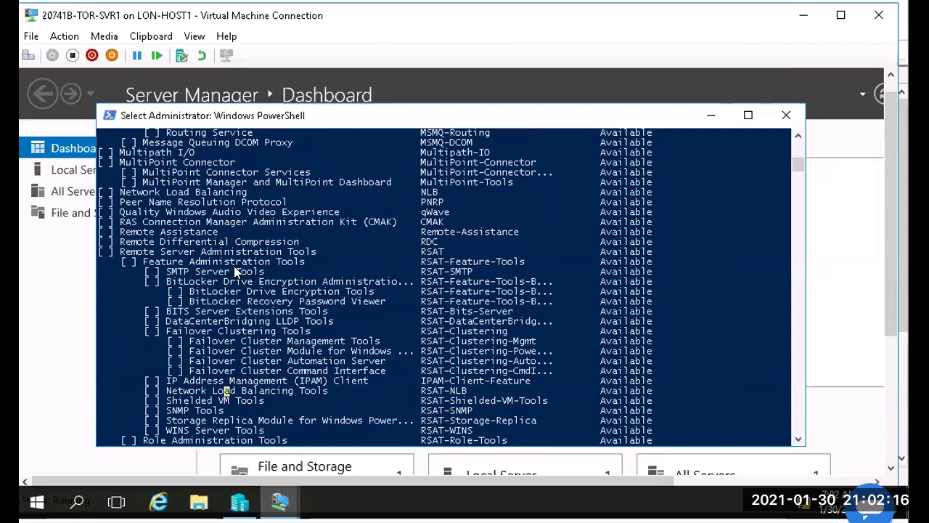
pyautogui.scroll(-2, 233, 272)
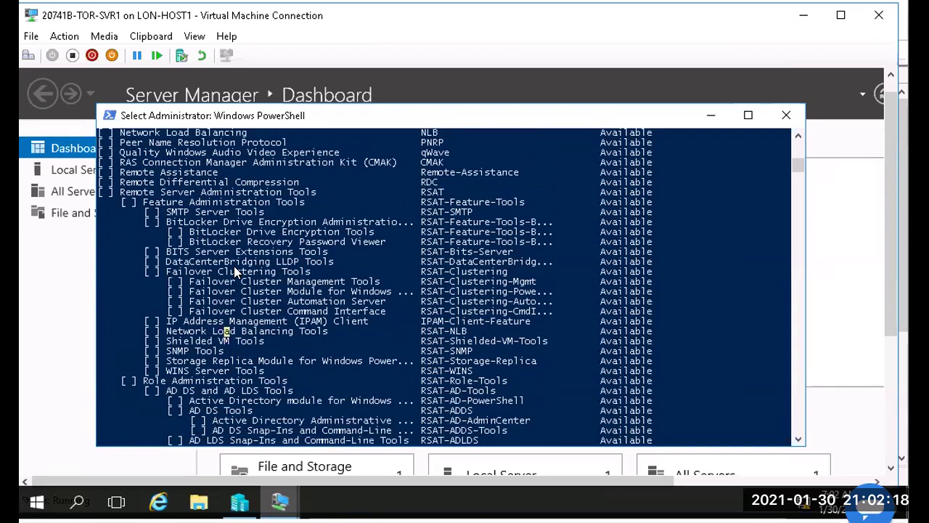
pyautogui.scroll(-1, 234, 272)
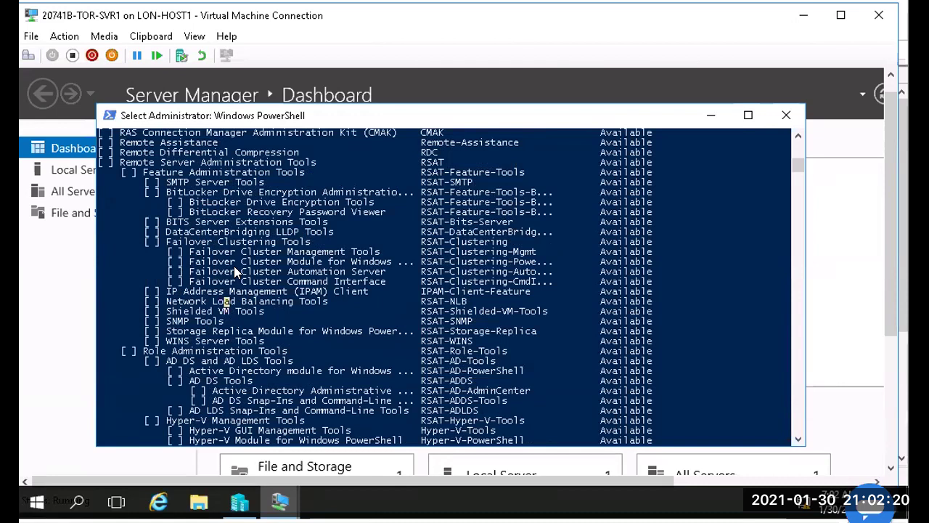
pyautogui.scroll(-4, 234, 271)
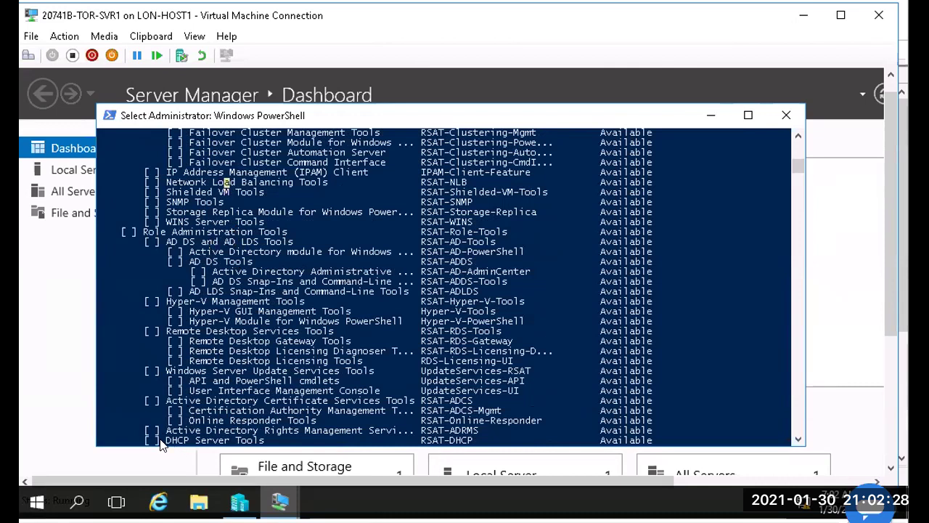
pyautogui.moveTo(167, 440); pyautogui.dragTo(263, 444)
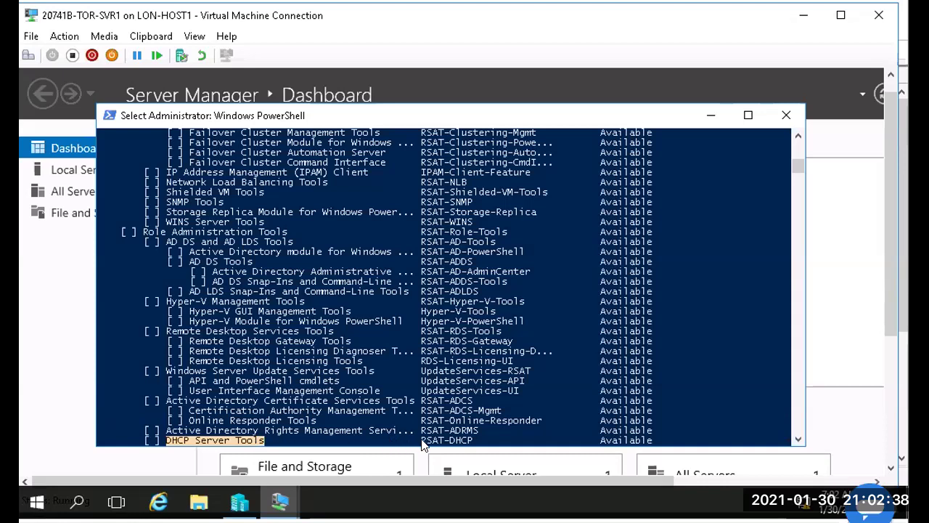
pyautogui.moveTo(422, 443); pyautogui.dragTo(472, 445)
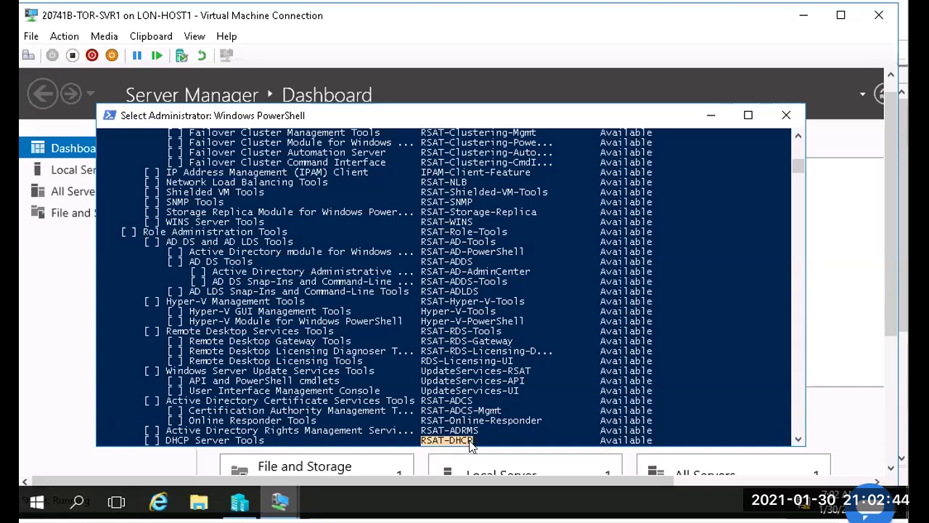
pyautogui.rightClick(461, 440)
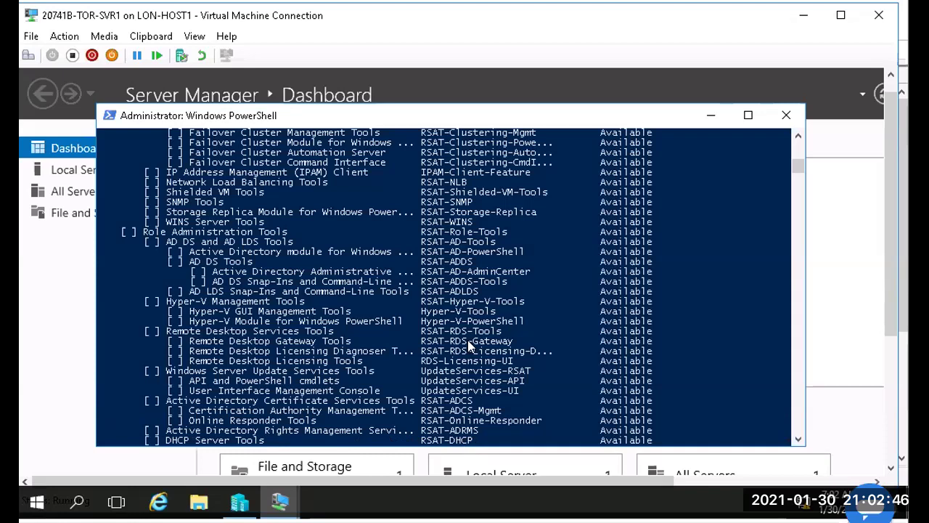
pyautogui.scroll(-3, 469, 346)
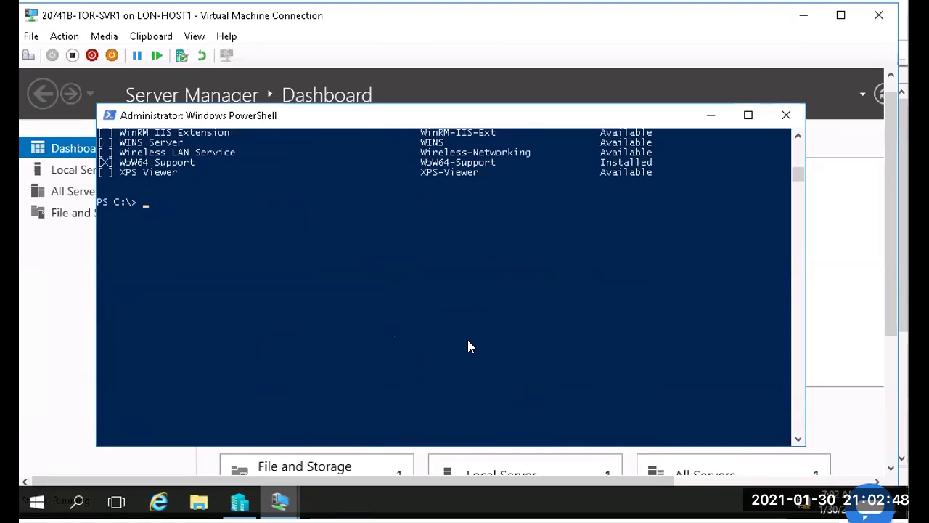
# Step: Clear the PowerShell console with cls
pyautogui.write('cls')
pyautogui.press('Return')
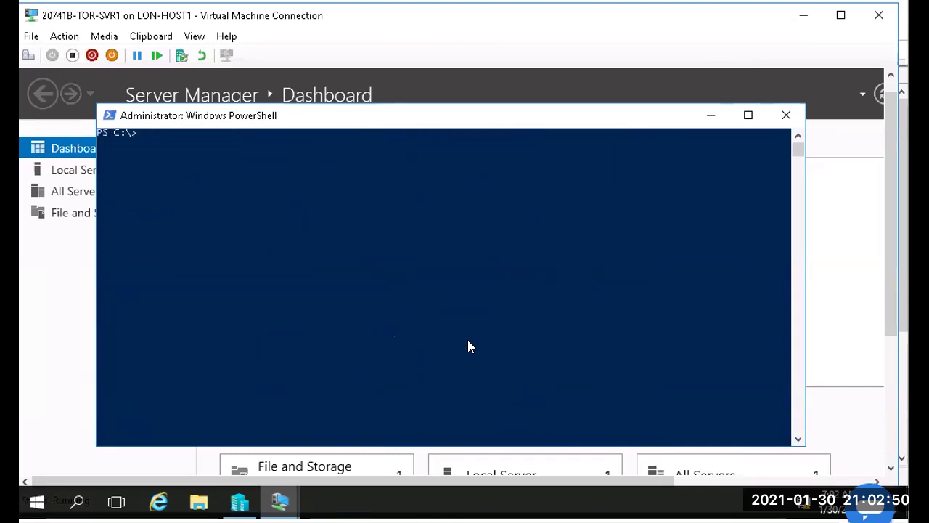
pyautogui.press('Return')
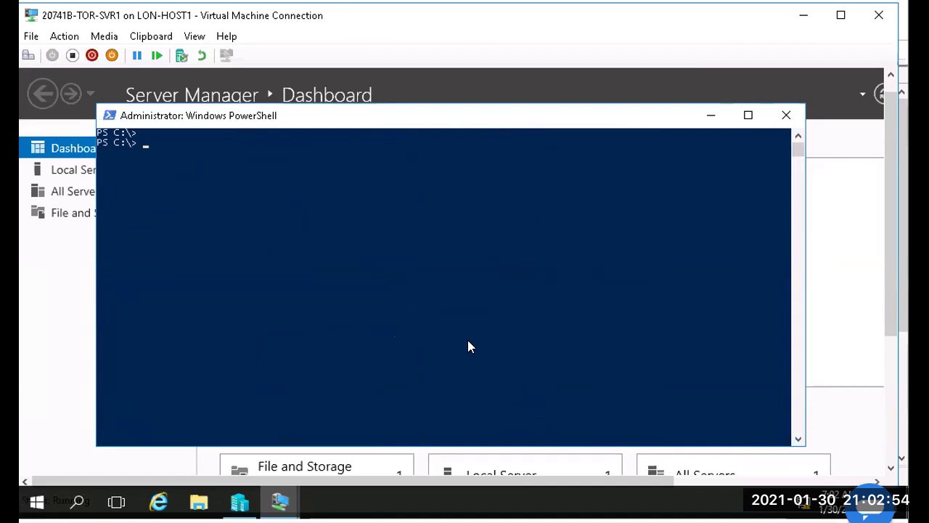
# Step: Run Install-WindowsFeature DHCP,RSAT-DHCP to install the DHCP role and its tools
pyautogui.write('Install-')
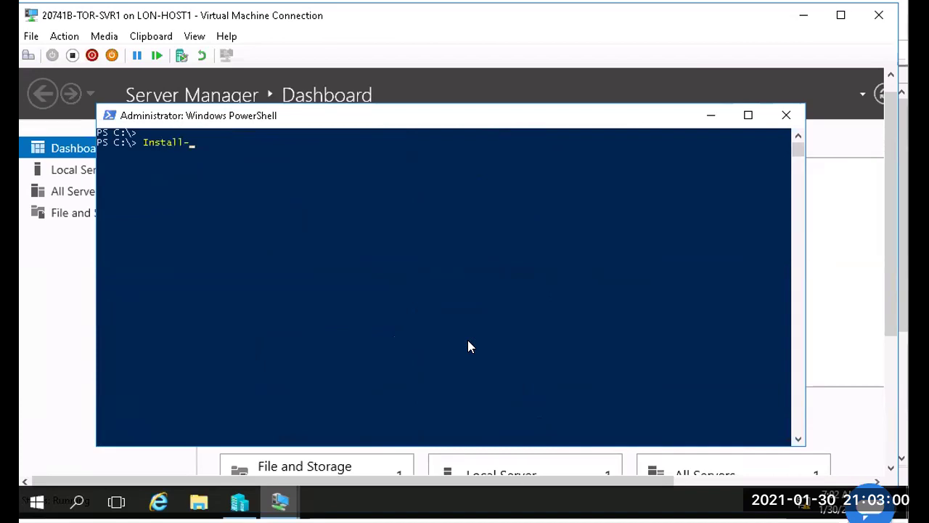
pyautogui.write('WindowF')
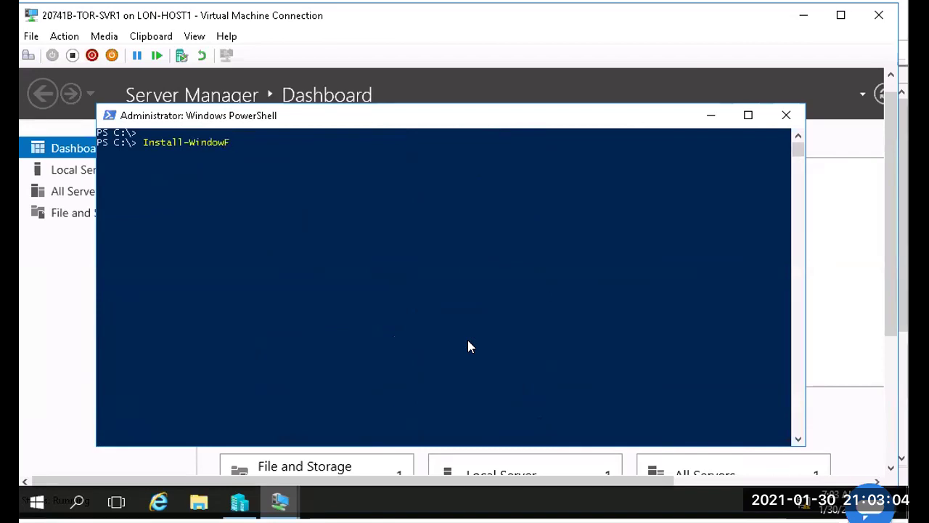
pyautogui.write('e')
pyautogui.press('BackSpace')
pyautogui.press('BackSpace')
pyautogui.write('sFeature DHCP,')
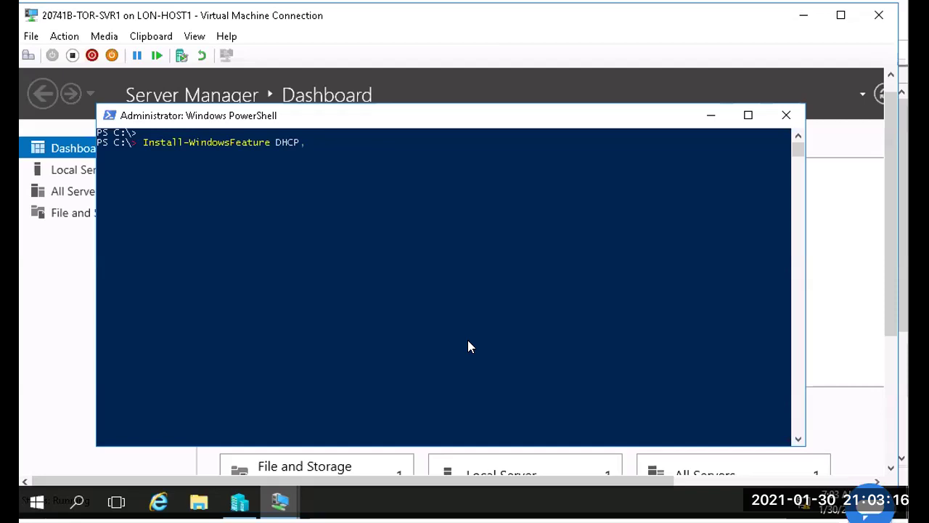
pyautogui.write('RSAT-DHCP')
pyautogui.press('Return')
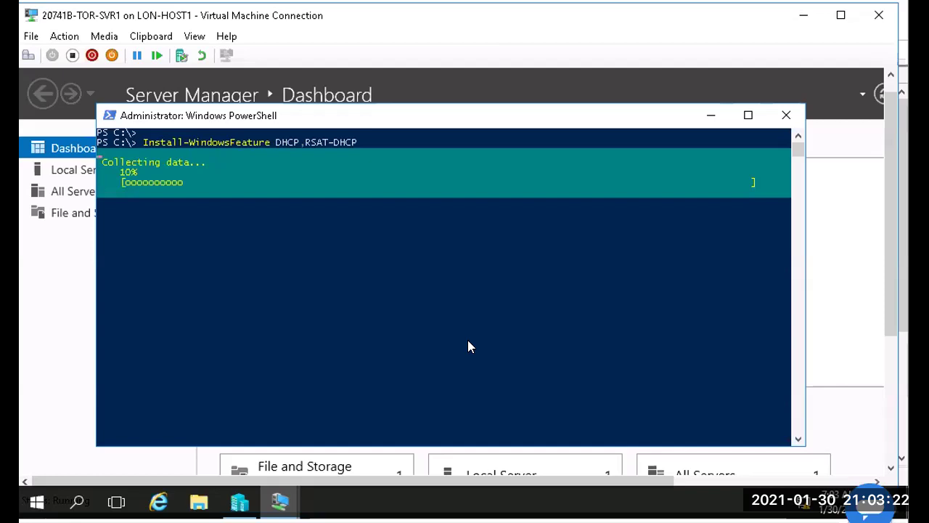
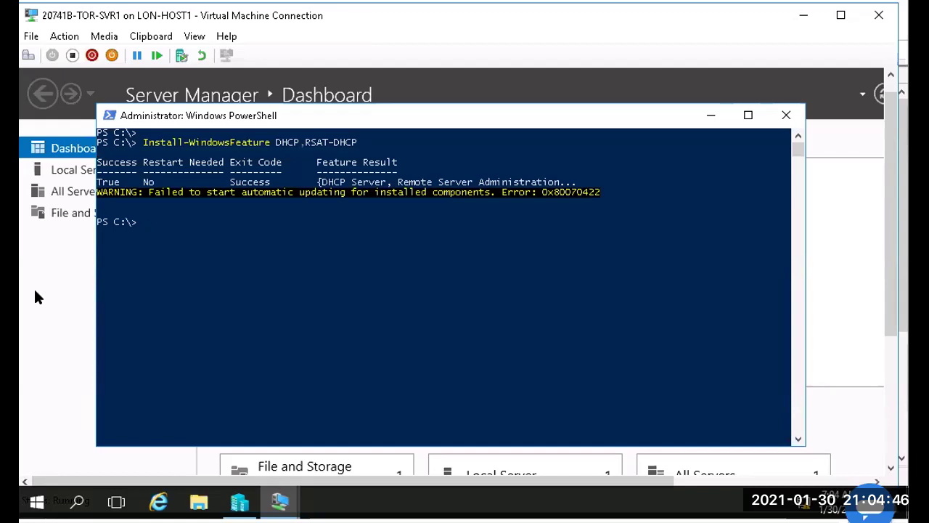
# Step: Highlight 'Success' in the Exit Code column of the DHCP,RSAT-DHCP install result
pyautogui.click(231, 181)
pyautogui.moveTo(257, 183); pyautogui.dragTo(270, 183)
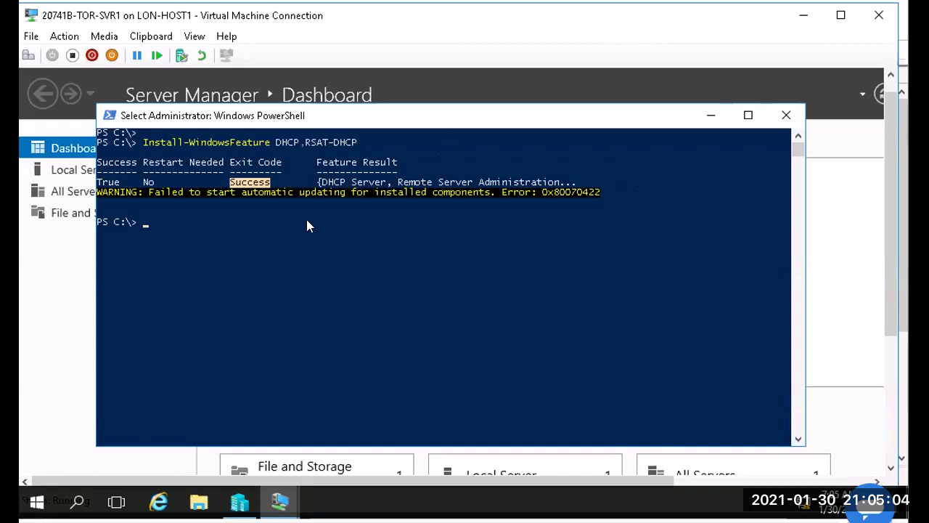
# Step: Refresh the Server Manager Dashboard so DHCP appears among its 2 roles
pyautogui.click(57, 280)
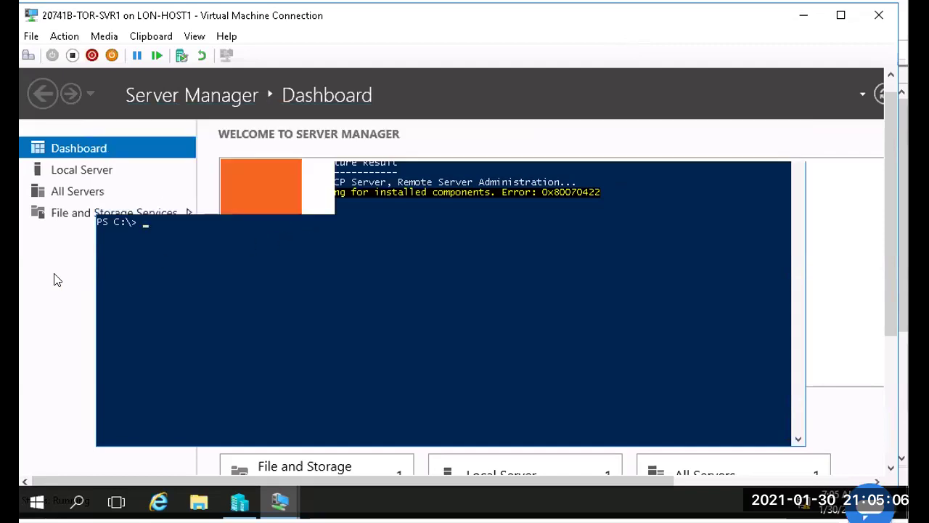
pyautogui.click(878, 93)
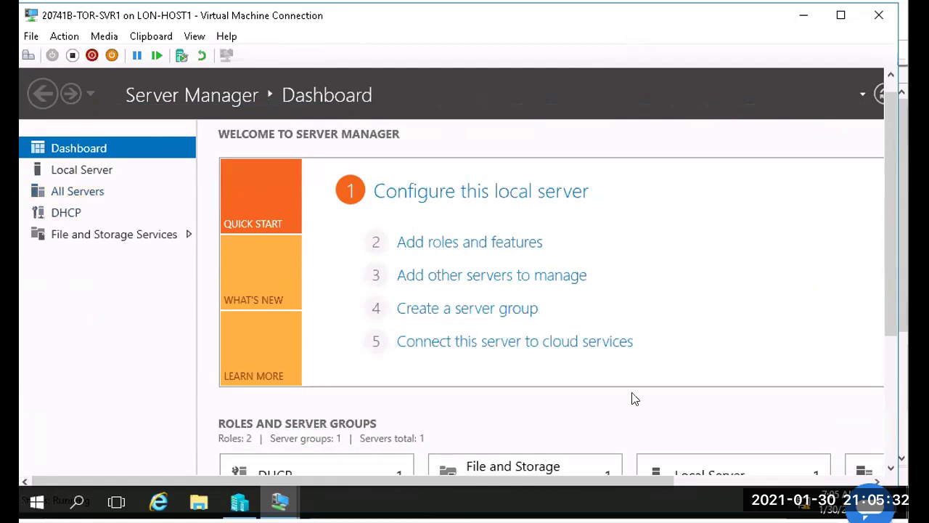
pyautogui.moveTo(444, 480); pyautogui.dragTo(705, 170)
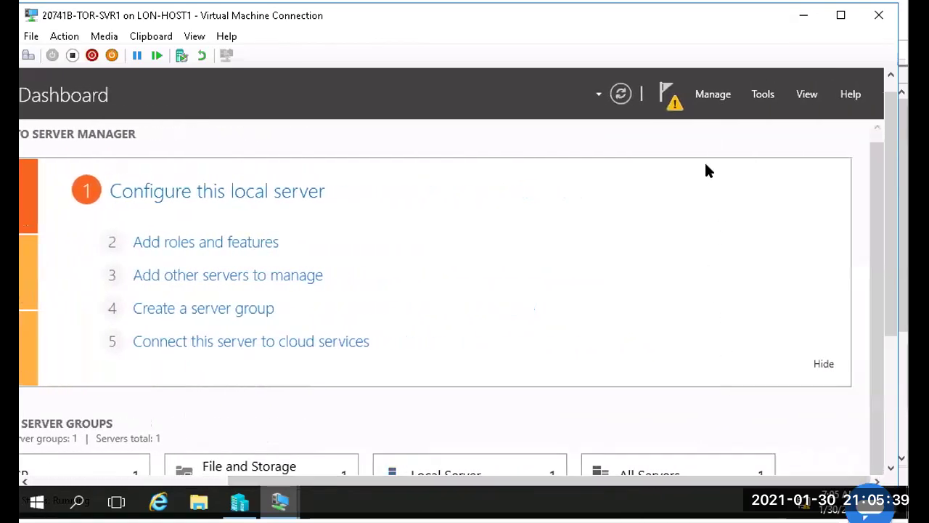
# Step: Launch 'Complete DHCP configuration' from Notifications and move the wizard window aside
pyautogui.click(664, 93)
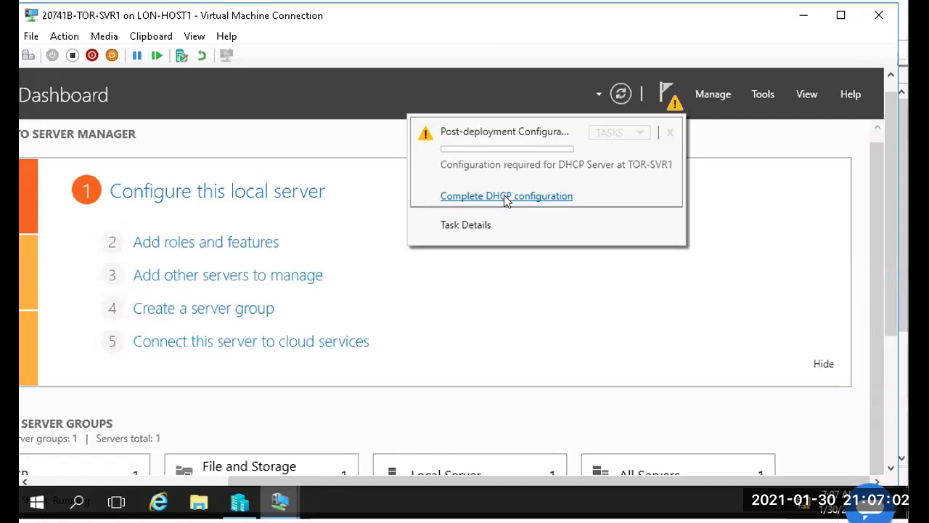
pyautogui.click(506, 196)
pyautogui.moveTo(128, 159); pyautogui.dragTo(426, 82)
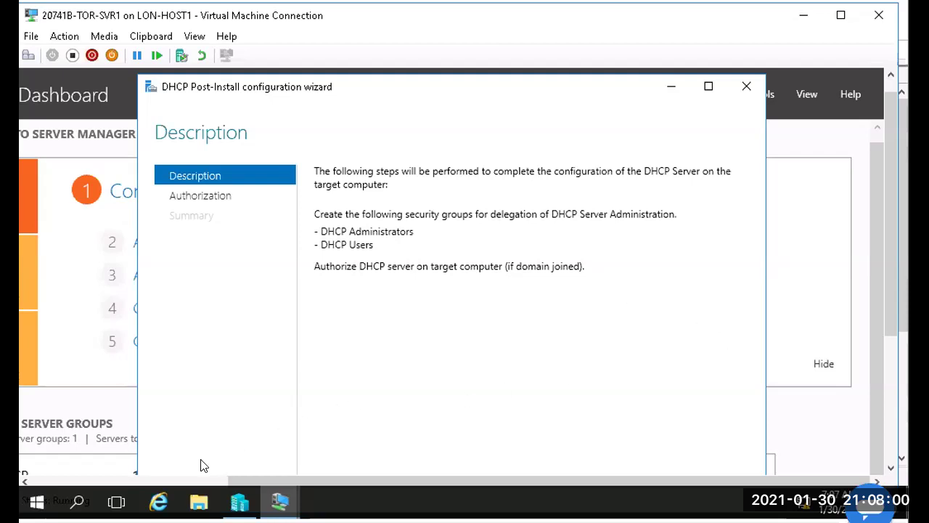
# Step: Show TOR-SVR1's Local Server properties and scroll down to its Events
pyautogui.click(64, 481)
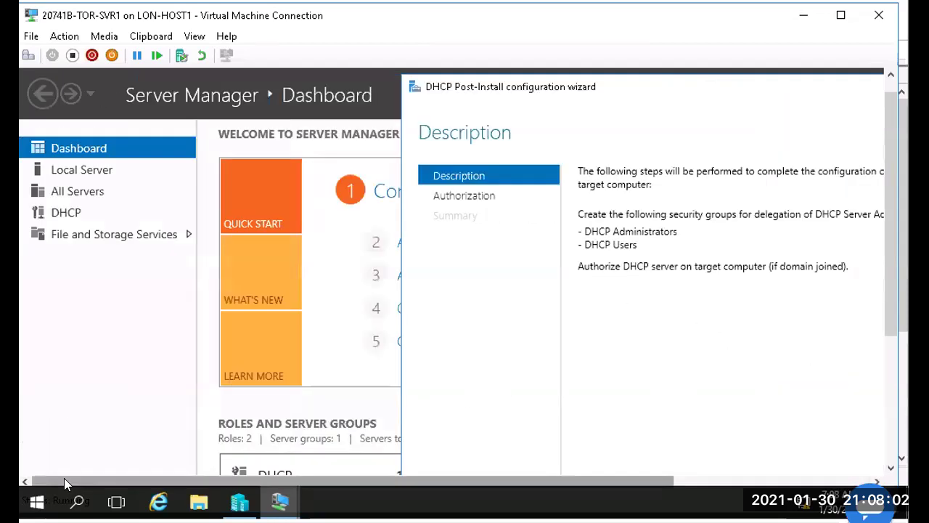
pyautogui.click(87, 169)
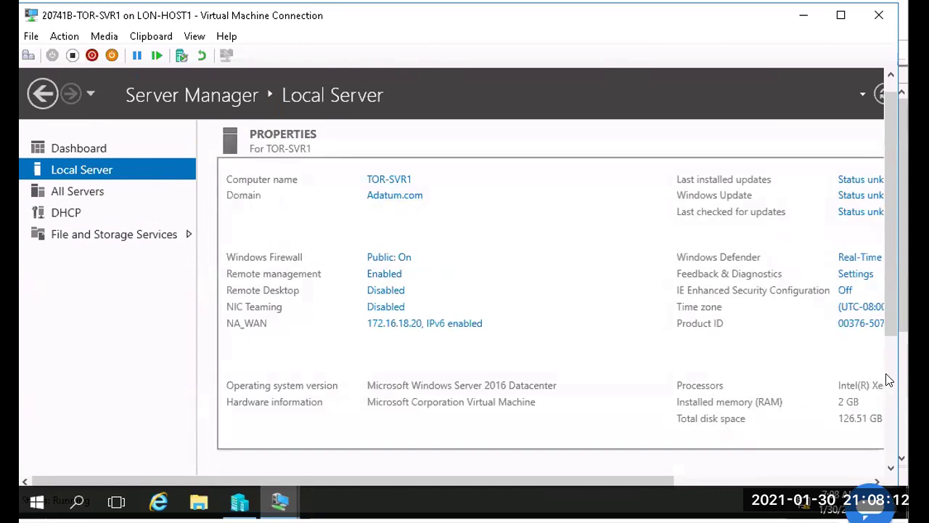
pyautogui.scroll(-3, 894, 354)
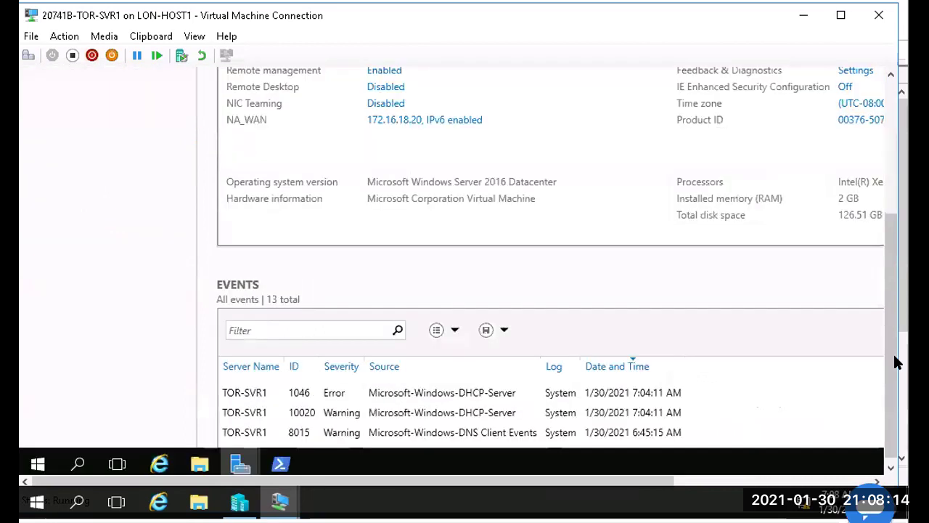
# Step: Bring the DHCP Post-Install wizard back to the front from the taskbar
pyautogui.moveTo(263, 456)
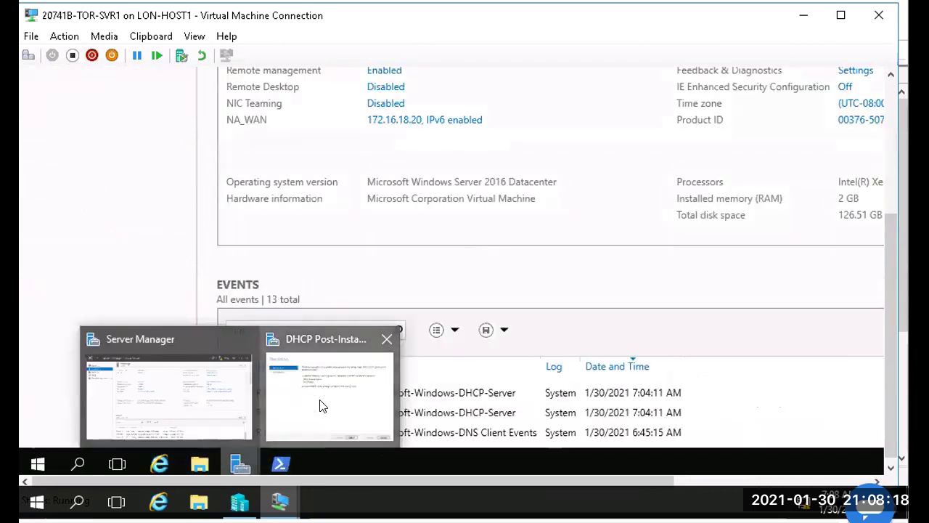
pyautogui.click(322, 405)
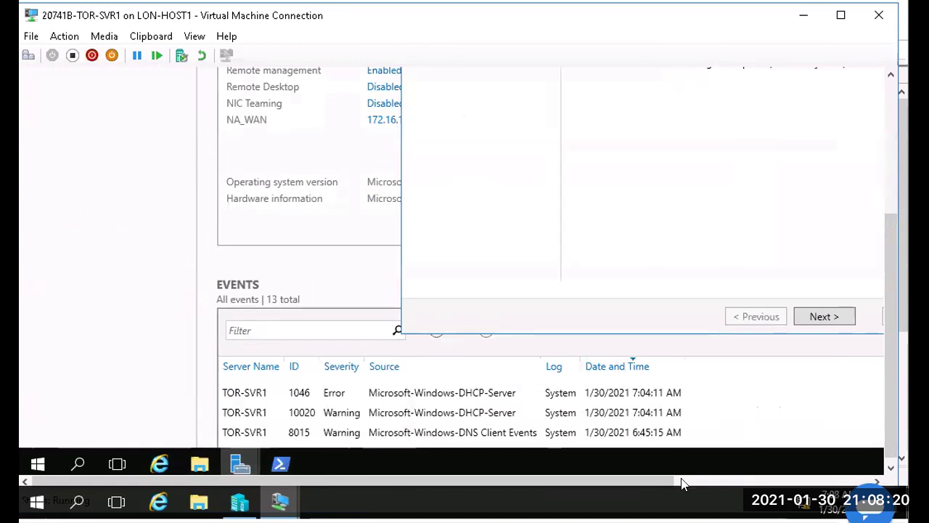
pyautogui.click(681, 477)
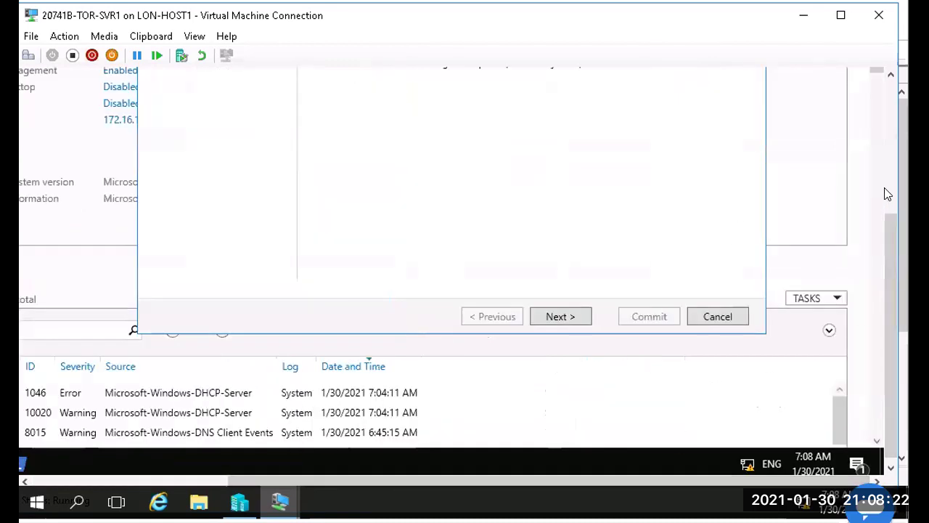
pyautogui.click(885, 200)
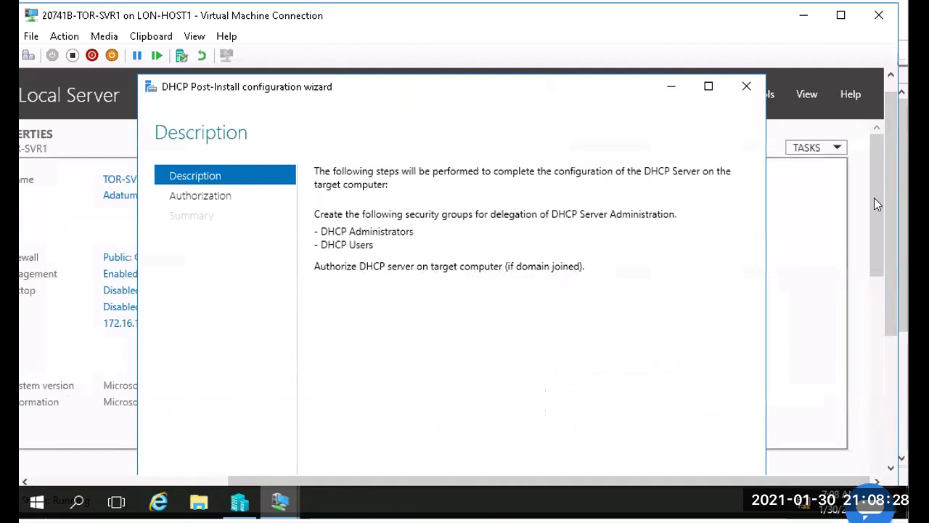
# Step: Go to Authorization, keep the current user's credentials, commit, and close the finished wizard
pyautogui.moveTo(883, 241); pyautogui.dragTo(875, 395)
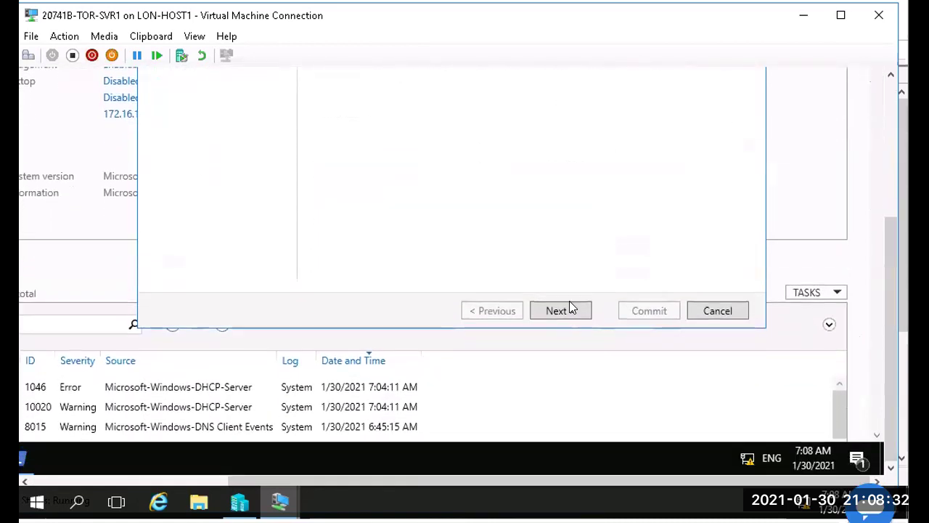
pyautogui.click(570, 306)
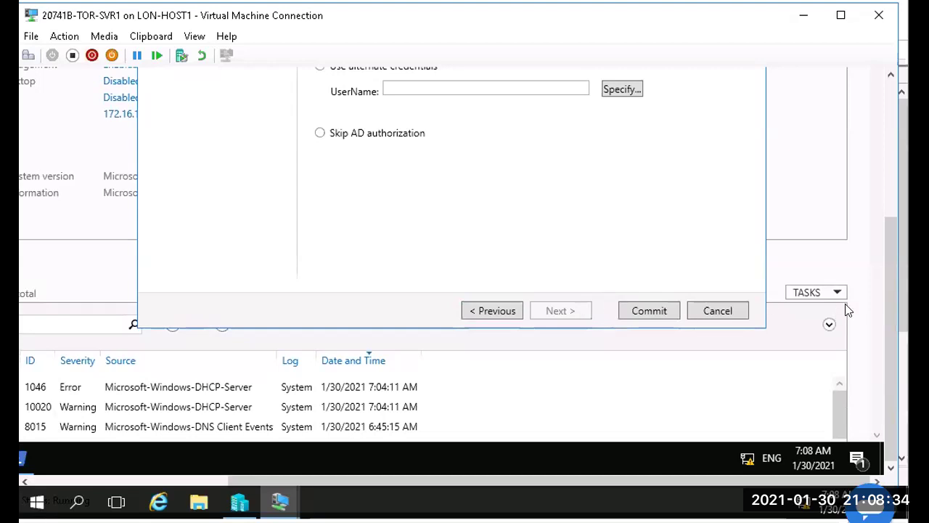
pyautogui.moveTo(887, 265); pyautogui.dragTo(893, 168)
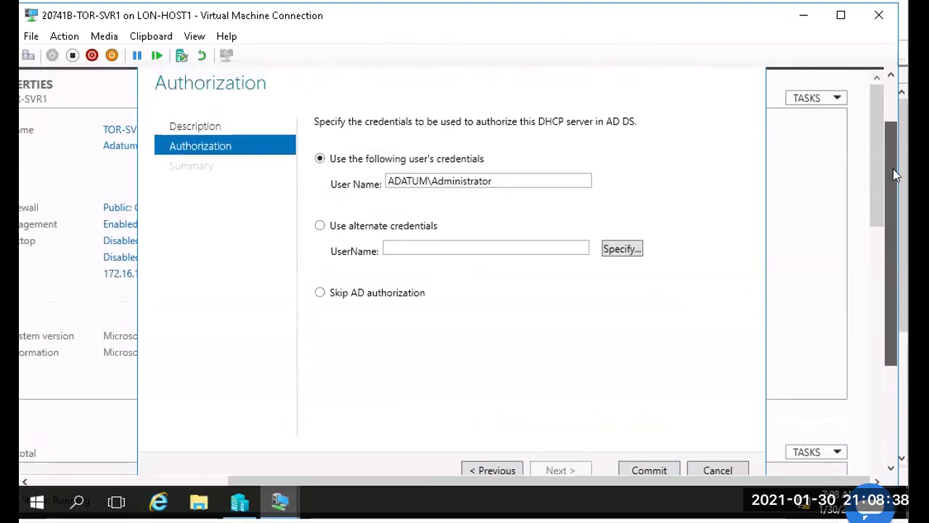
pyautogui.moveTo(893, 170); pyautogui.dragTo(893, 170)
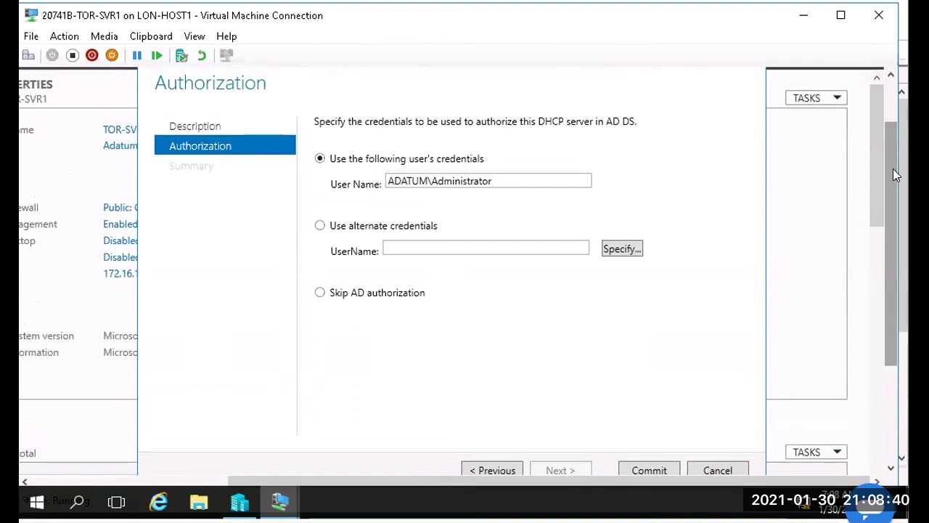
pyautogui.doubleClick(515, 179)
pyautogui.click(515, 180)
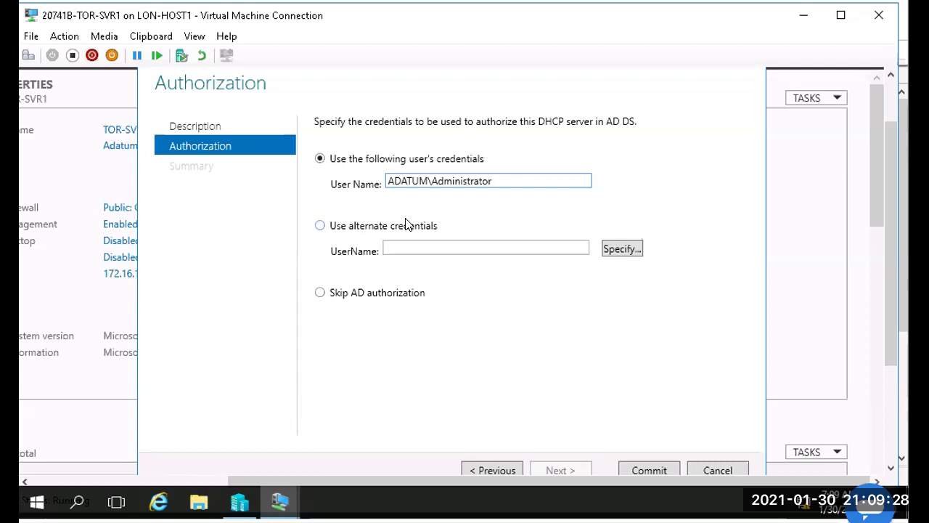
pyautogui.click(645, 469)
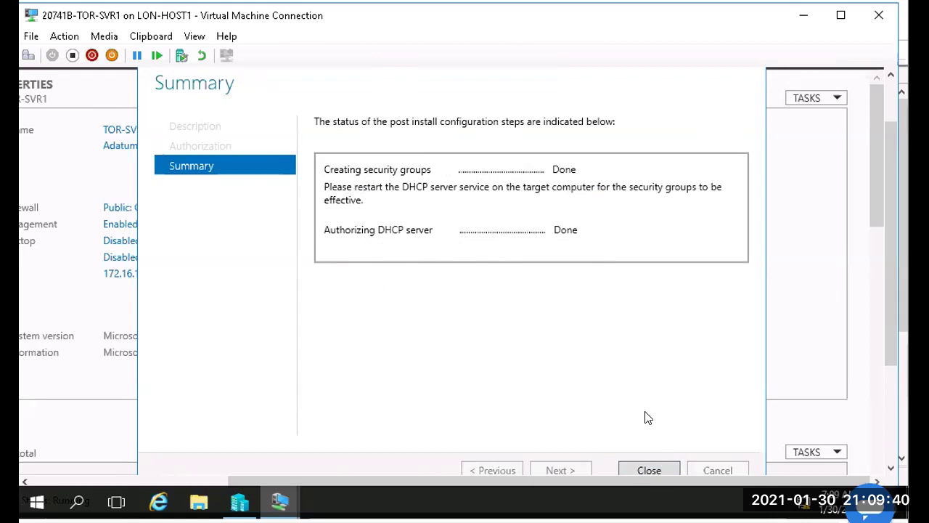
pyautogui.click(648, 470)
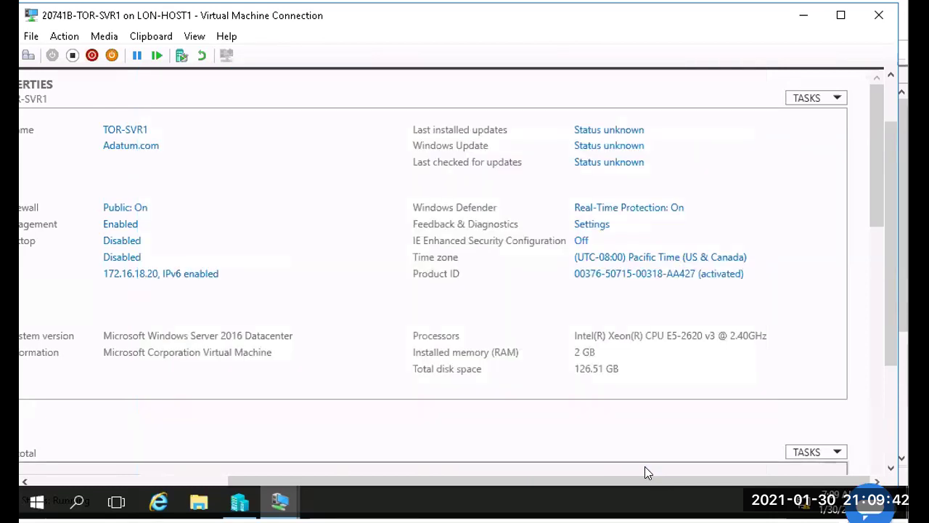
# Step: Launch Computer Management from Server Manager's Tools menu
pyautogui.click(894, 100)
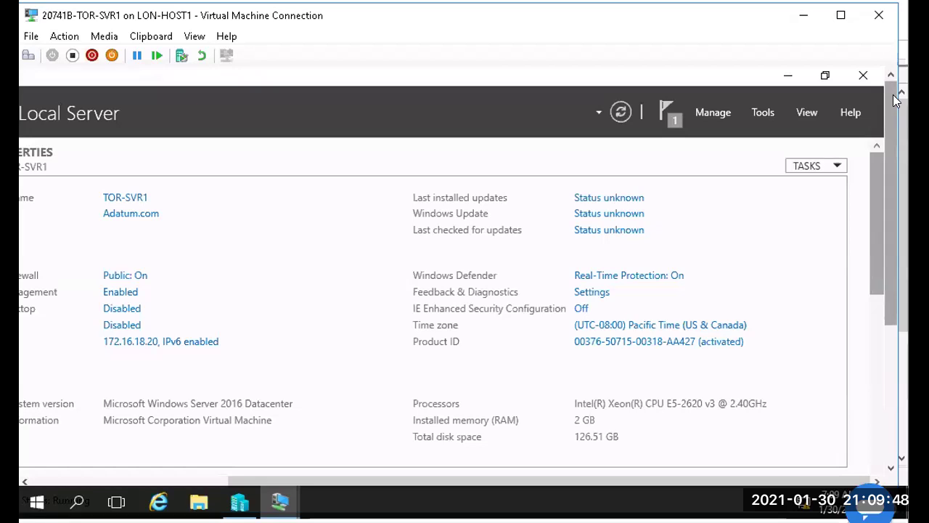
pyautogui.click(762, 113)
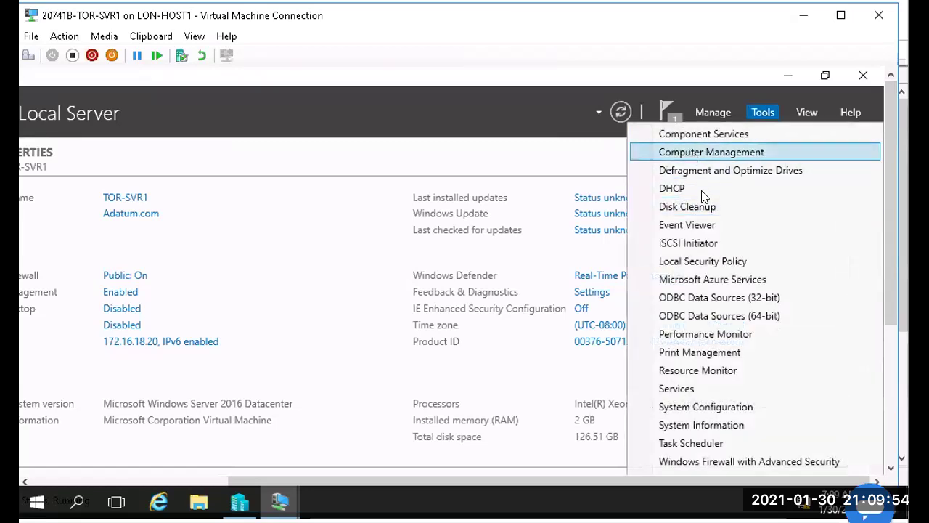
pyautogui.click(699, 153)
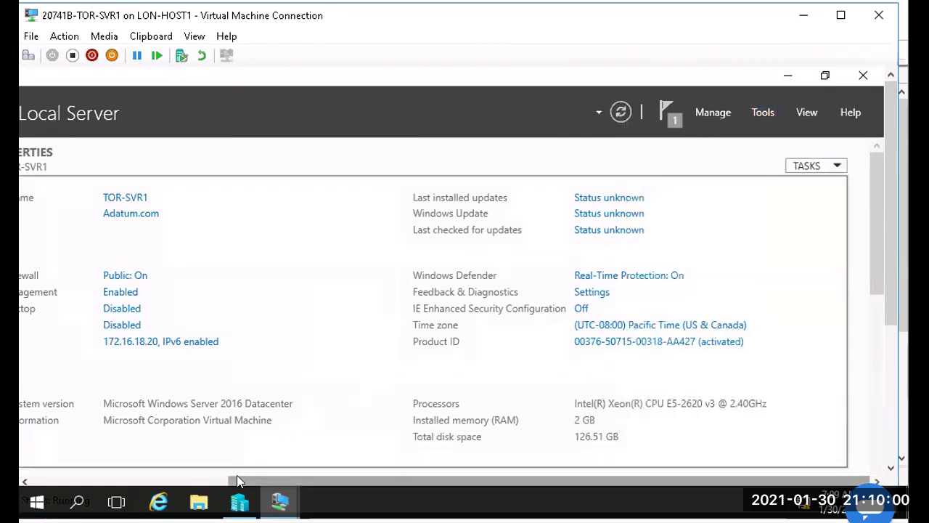
# Step: Open Local Users and Groups > Groups, widen the Name column and refresh the list
pyautogui.click(203, 479)
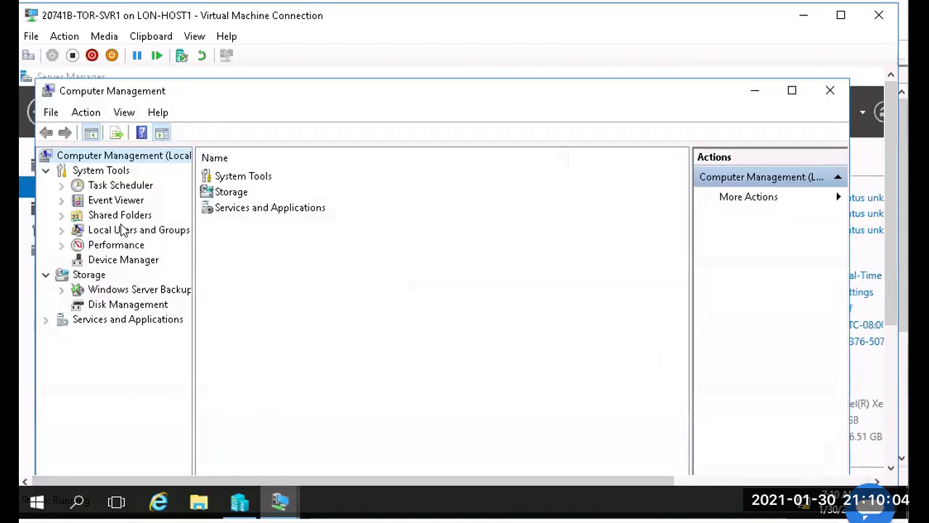
pyautogui.doubleClick(121, 229)
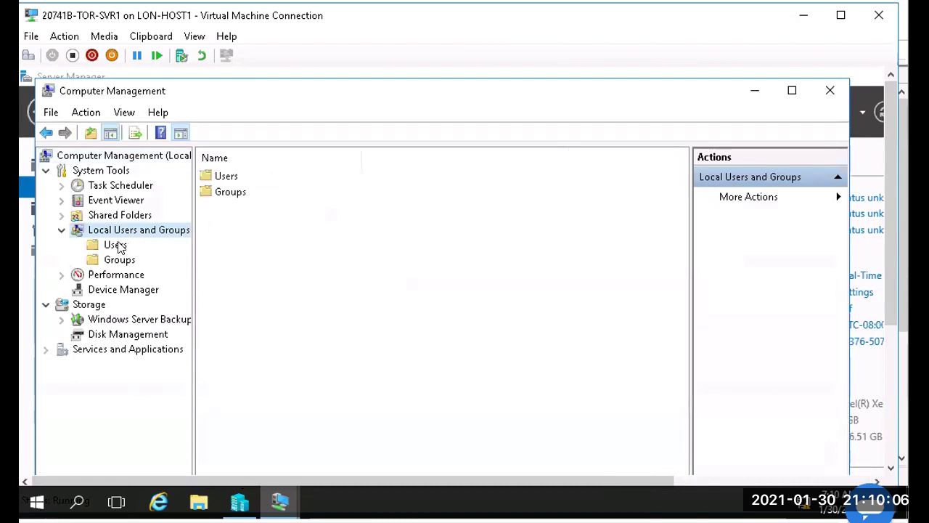
pyautogui.click(117, 246)
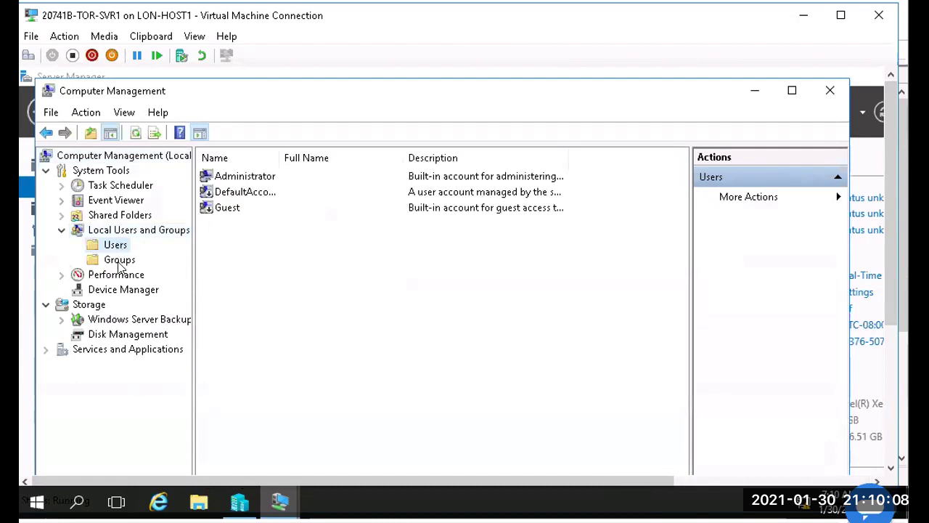
pyautogui.click(119, 260)
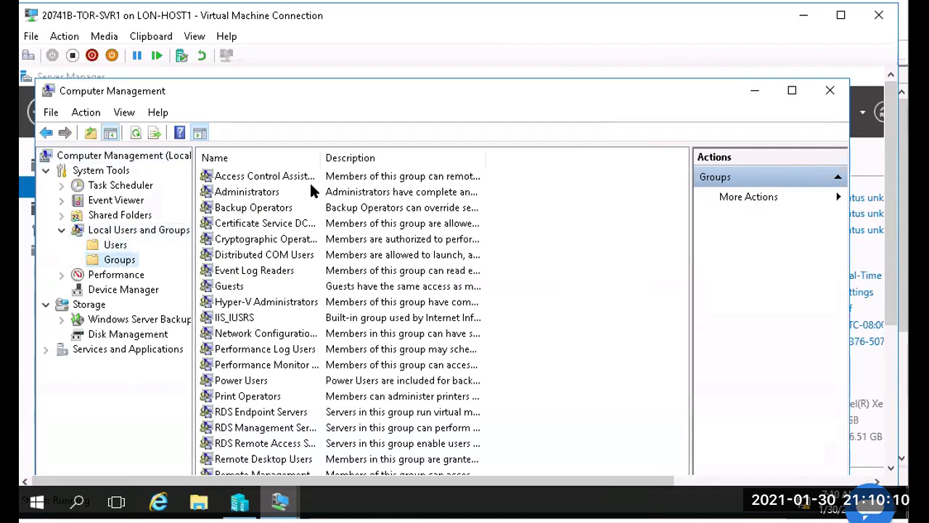
pyautogui.doubleClick(319, 155)
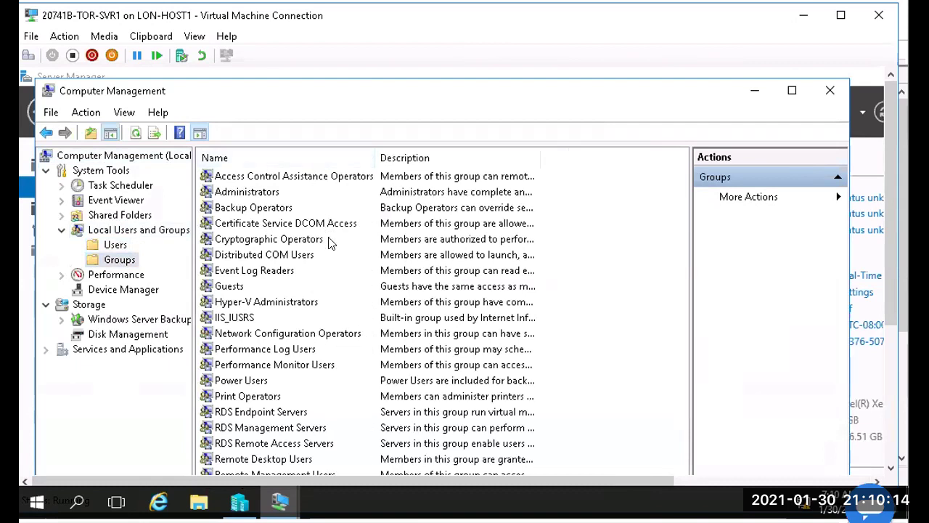
pyautogui.rightClick(116, 261)
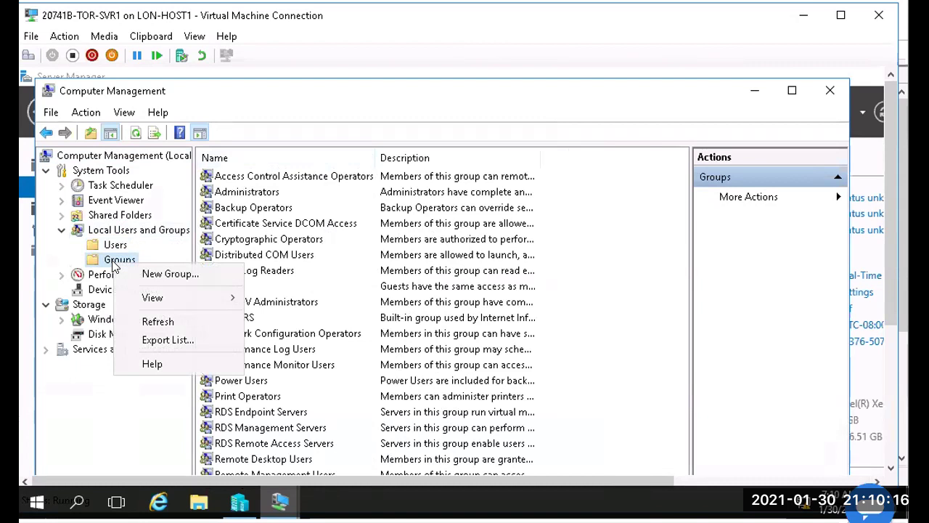
pyautogui.click(165, 322)
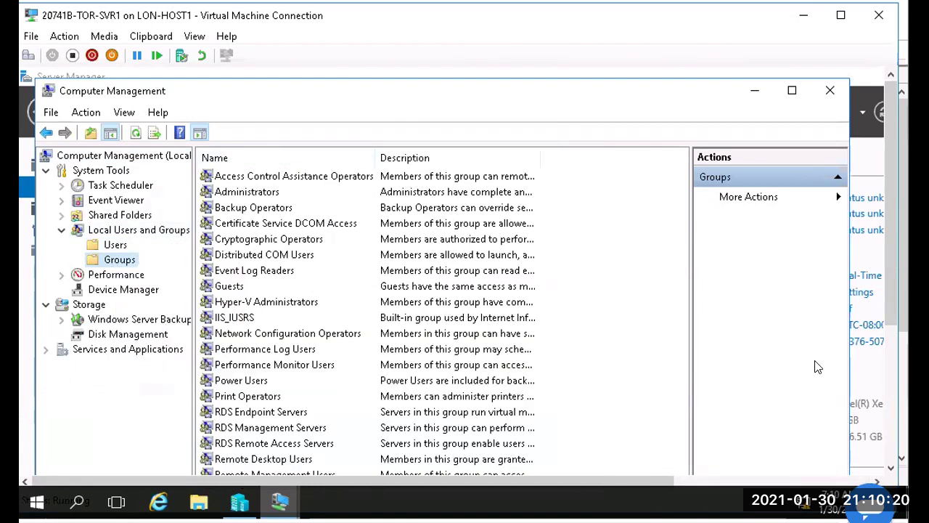
# Step: Sort groups by name, widen Description, and select DHCP Administrators and DHCP Users
pyautogui.moveTo(885, 327); pyautogui.dragTo(307, 388)
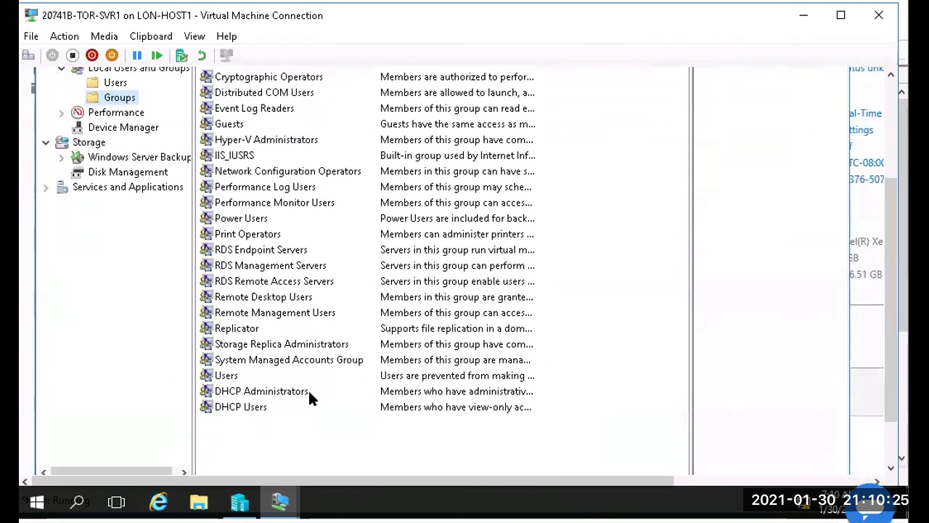
pyautogui.click(267, 395)
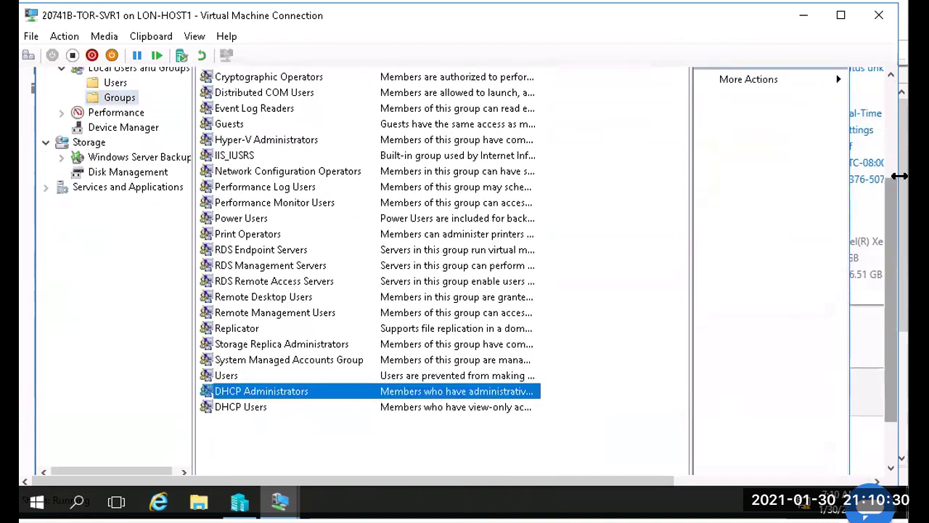
pyautogui.click(893, 118)
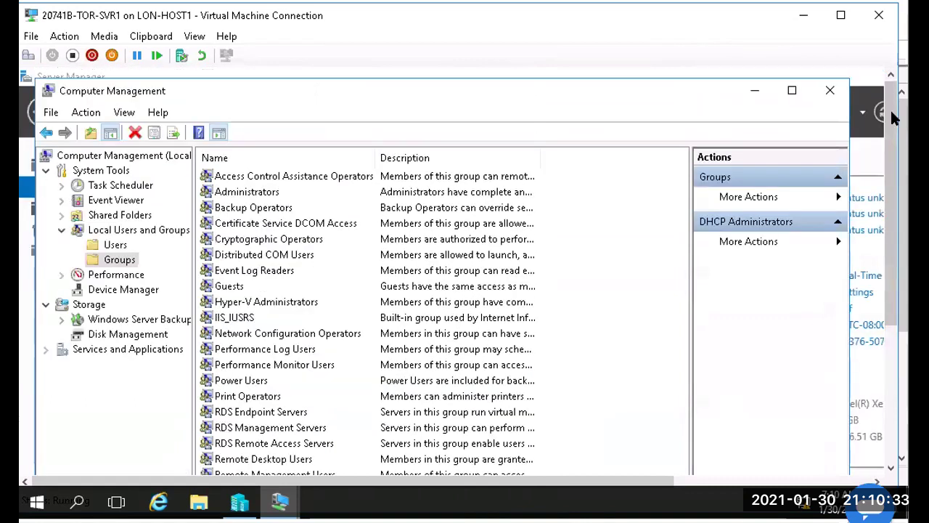
pyautogui.click(341, 164)
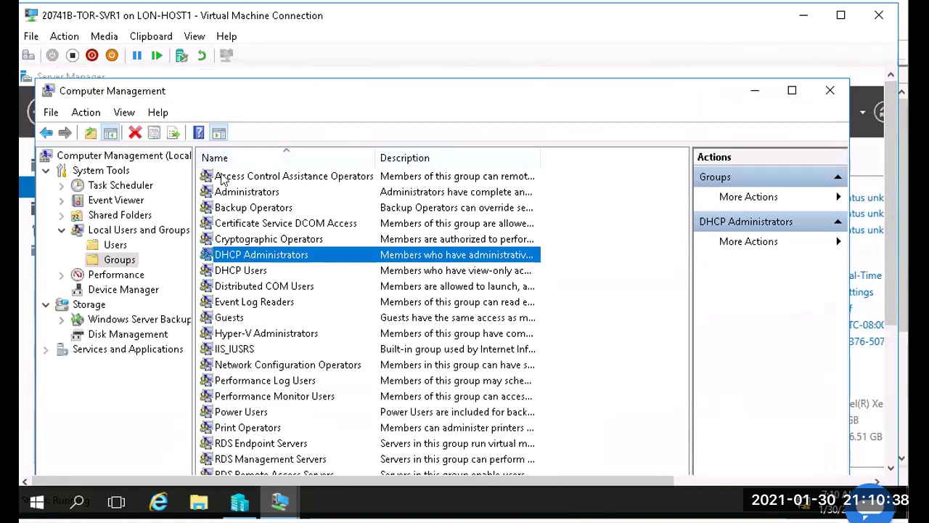
pyautogui.click(219, 133)
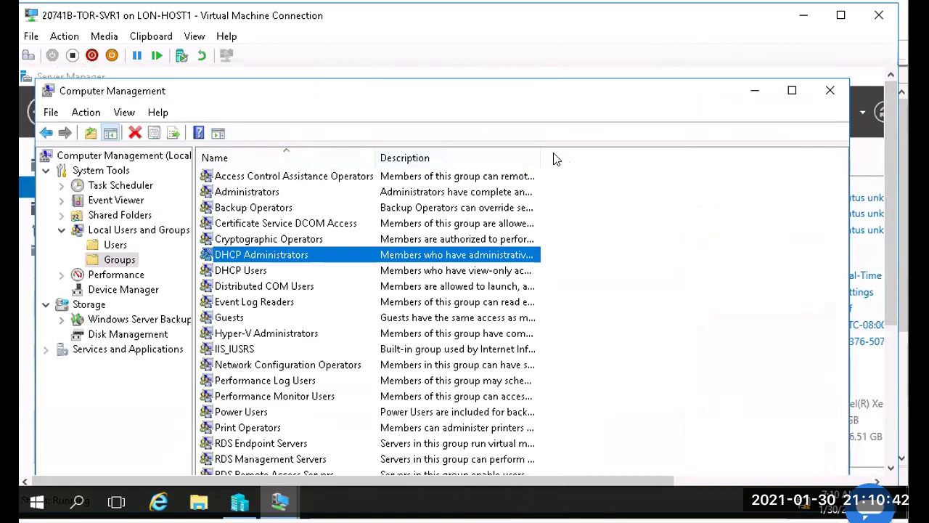
pyautogui.moveTo(535, 153); pyautogui.dragTo(782, 160)
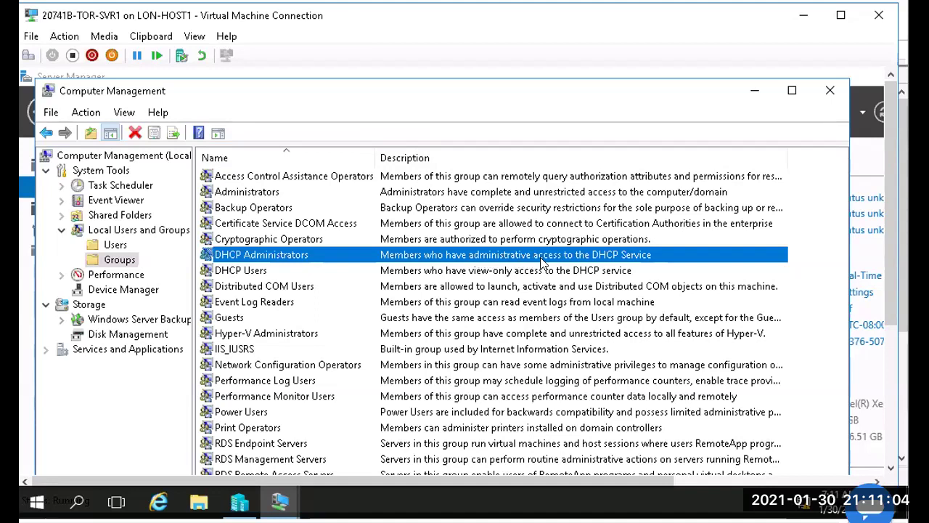
pyautogui.click(262, 271)
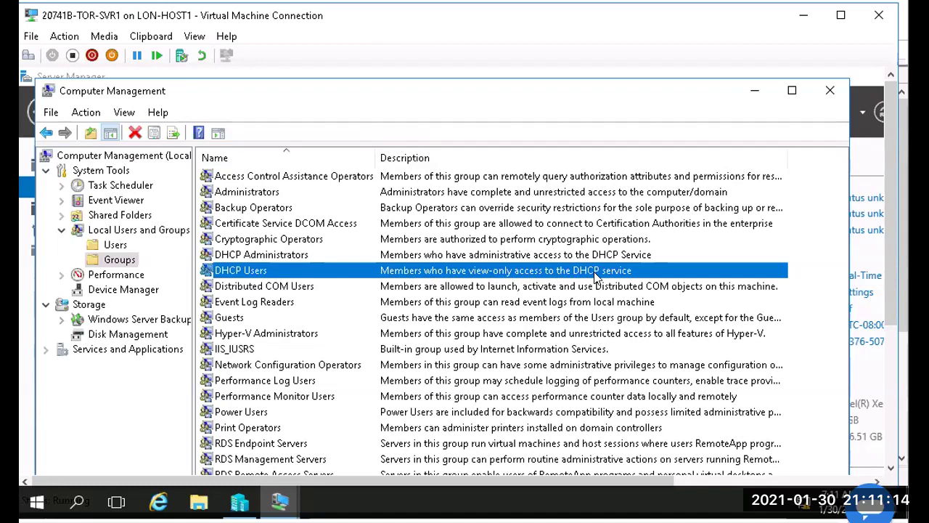
# Step: Close Computer Management and launch the DHCP console from Tools, centring its window
pyautogui.click(832, 89)
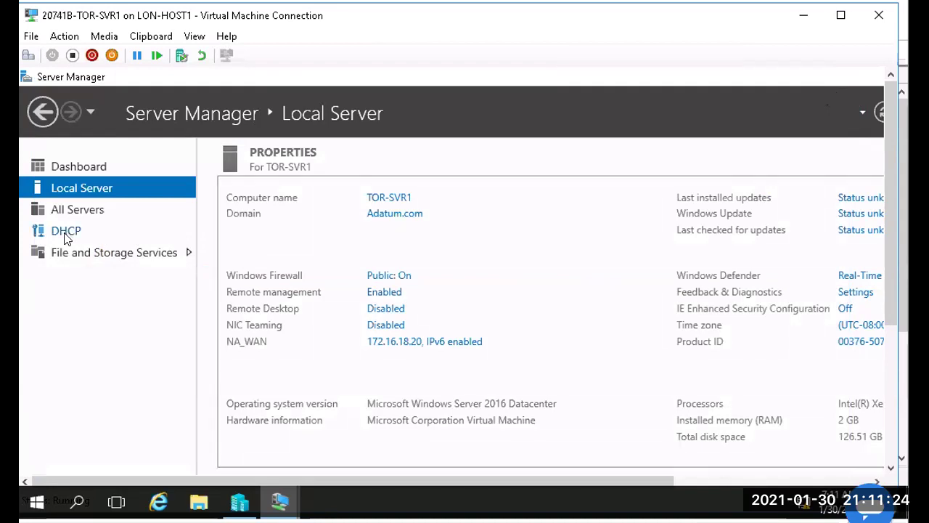
pyautogui.click(686, 482)
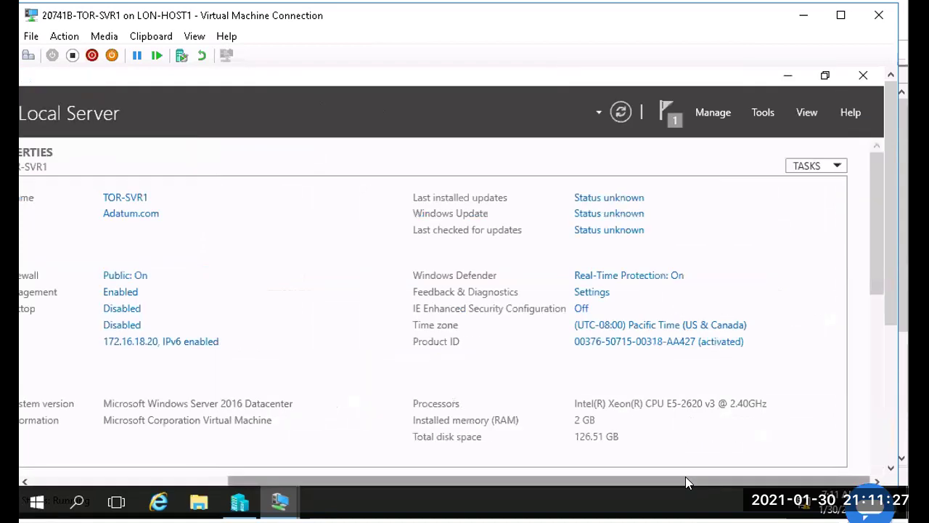
pyautogui.click(762, 113)
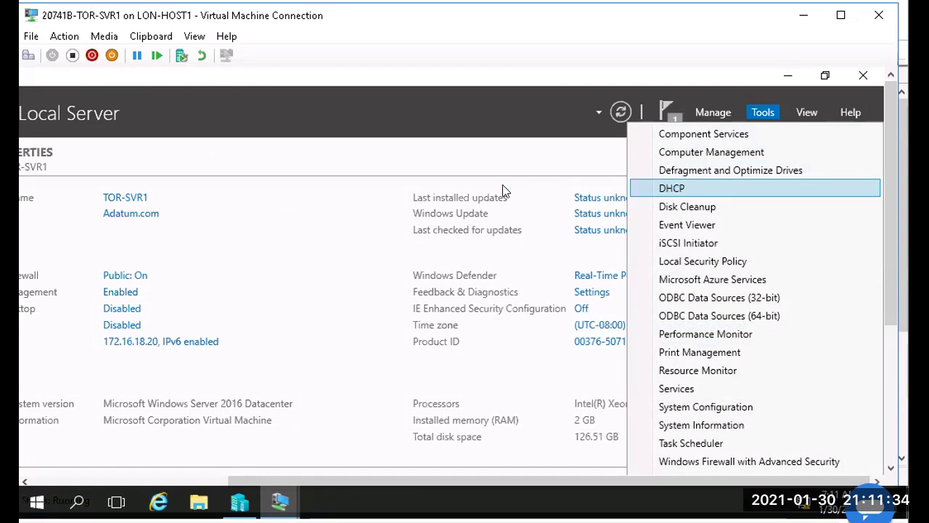
pyautogui.click(669, 187)
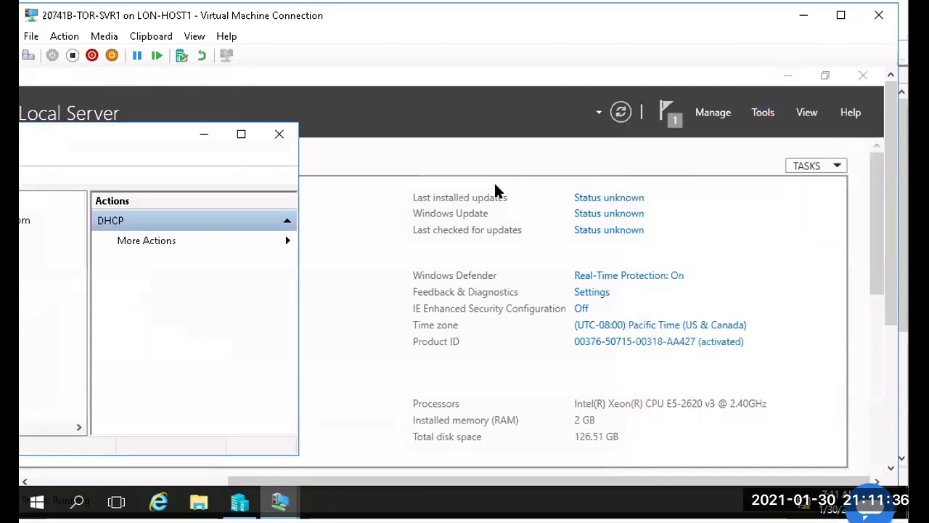
pyautogui.moveTo(157, 141); pyautogui.dragTo(595, 108)
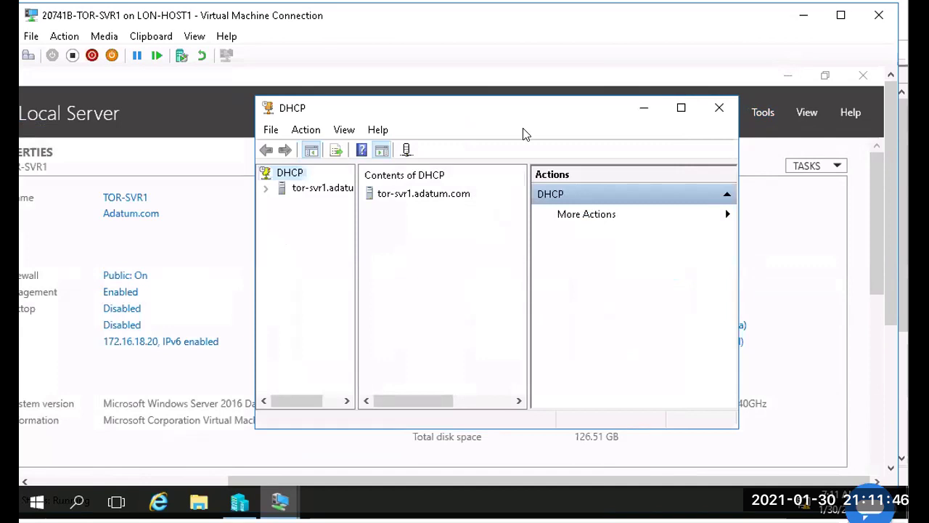
# Step: Expand tor-svr1.adatum.com > IPv4, view Server Options, Policies and Filters, then select IPv4
pyautogui.click(383, 151)
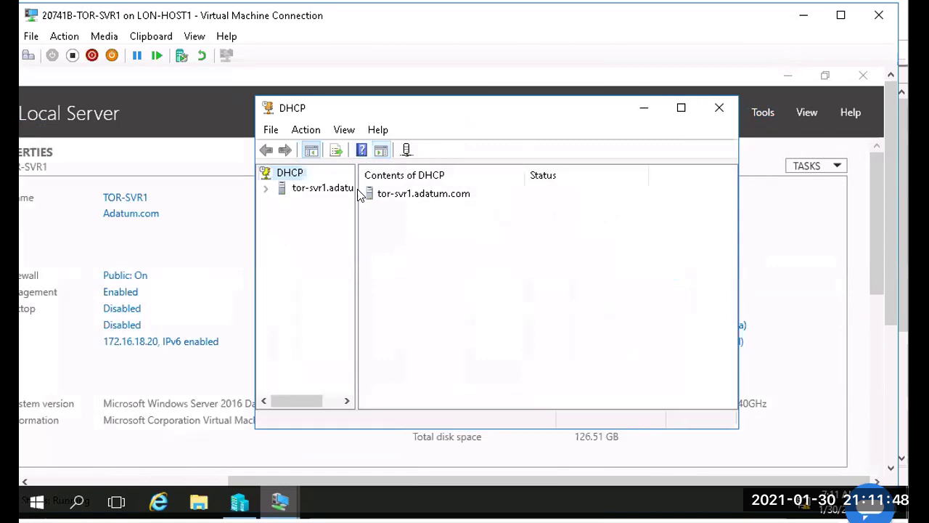
pyautogui.moveTo(355, 188); pyautogui.dragTo(411, 190)
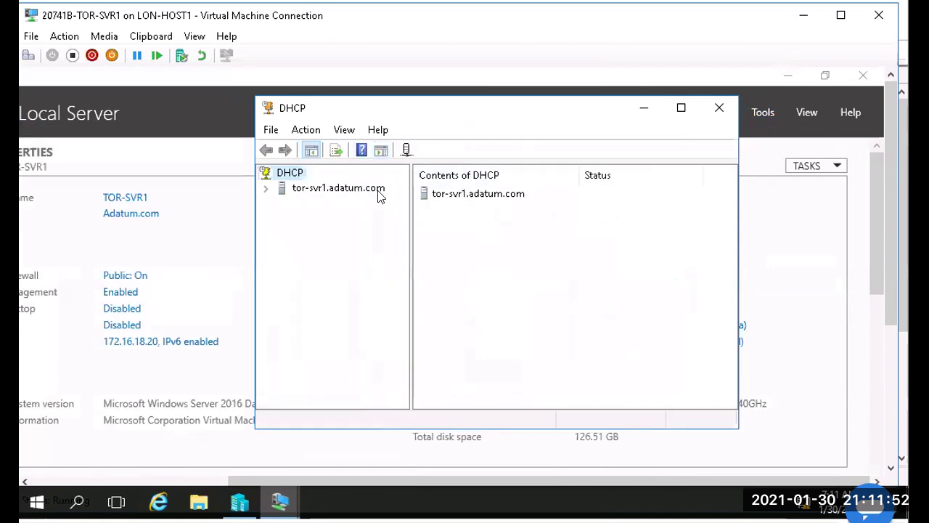
pyautogui.click(265, 189)
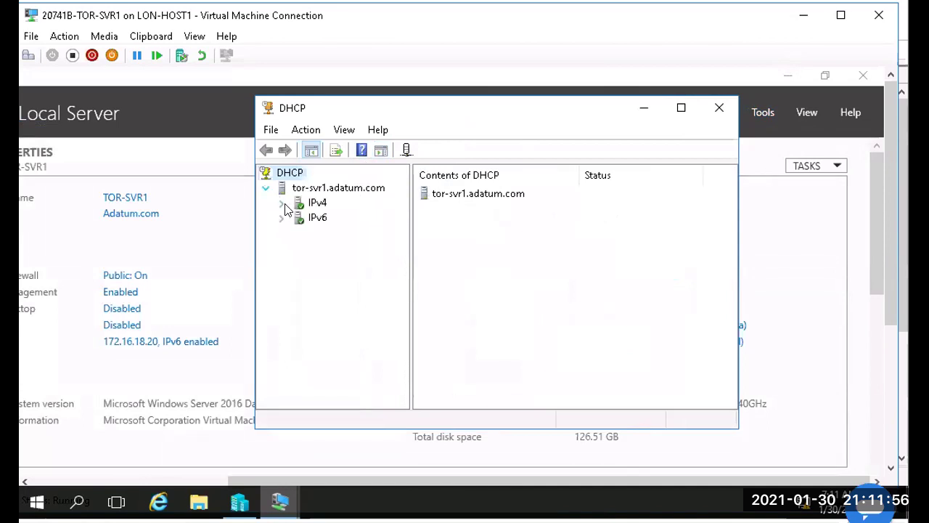
pyautogui.click(281, 203)
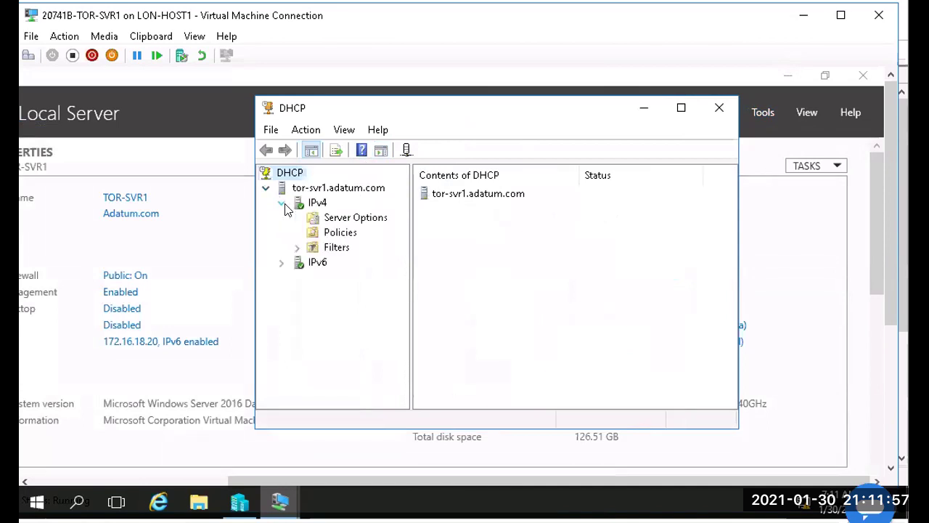
pyautogui.click(332, 222)
pyautogui.click(330, 233)
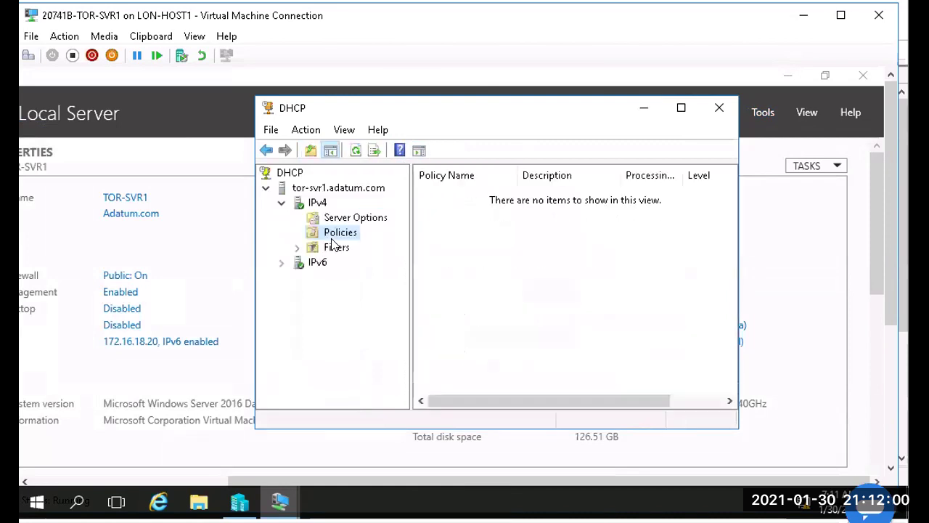
pyautogui.doubleClick(333, 249)
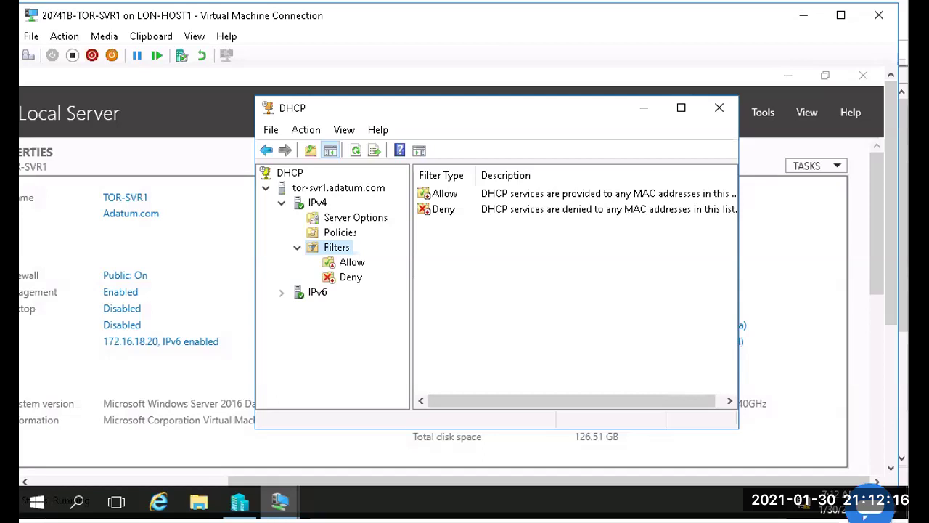
pyautogui.click(316, 204)
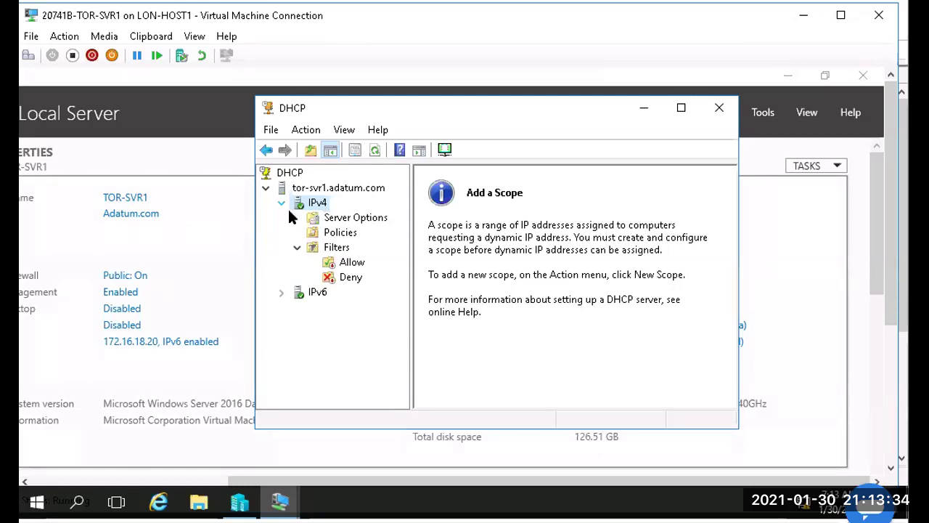
# Step: Start the New Scope Wizard on IPv4 and enter the scope name Houston-wired1
pyautogui.rightClick(317, 209)
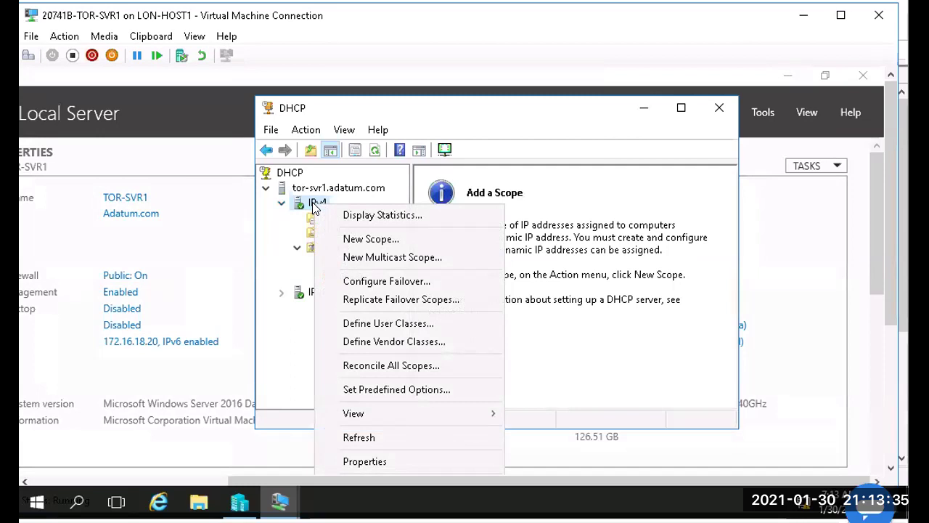
pyautogui.click(376, 238)
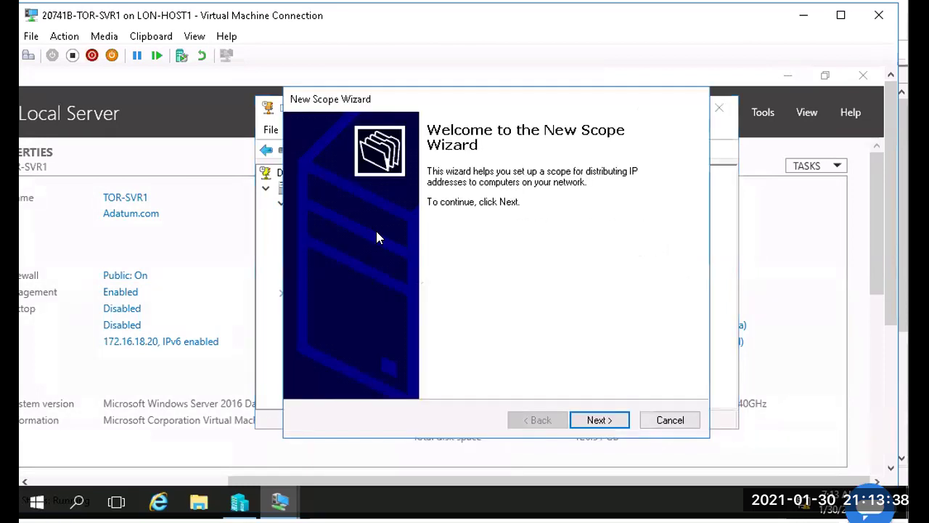
pyautogui.click(597, 421)
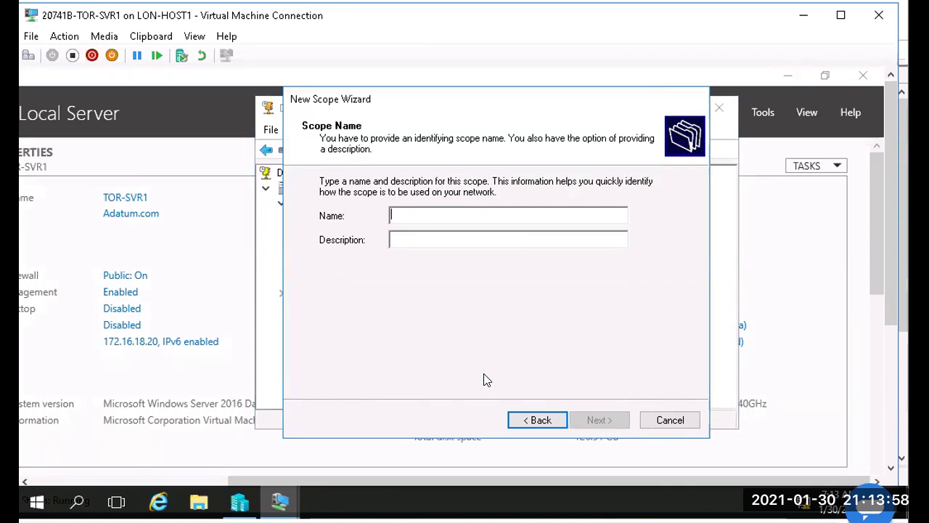
pyautogui.write('Hour')
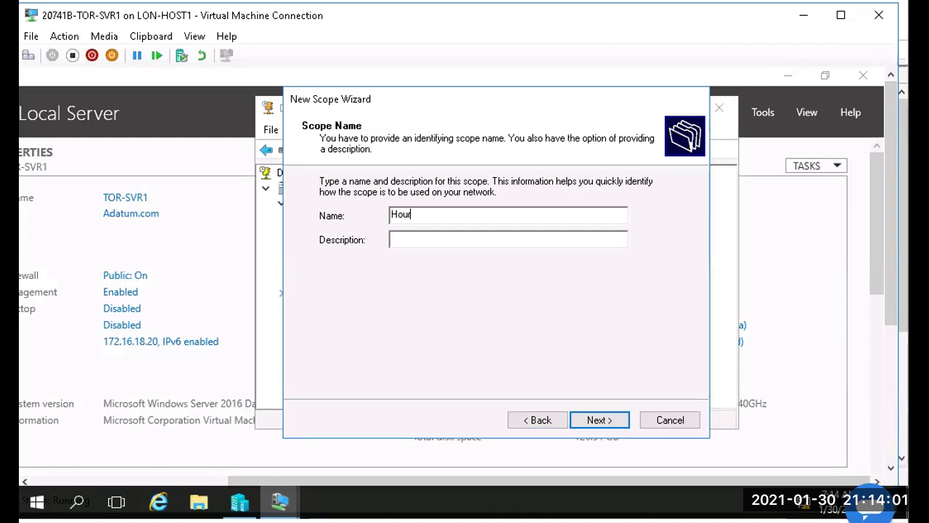
pyautogui.press('BackSpace')
pyautogui.write('ston-')
pyautogui.write('wired1')
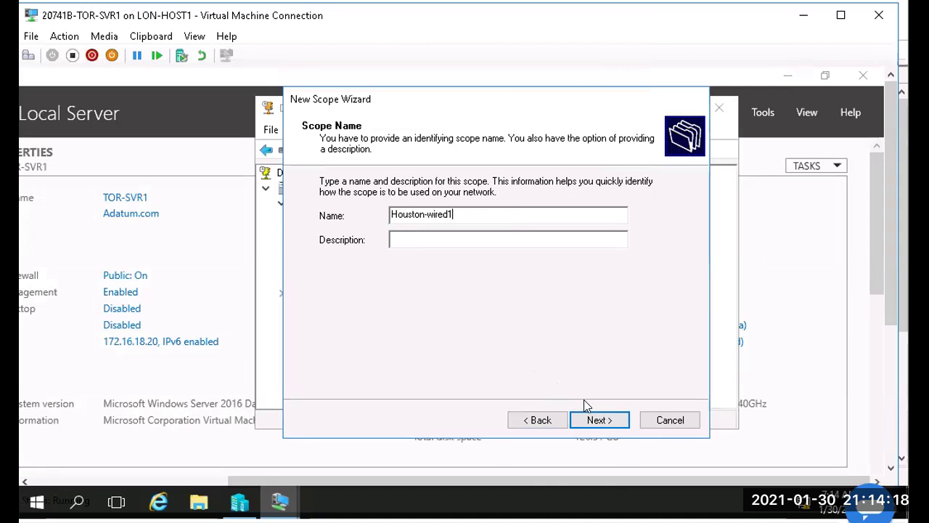
# Step: Enter start address 172.16.30.2, end address 172.16.30.254 and subnet mask 255.255.255.0 for the new scope
pyautogui.click(596, 420)
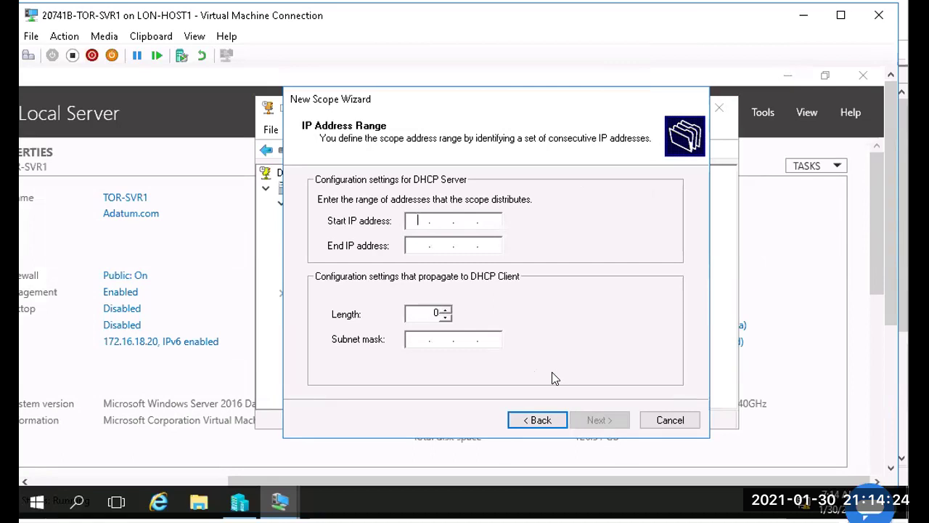
pyautogui.write('172.16.30.2')
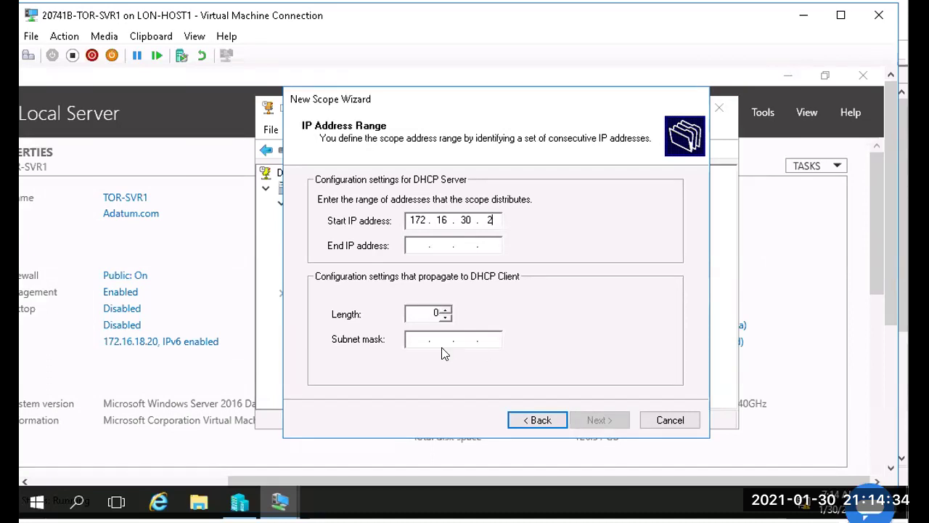
pyautogui.press('Tab')
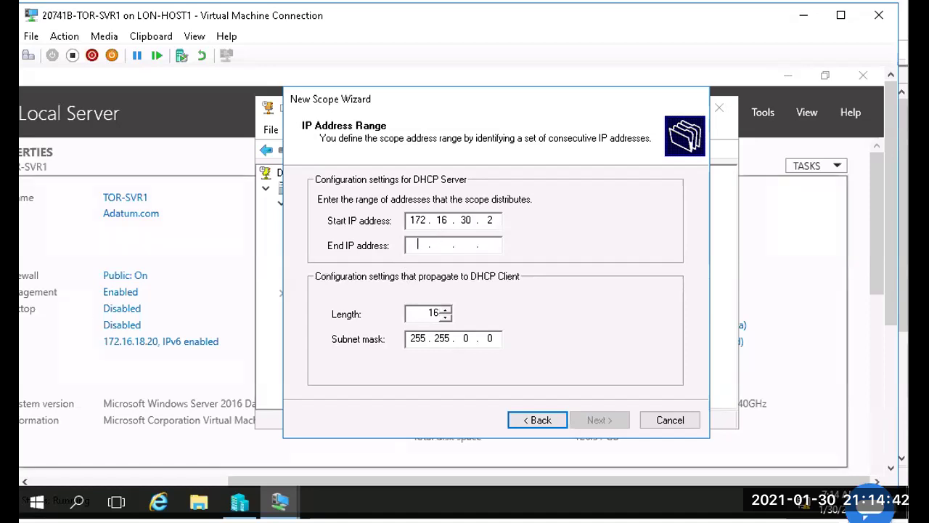
pyautogui.moveTo(462, 338); pyautogui.dragTo(489, 336)
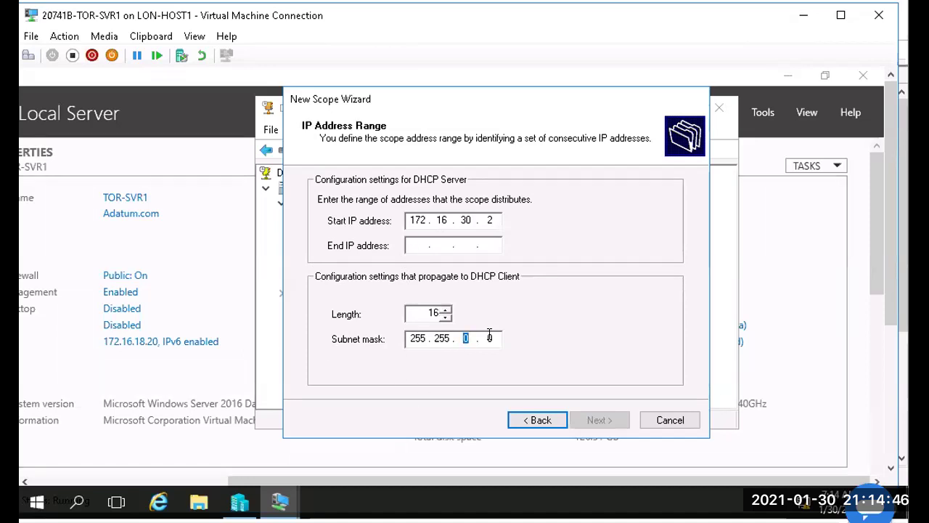
pyautogui.write('255.')
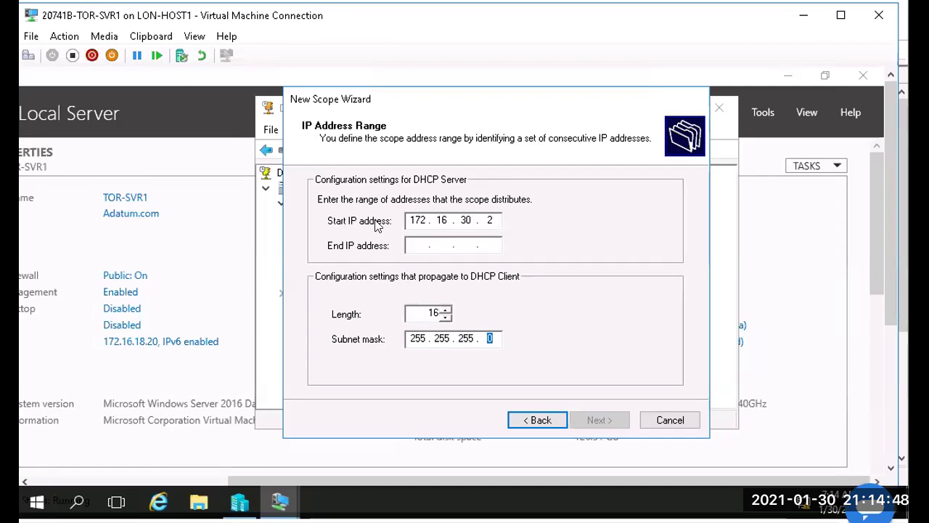
pyautogui.click(407, 244)
pyautogui.write('172.16.3')
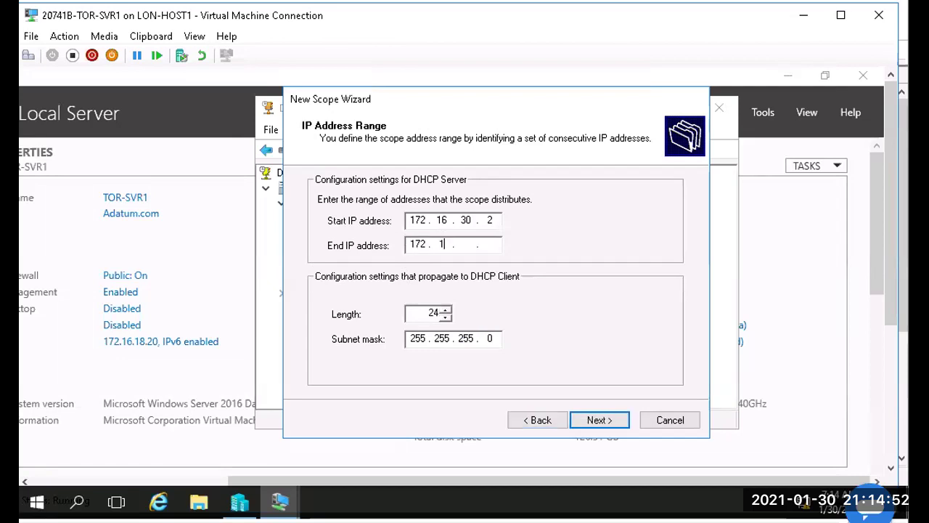
pyautogui.write('0.254')
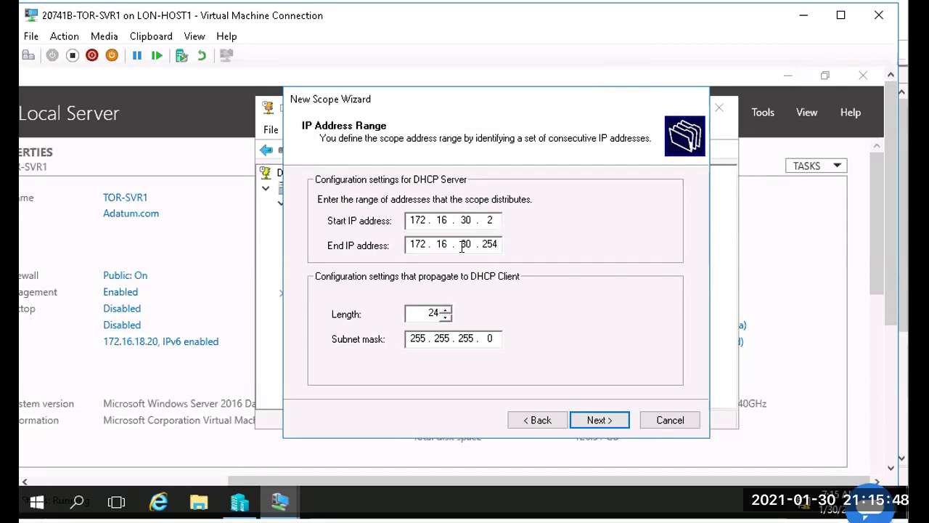
# Step: Enter an exclusion range ending at 172.16.30.10 and dismiss the resulting out-of-range error
pyautogui.click(615, 420)
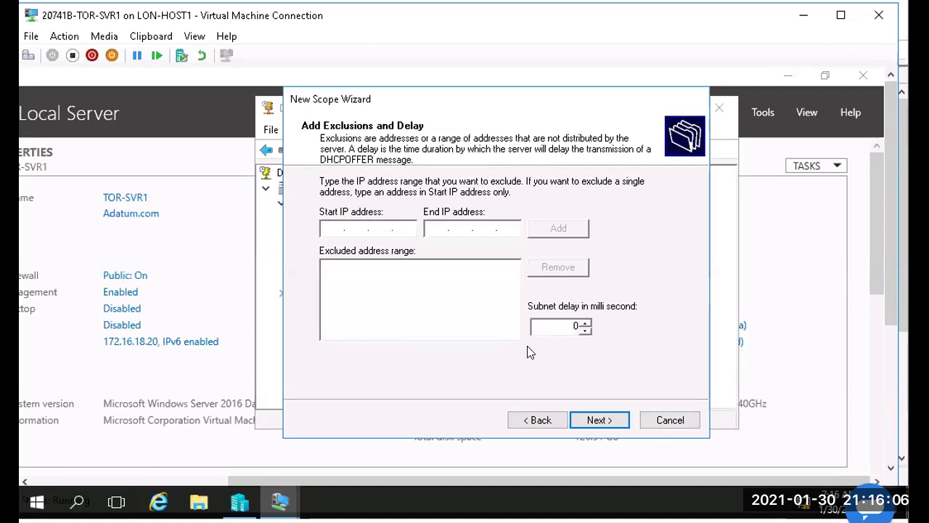
pyautogui.write('72.16.')
pyautogui.write('30 . 1')
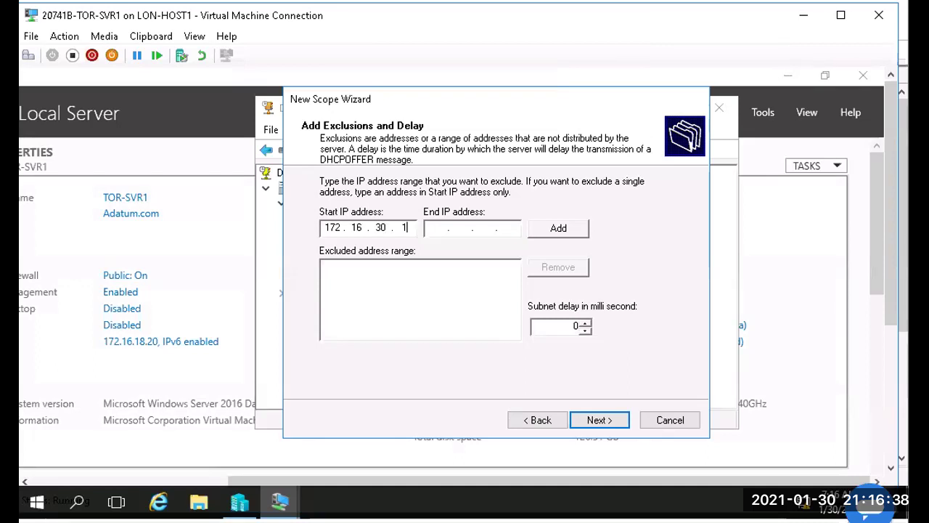
pyautogui.click(428, 227)
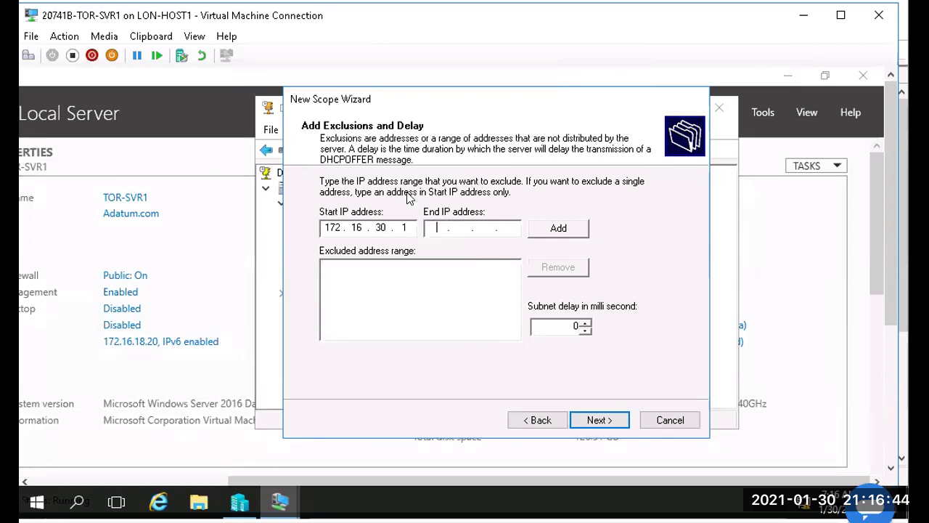
pyautogui.write('172 . 16 . 30 . ')
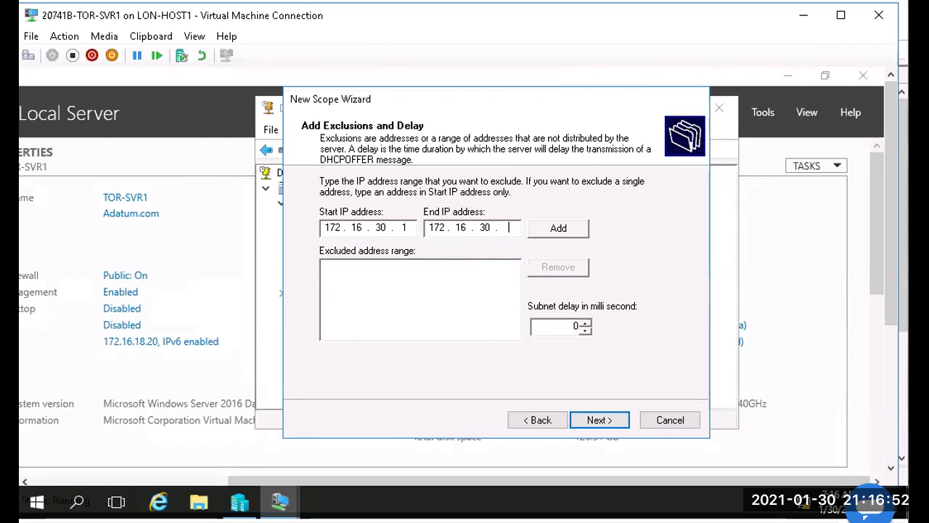
pyautogui.write('10')
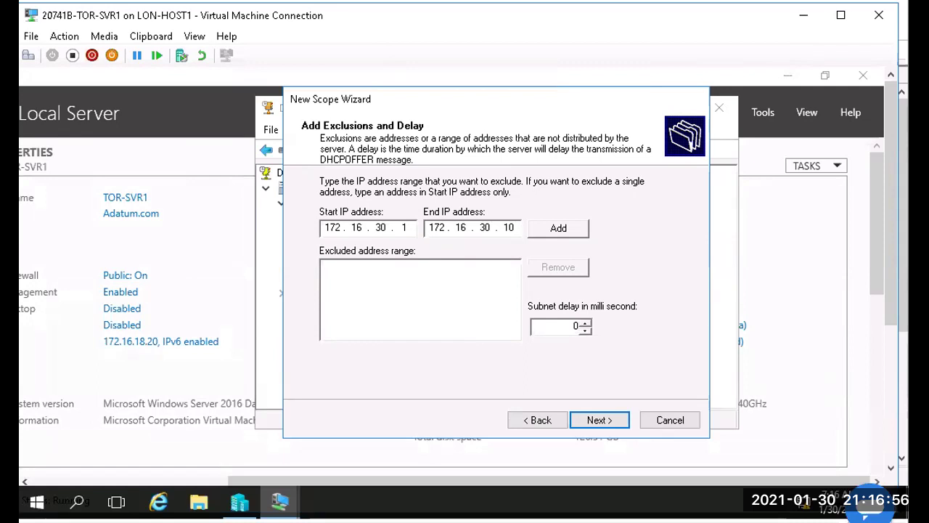
pyautogui.click(564, 227)
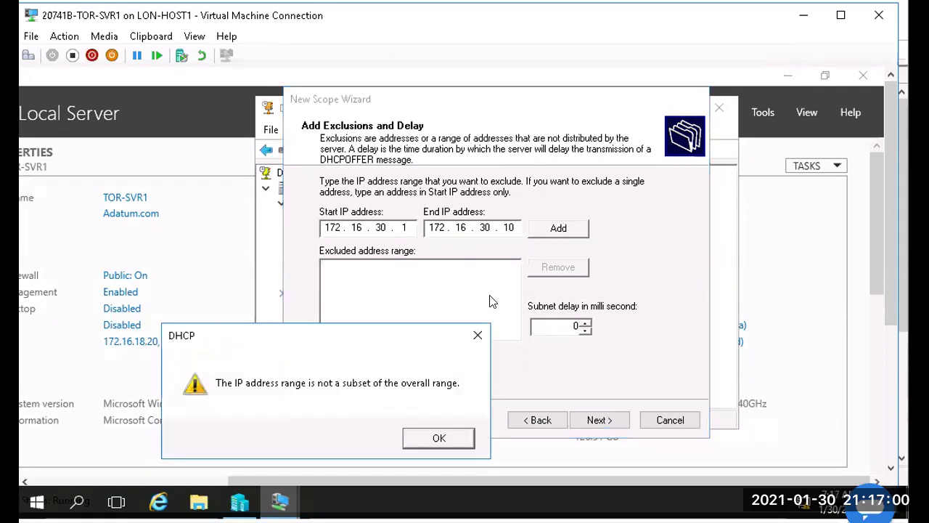
pyautogui.click(439, 438)
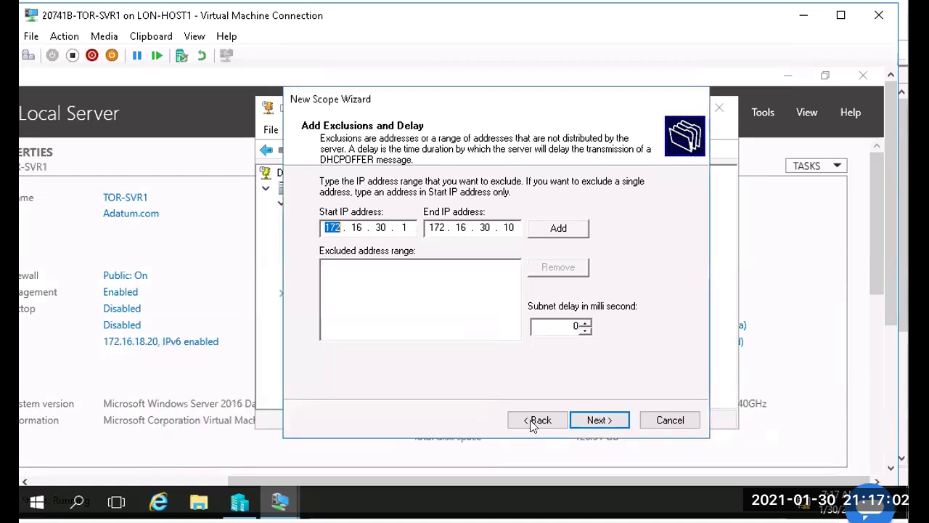
# Step: Recheck the address range, correct the exclusion start to 172.16.30.2, and add the exclusion
pyautogui.click(538, 420)
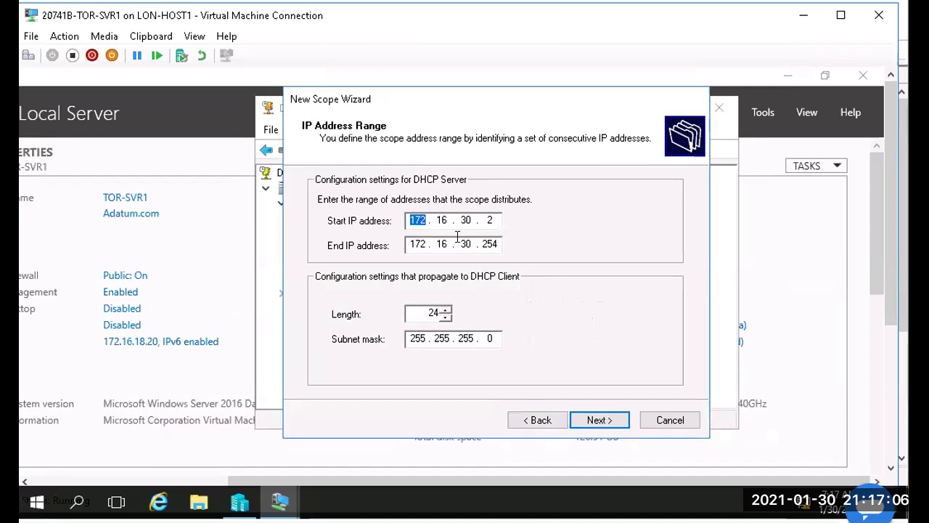
pyautogui.click(598, 421)
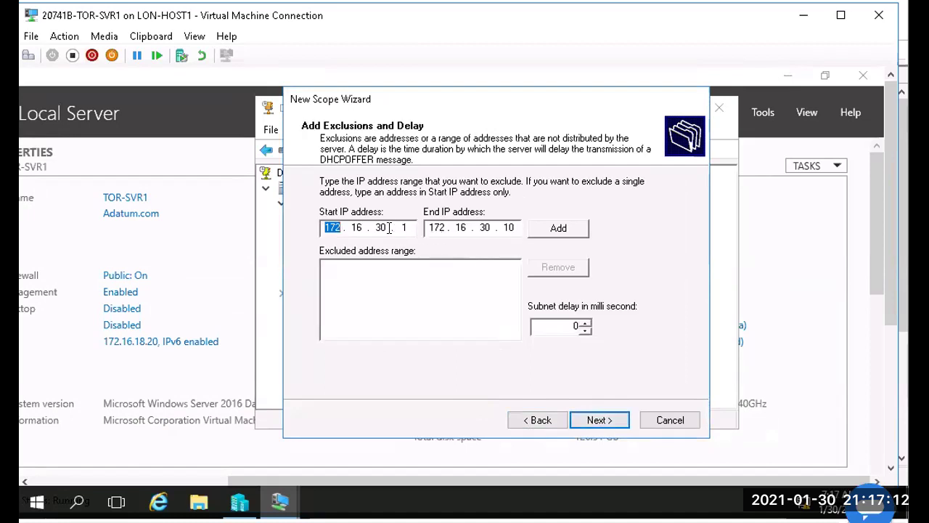
pyautogui.doubleClick(407, 227)
pyautogui.write('2')
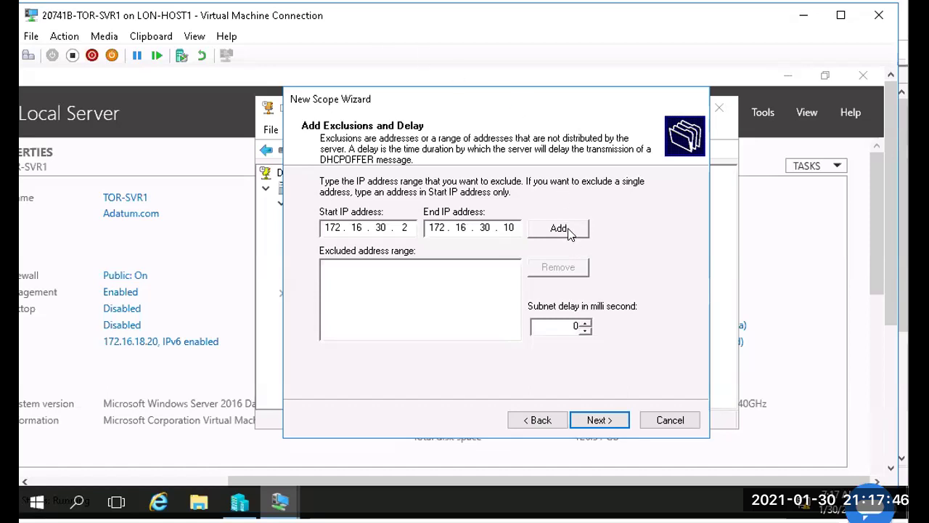
pyautogui.click(570, 232)
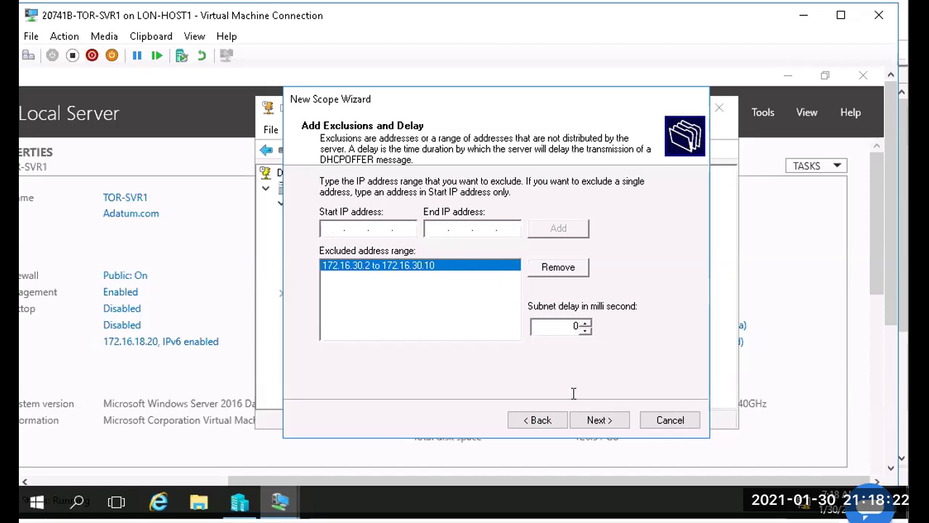
pyautogui.click(601, 421)
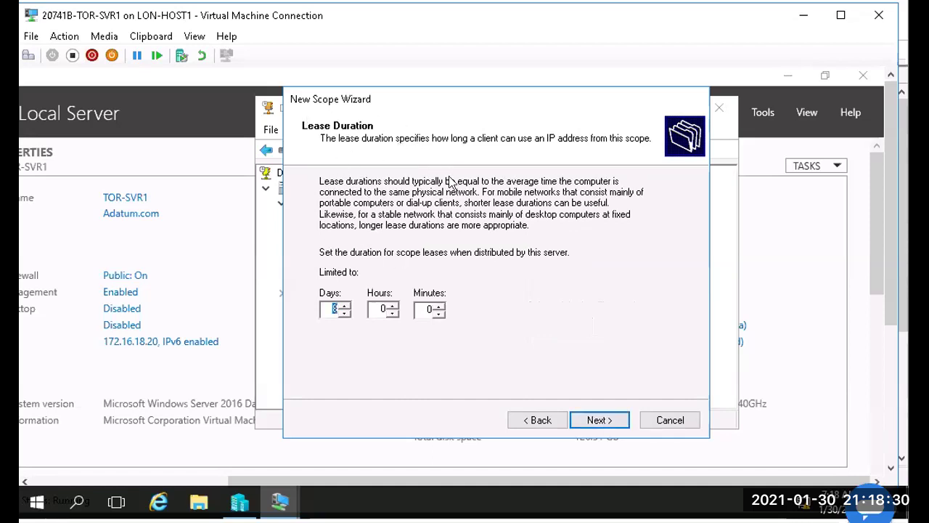
# Step: Leave the lease duration at 8 days and proceed to the DHCP options choice
pyautogui.click(335, 309)
pyautogui.doubleClick(335, 309)
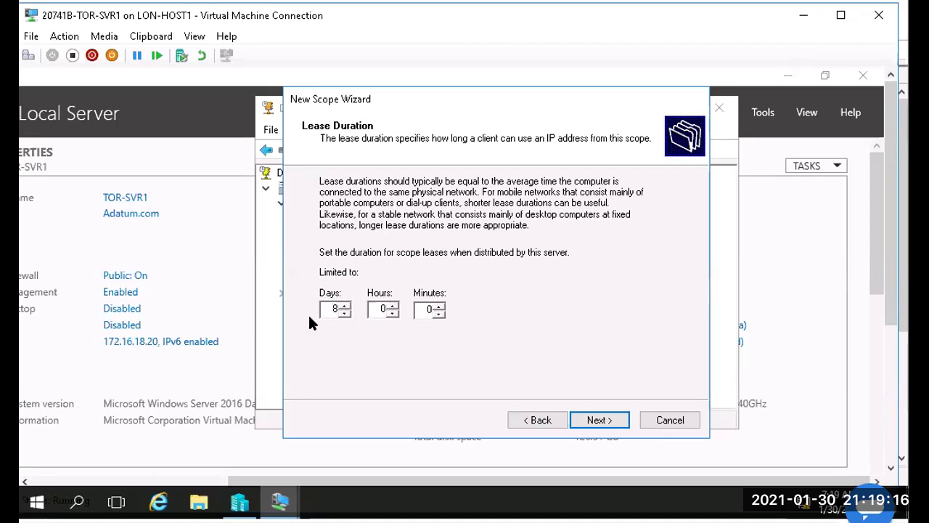
pyautogui.click(602, 420)
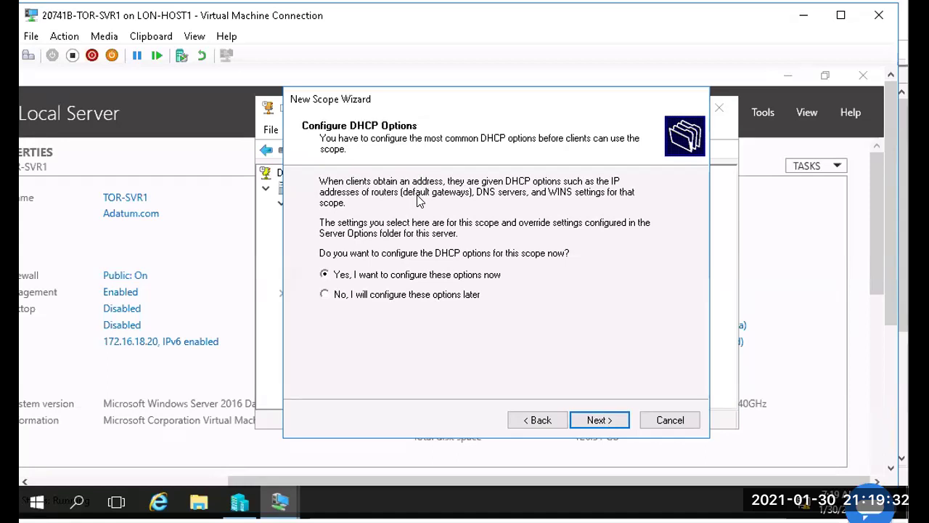
# Step: Add 172.16.30.1 as the scope's router (default gateway) address
pyautogui.click(599, 412)
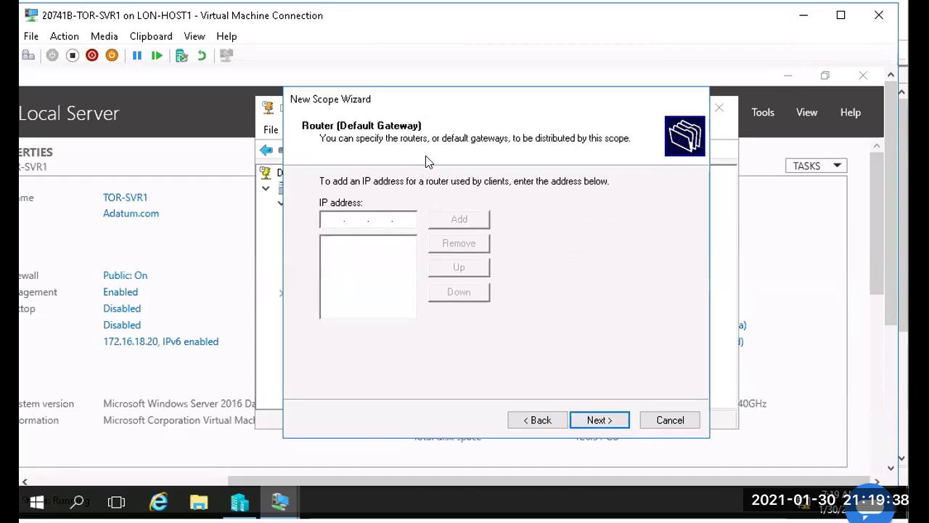
pyautogui.write('172 . 16 . ')
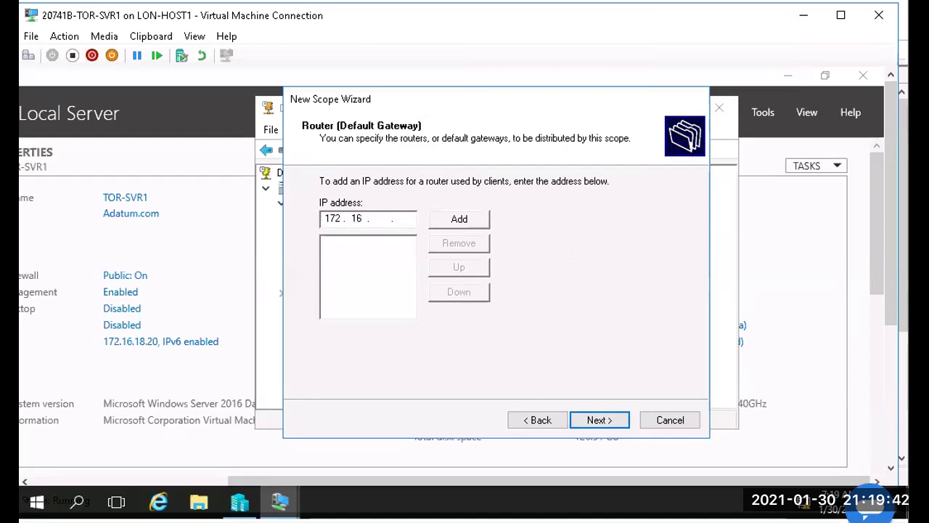
pyautogui.write('30 .')
pyautogui.click(460, 218)
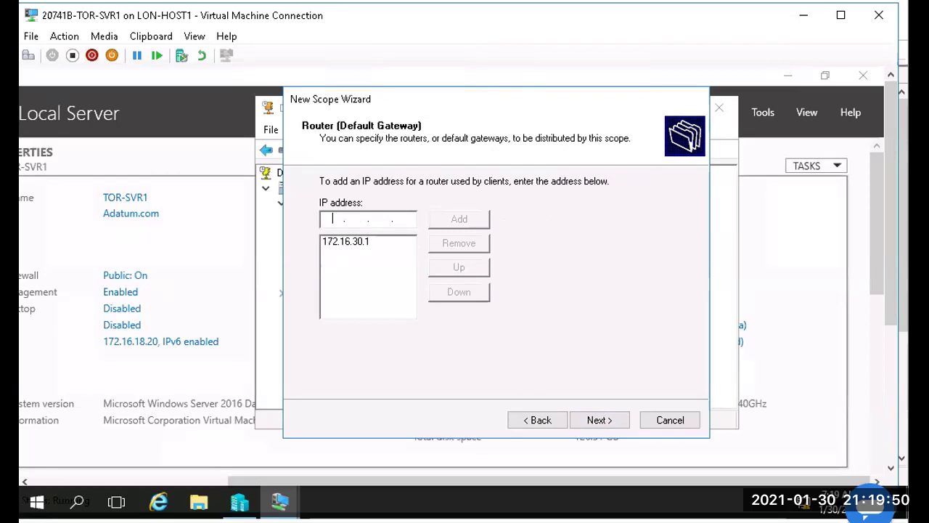
pyautogui.click(595, 420)
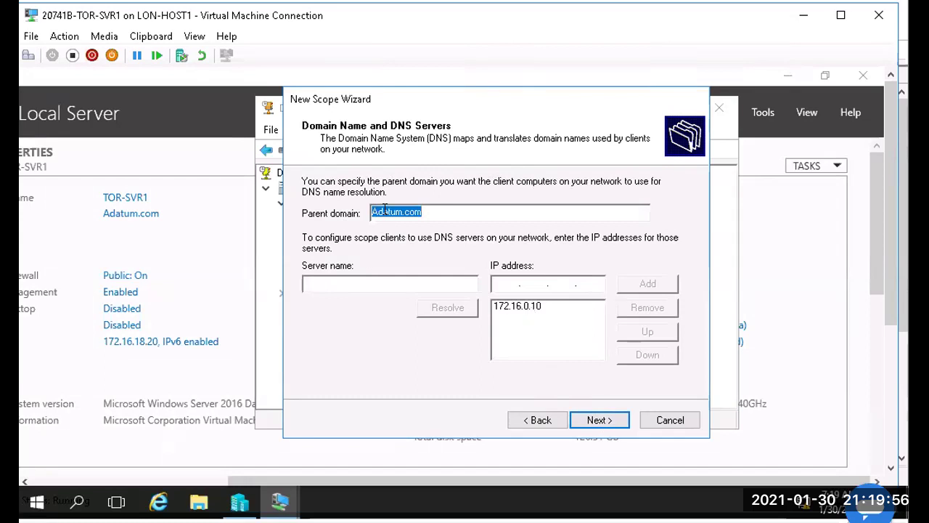
# Step: Check the IPv4 DNS server address in the NA_WAN connection's details
pyautogui.click(451, 215)
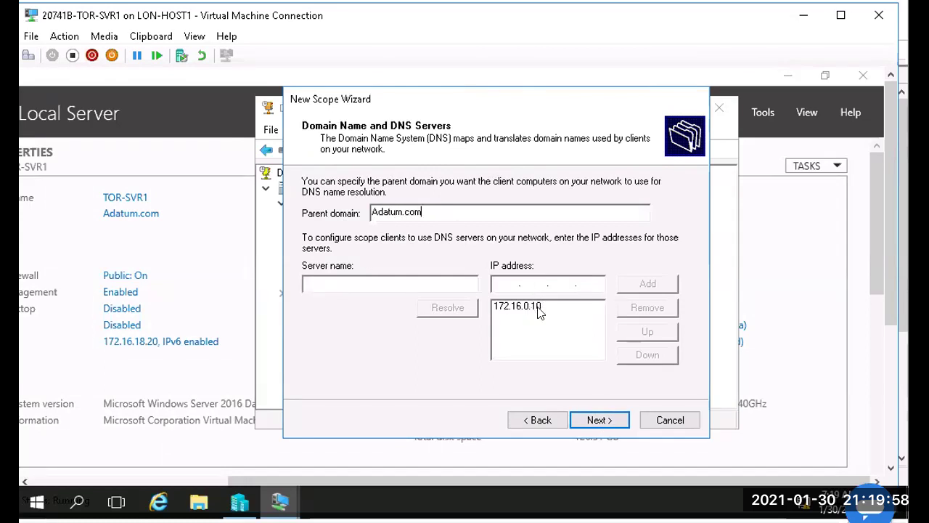
pyautogui.click(538, 307)
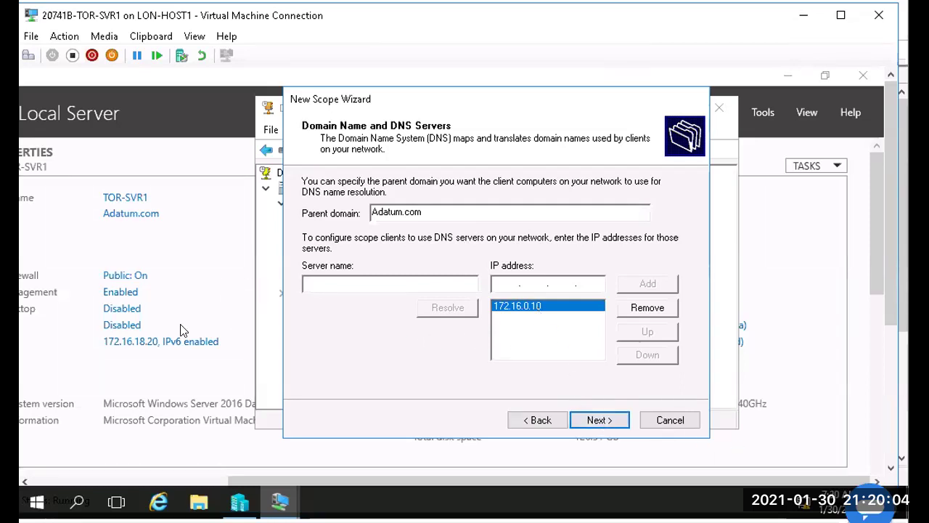
pyautogui.click(137, 345)
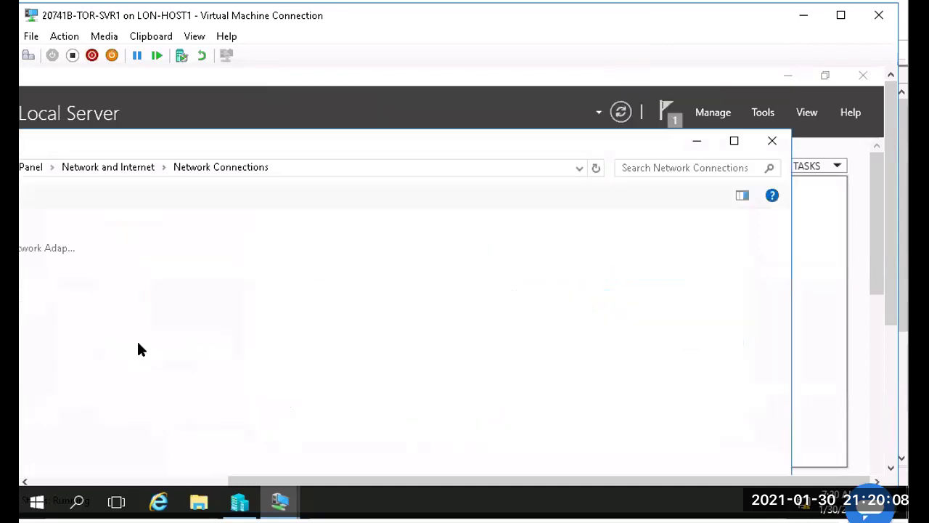
pyautogui.doubleClick(45, 246)
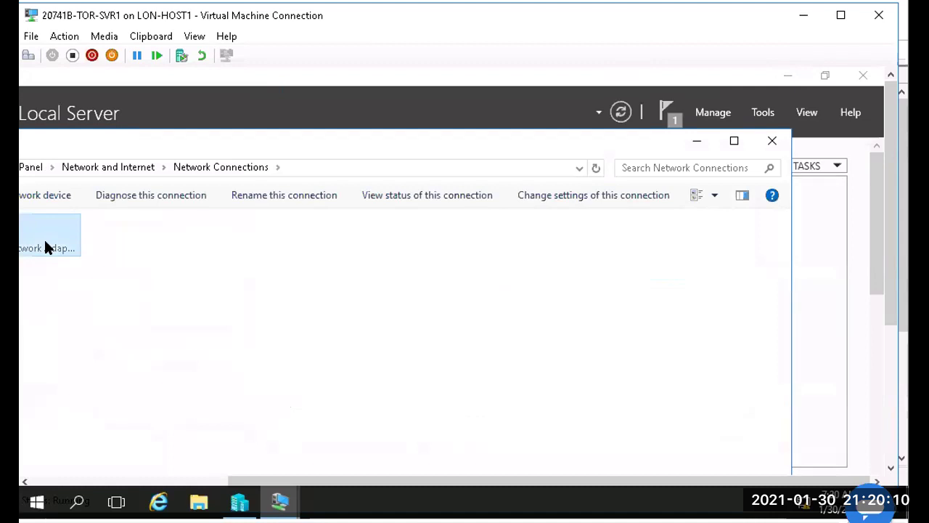
pyautogui.click(240, 366)
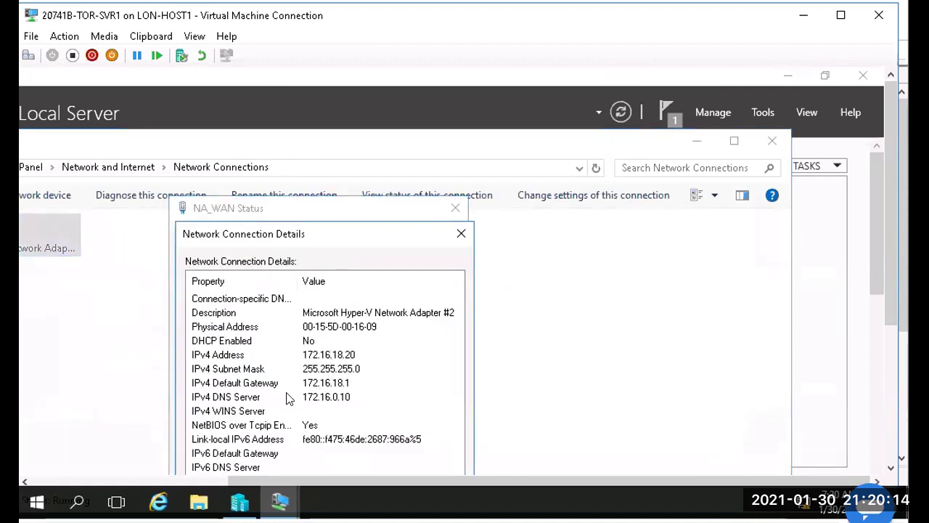
pyautogui.click(336, 399)
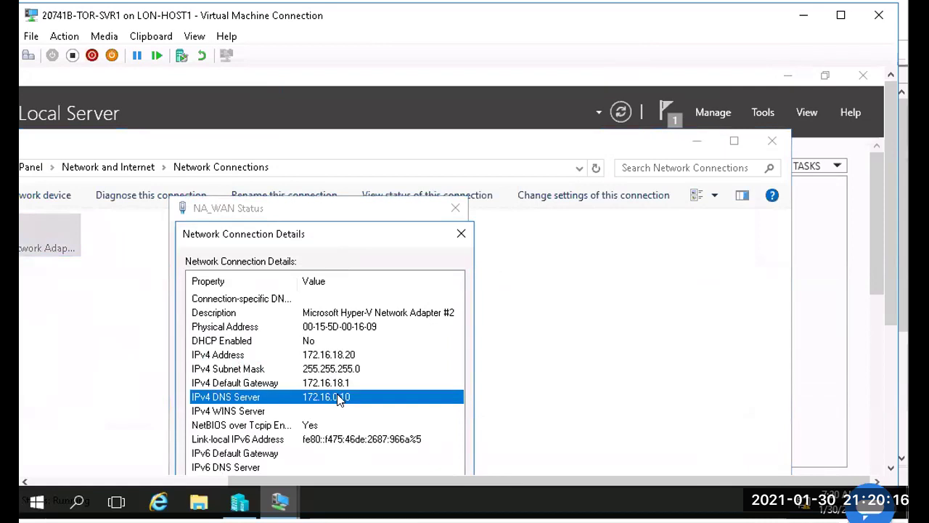
pyautogui.click(461, 236)
pyautogui.click(456, 208)
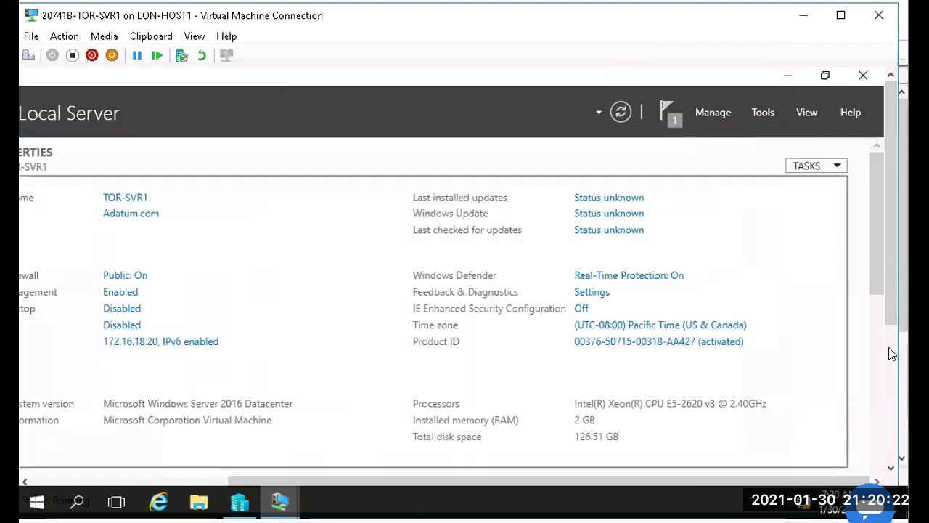
# Step: Return to the New Scope Wizard and accept Adatum.com with DNS server 172.16.0.10
pyautogui.scroll(-5, 484, 431)
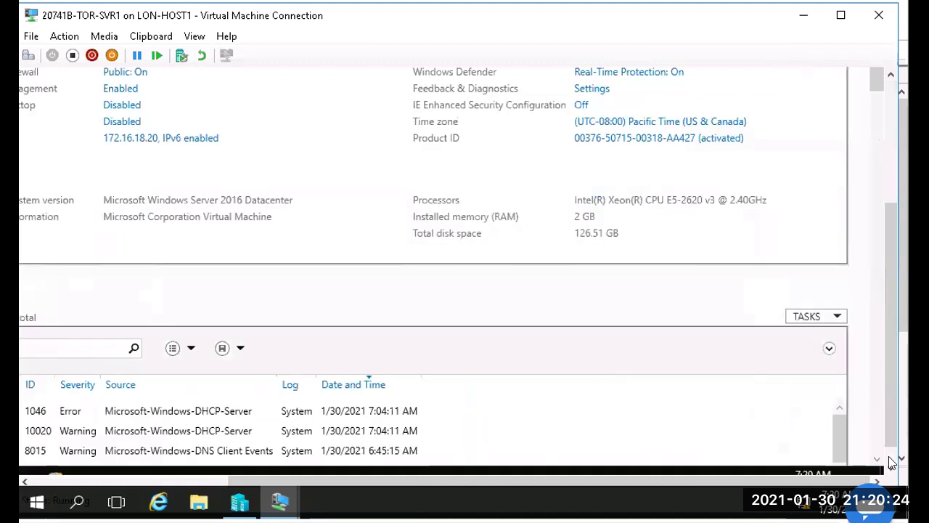
pyautogui.click(130, 479)
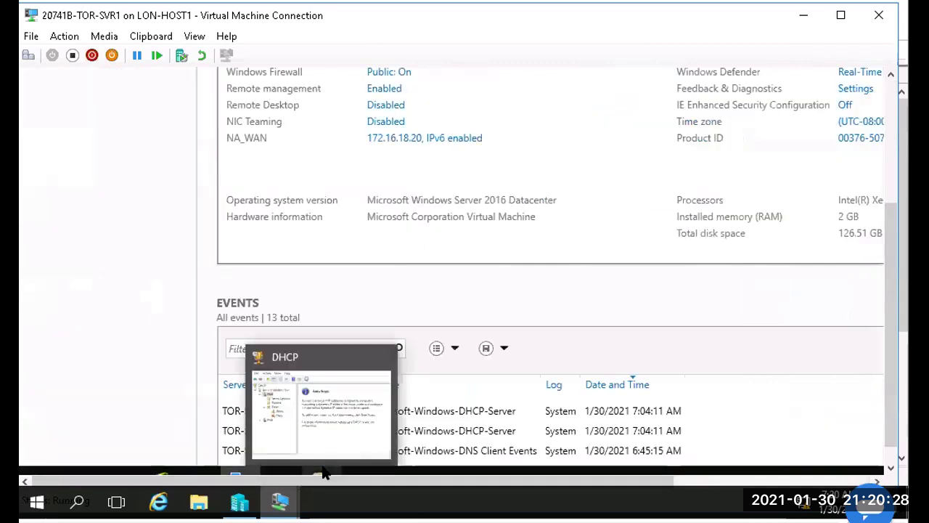
pyautogui.click(321, 473)
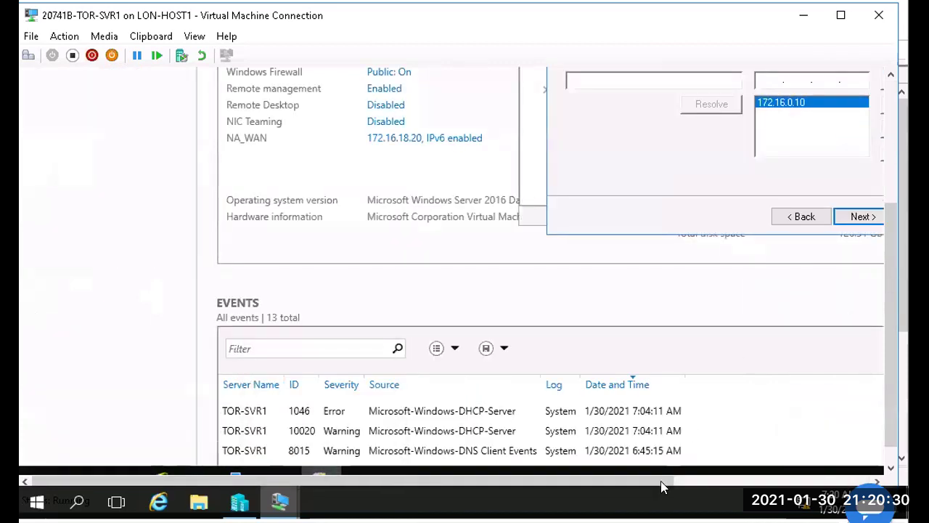
pyautogui.click(739, 483)
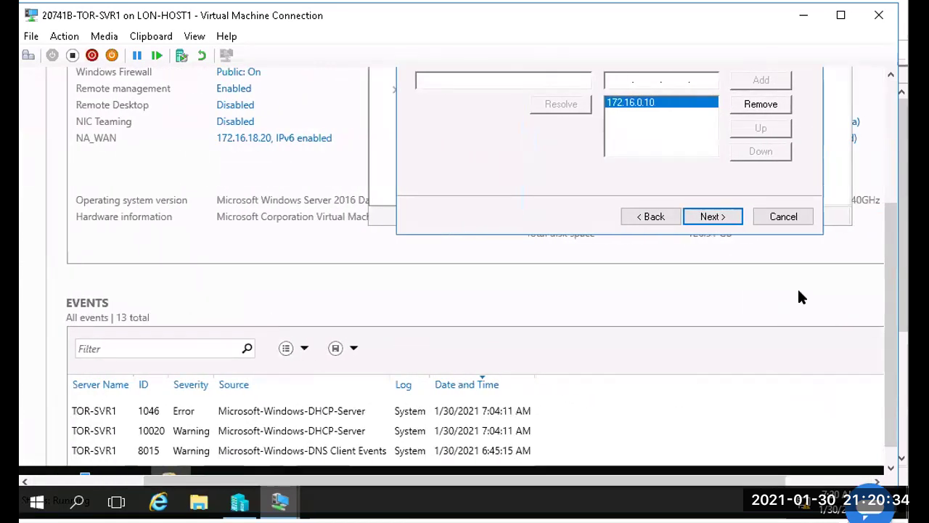
pyautogui.moveTo(891, 214); pyautogui.dragTo(886, 112)
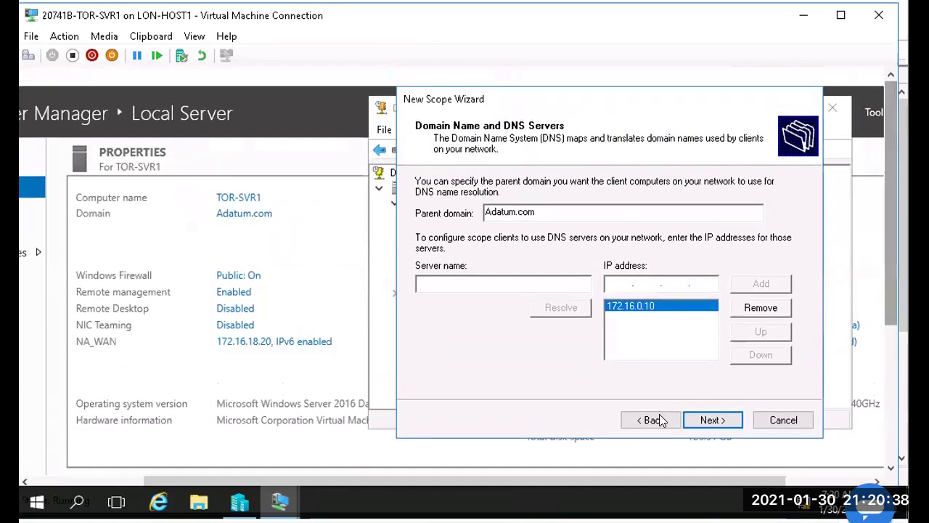
pyautogui.click(711, 421)
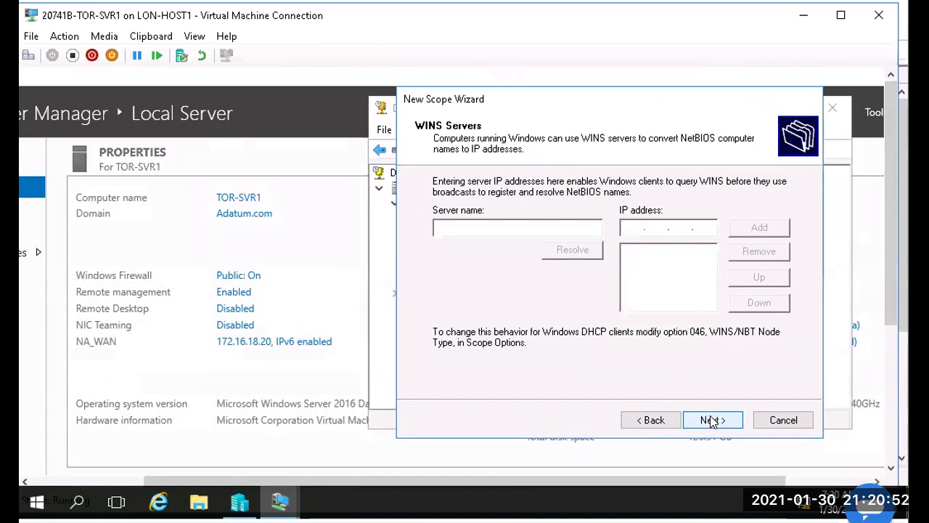
# Step: Skip WINS servers, keep 'Yes, I want to activate this scope now', and finish the wizard
pyautogui.click(711, 420)
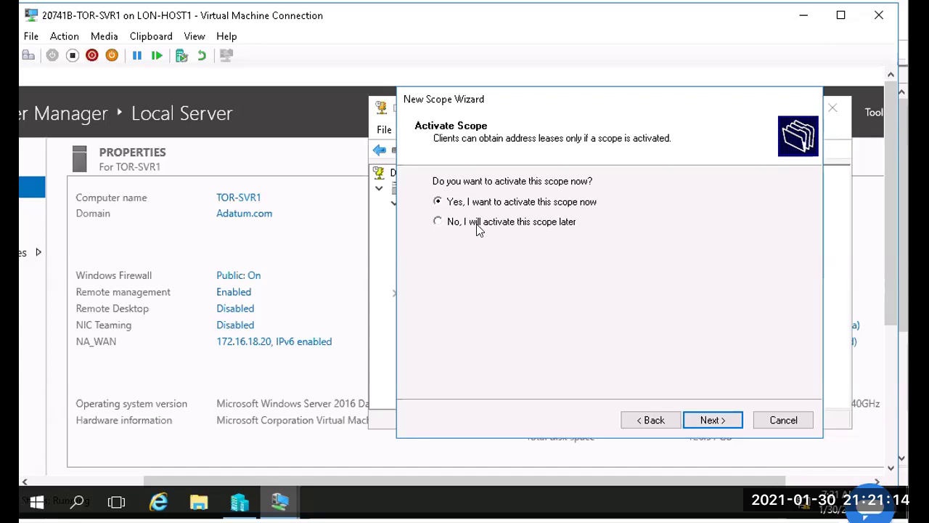
pyautogui.click(712, 424)
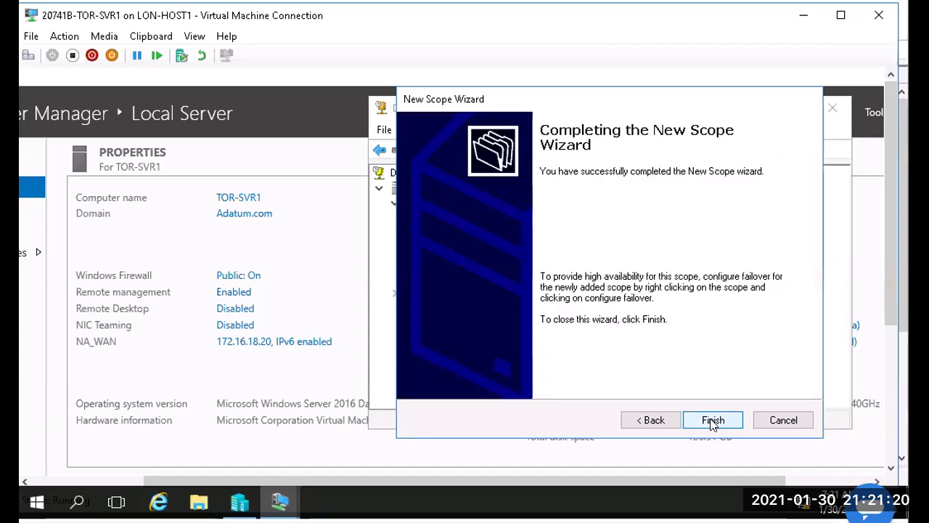
pyautogui.click(712, 421)
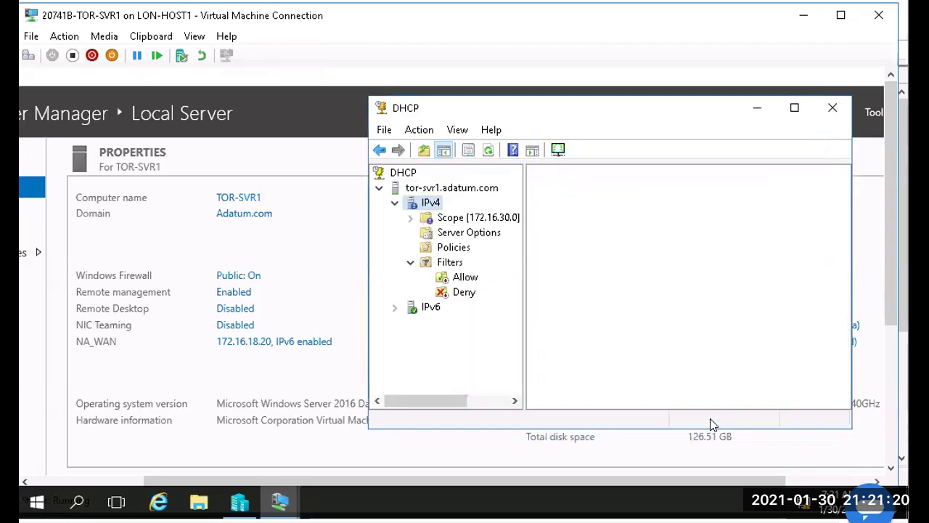
# Step: Start a new IPv4 scope and name it Houston-Wired2
pyautogui.doubleClick(444, 217)
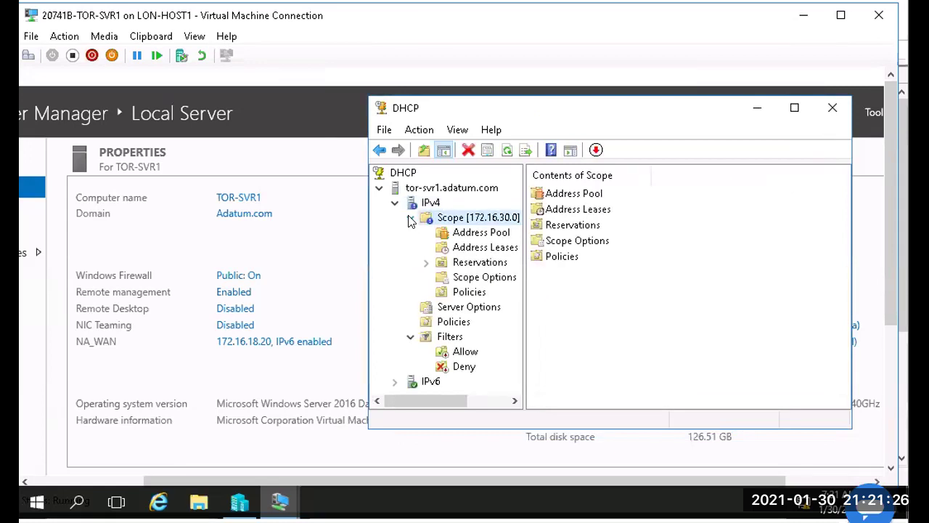
pyautogui.click(410, 218)
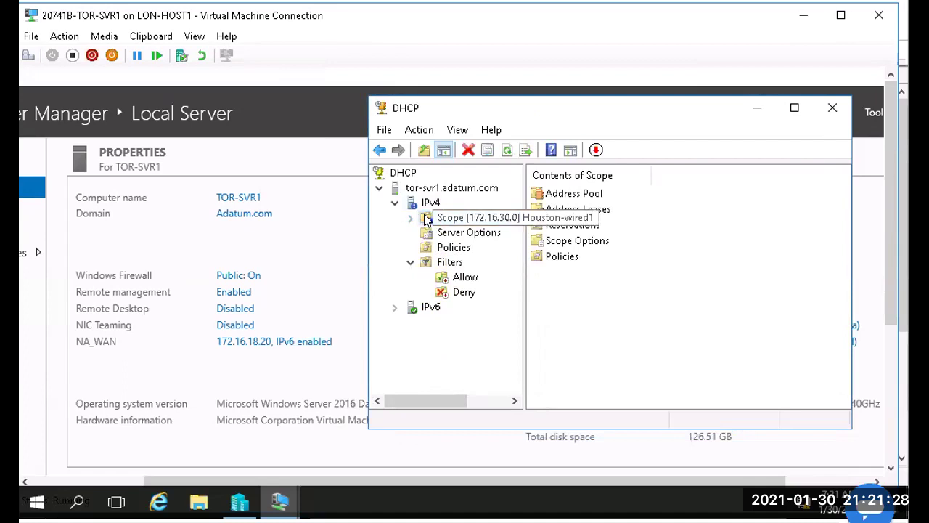
pyautogui.rightClick(427, 218)
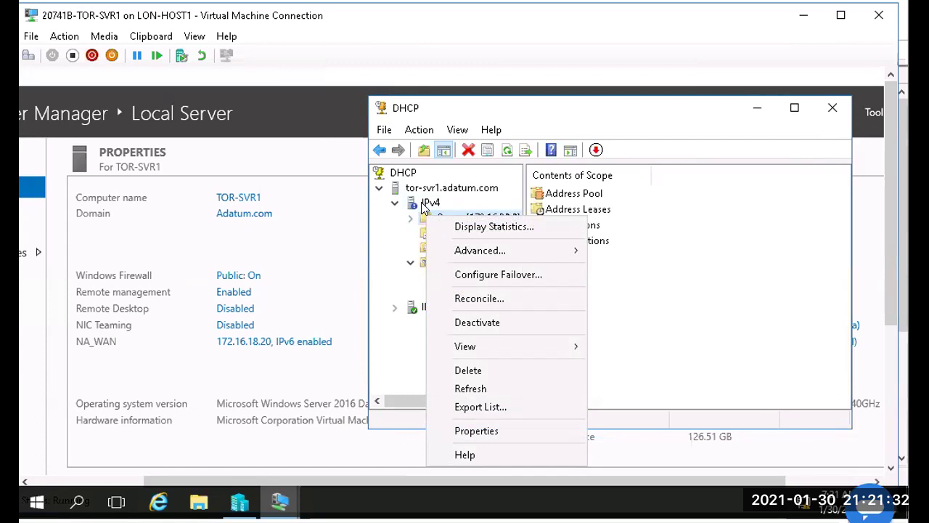
pyautogui.click(424, 208)
pyautogui.rightClick(424, 208)
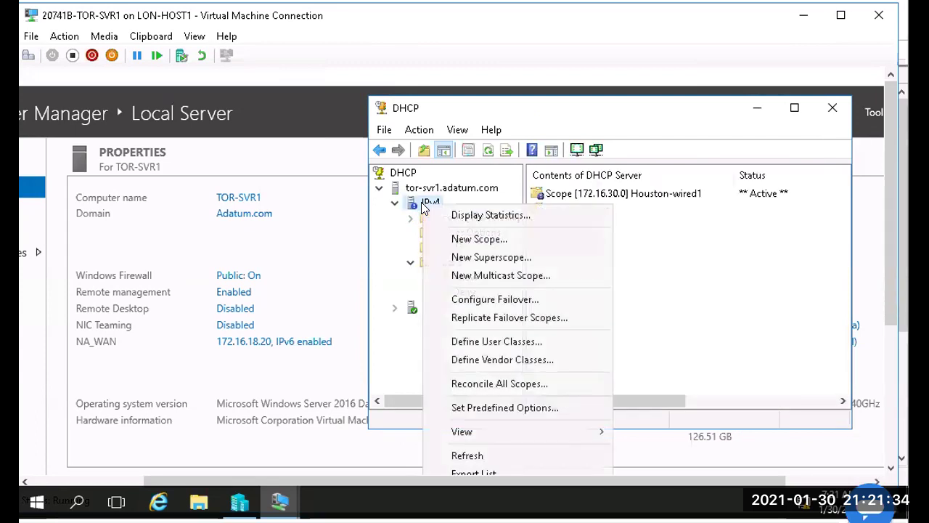
pyautogui.click(478, 240)
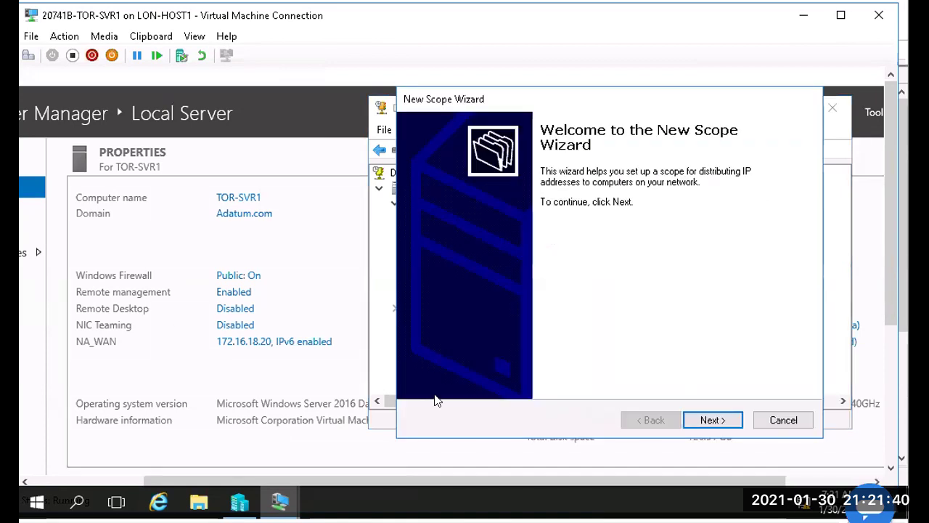
pyautogui.click(704, 419)
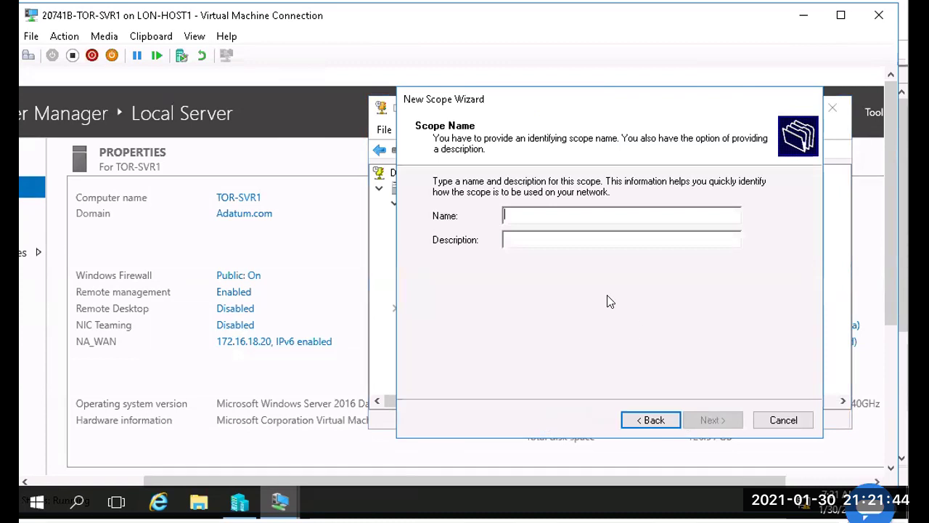
pyautogui.write('Houston')
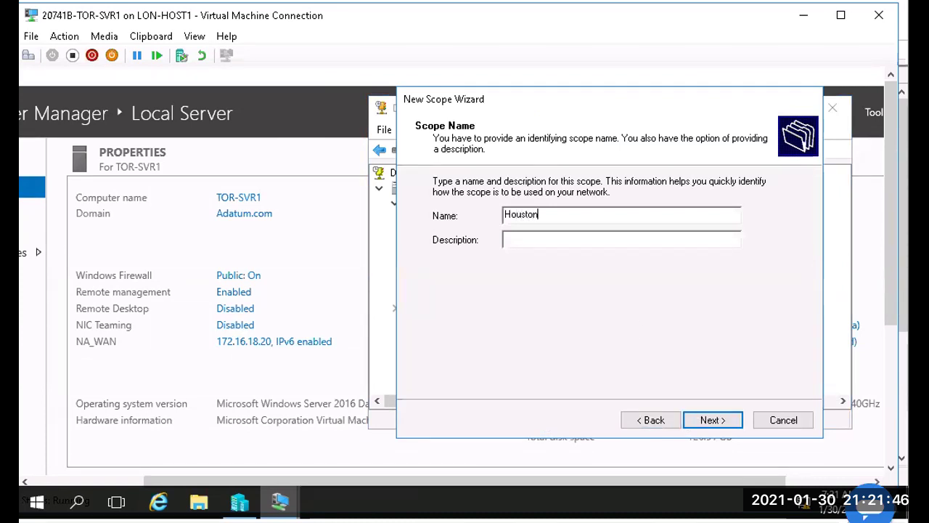
pyautogui.write('-Wired2')
pyautogui.click(709, 421)
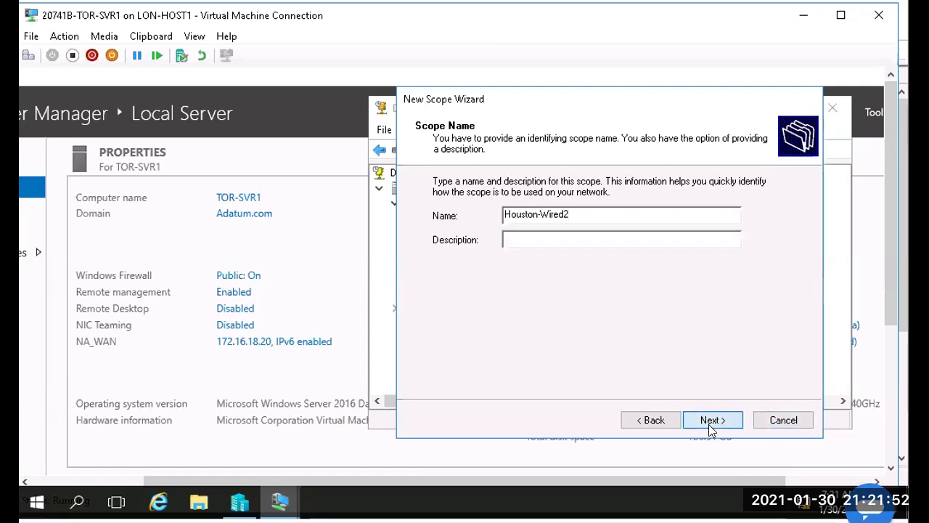
# Step: Set the range 172.16.31.2 to 172.16.31.254 with subnet length 24 (255.255.255.0)
pyautogui.write('172.16.31.')
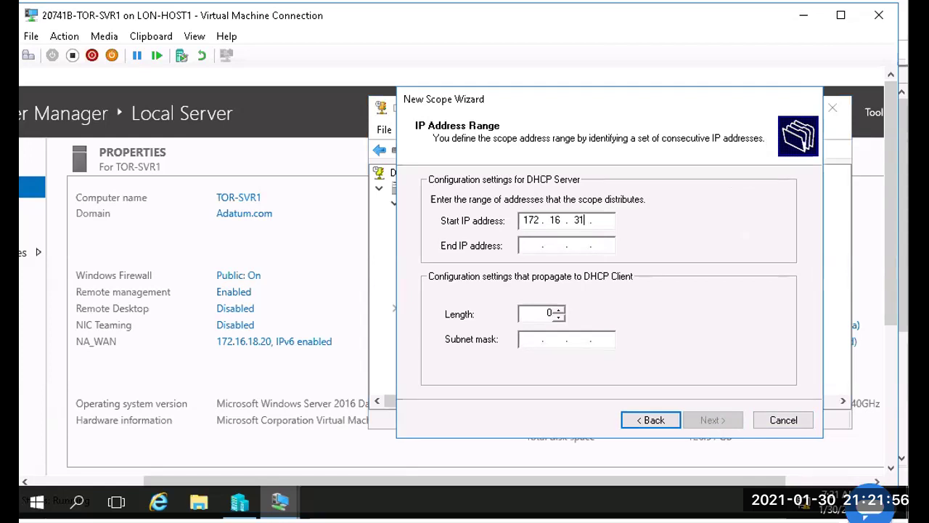
pyautogui.write('21')
pyautogui.press('BackSpace')
pyautogui.press('Tab')
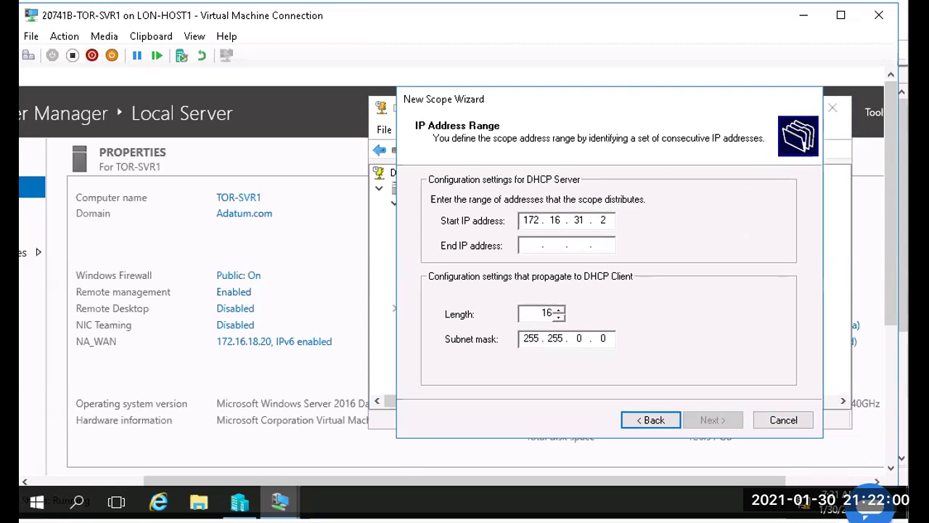
pyautogui.write('172 . 16 . 31 . 254')
pyautogui.press('Tab')
pyautogui.press('Tab')
pyautogui.hotkey('shift', 'Tab')
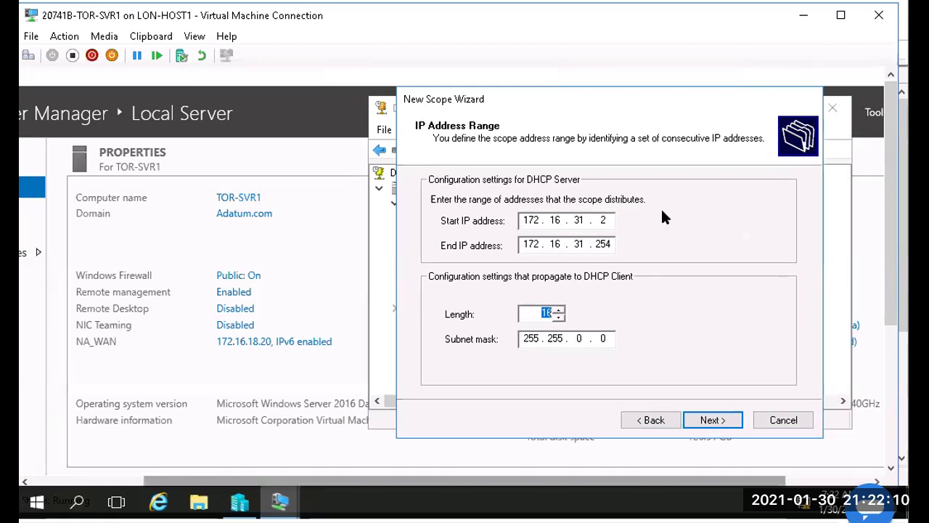
pyautogui.write('24')
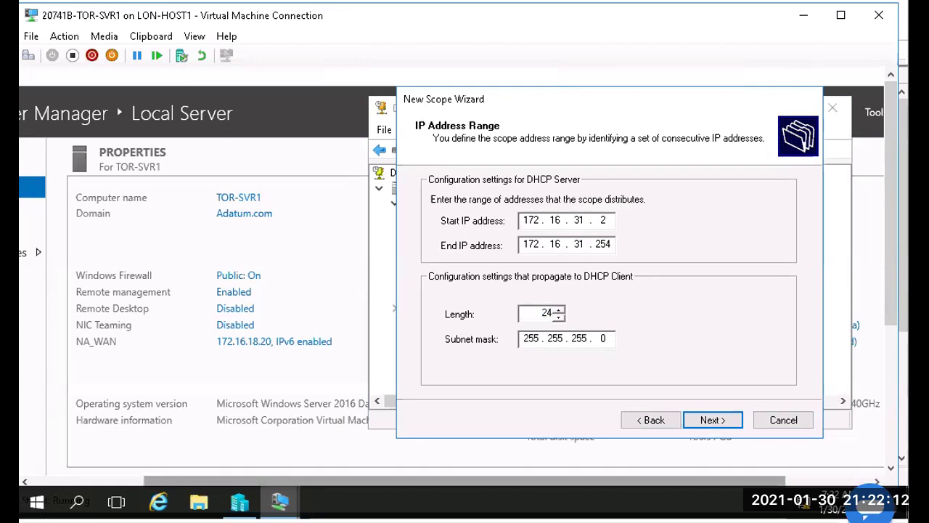
pyautogui.click(715, 421)
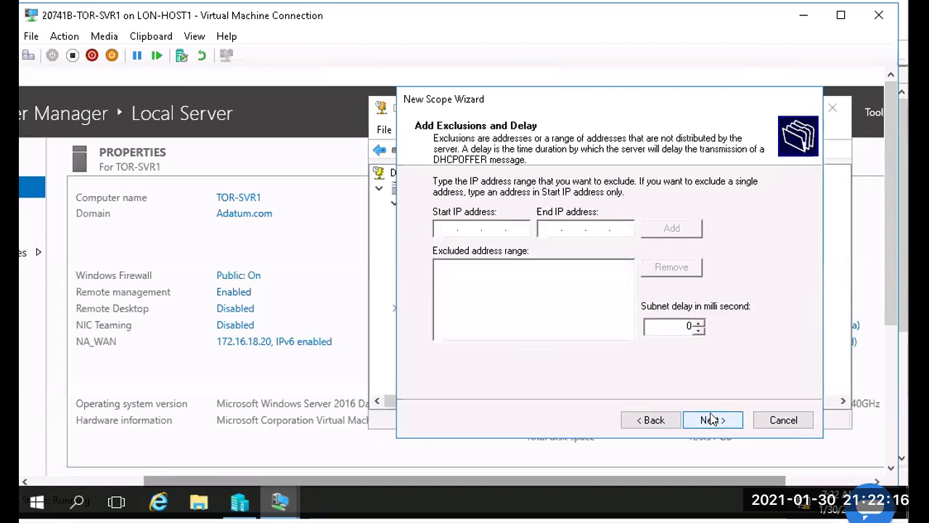
# Step: Exclude 172.16.31.2–172.16.31.10 and keep the default lease duration
pyautogui.write('172.16.31.')
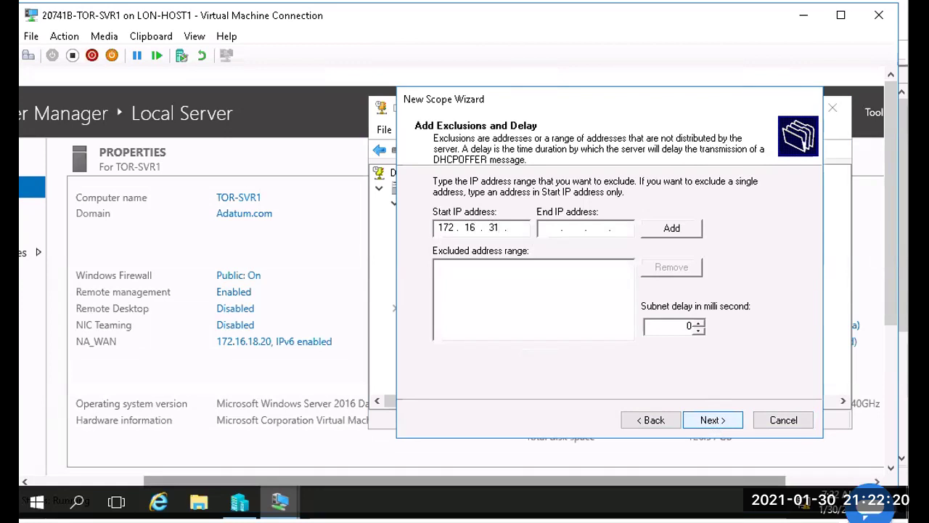
pyautogui.write('172.16.31')
pyautogui.write('10')
pyautogui.click(675, 232)
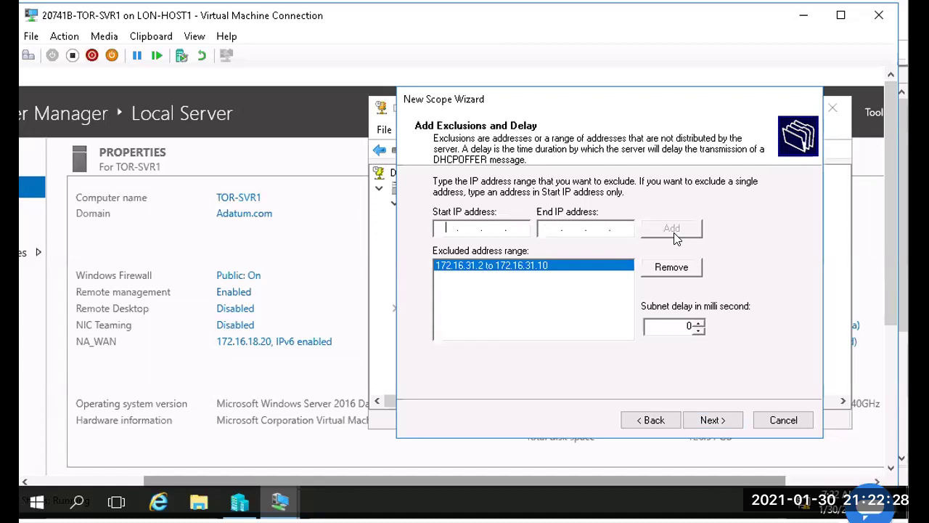
pyautogui.click(691, 422)
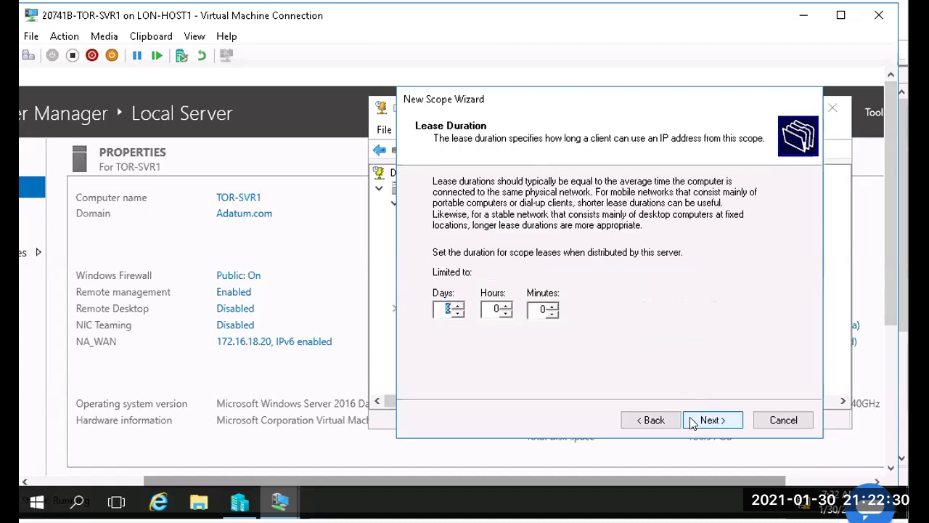
pyautogui.click(690, 422)
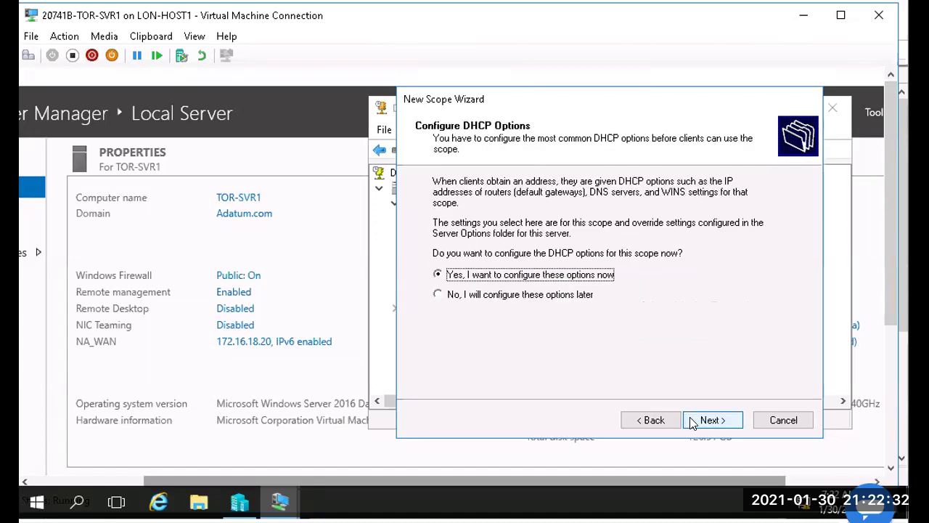
# Step: Add gateway 172.16.31.1, then accept the DNS, WINS and scope activation defaults
pyautogui.click(692, 423)
pyautogui.write('172 . ')
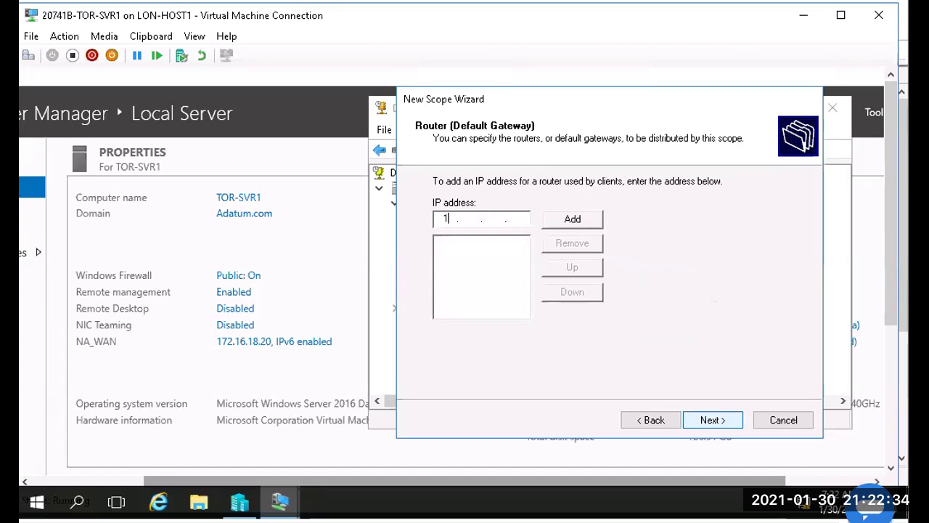
pyautogui.write('16 . 31 .')
pyautogui.click(577, 225)
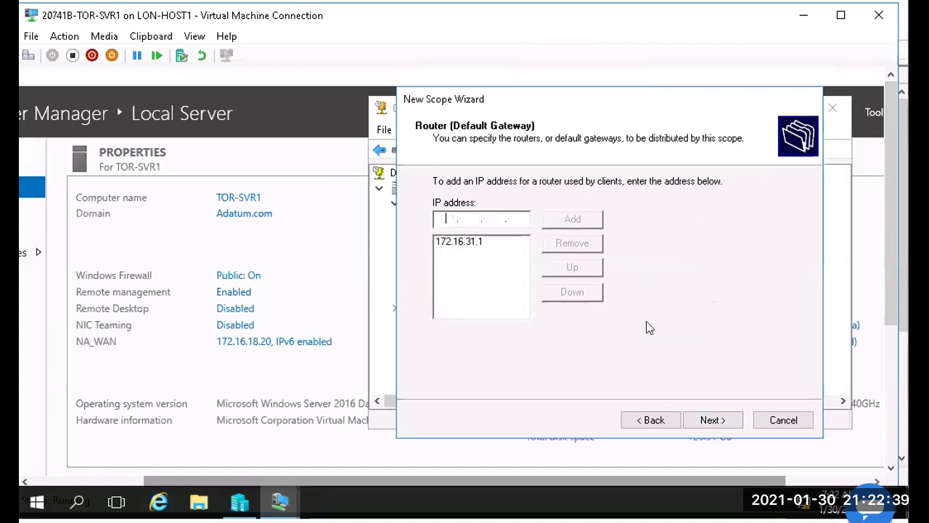
pyautogui.click(698, 420)
pyautogui.click(699, 420)
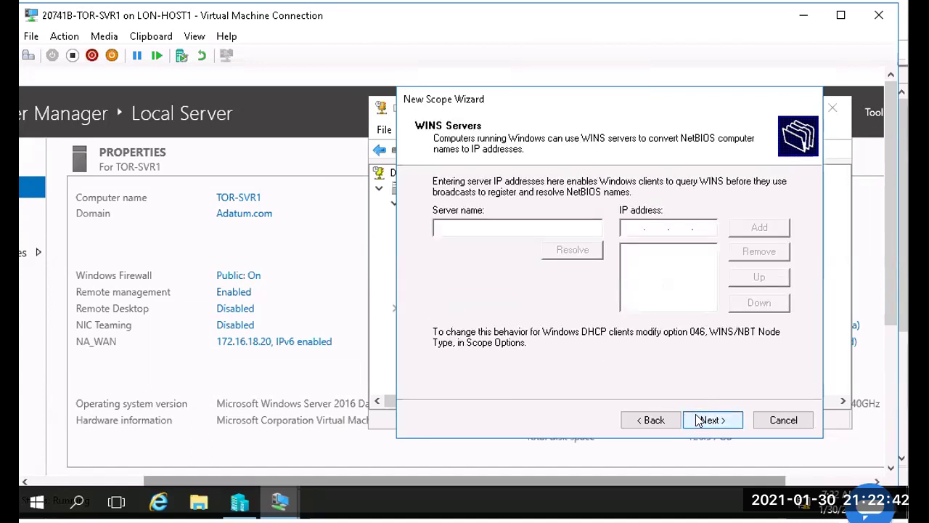
pyautogui.click(698, 420)
pyautogui.click(698, 420)
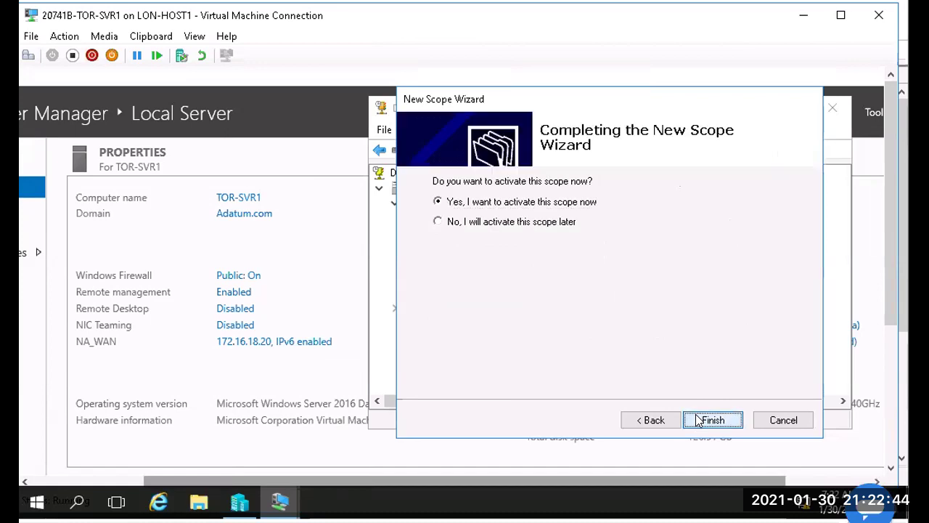
# Step: Finish the Houston-Wired2 scope, inspect the 172.16.31.0 scope's folders, then collapse it
pyautogui.click(712, 420)
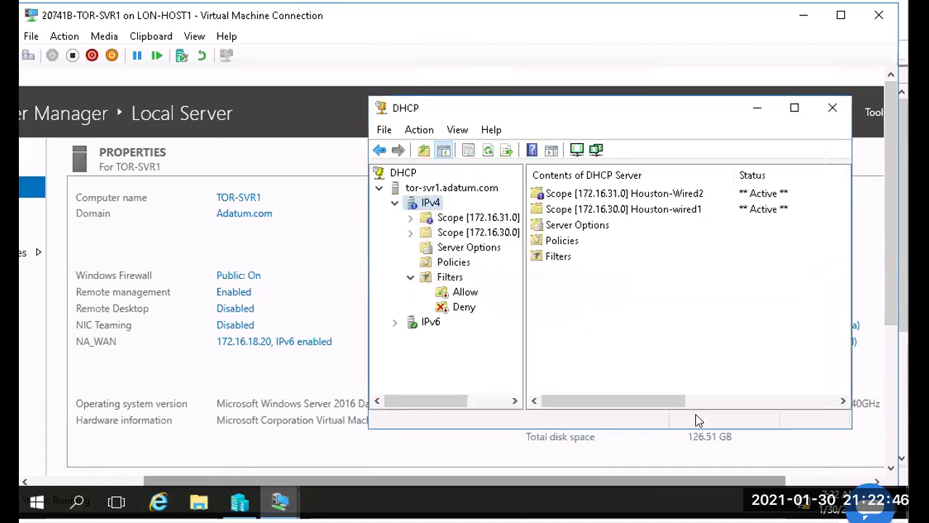
pyautogui.click(448, 232)
pyautogui.doubleClick(439, 217)
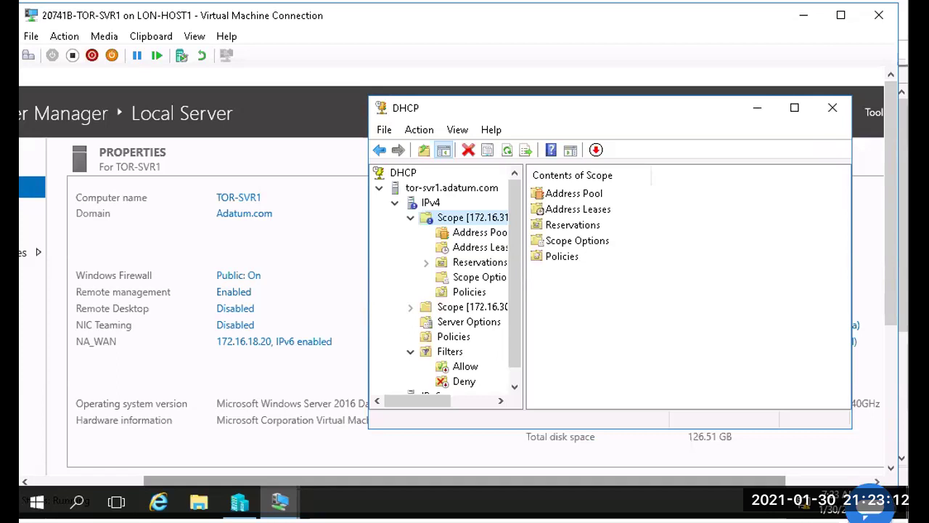
pyautogui.click(410, 219)
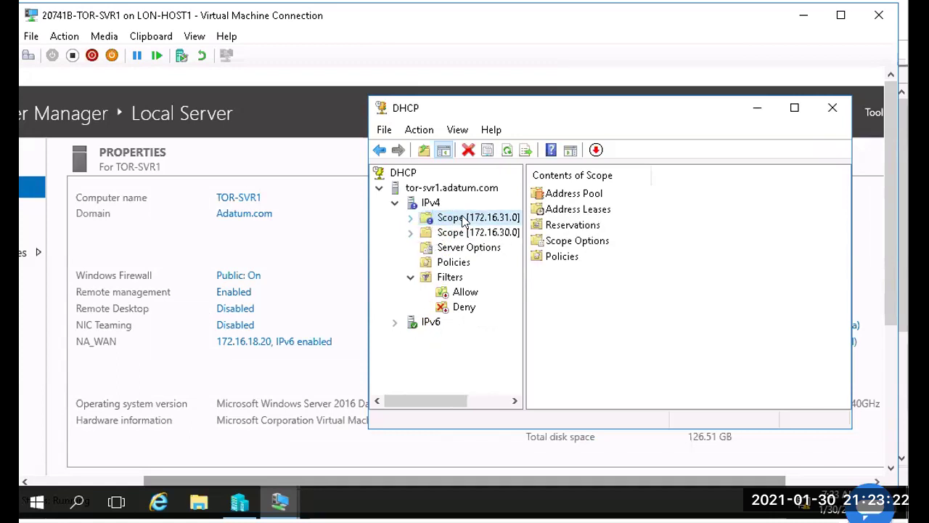
# Step: Create superscope Houston-Wired containing scopes Houston-wired1 (172.16.30.0) and Houston-Wired2 (172.16.31.0)
pyautogui.rightClick(427, 201)
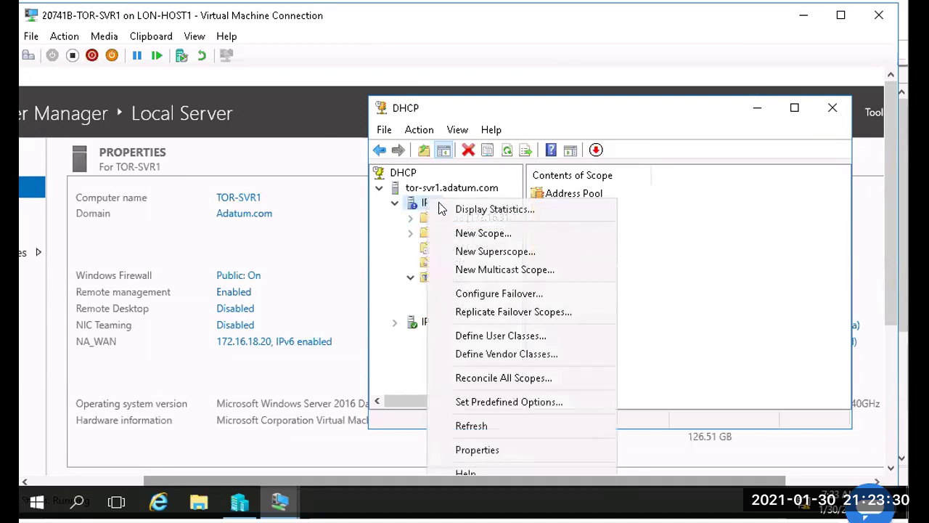
pyautogui.click(498, 254)
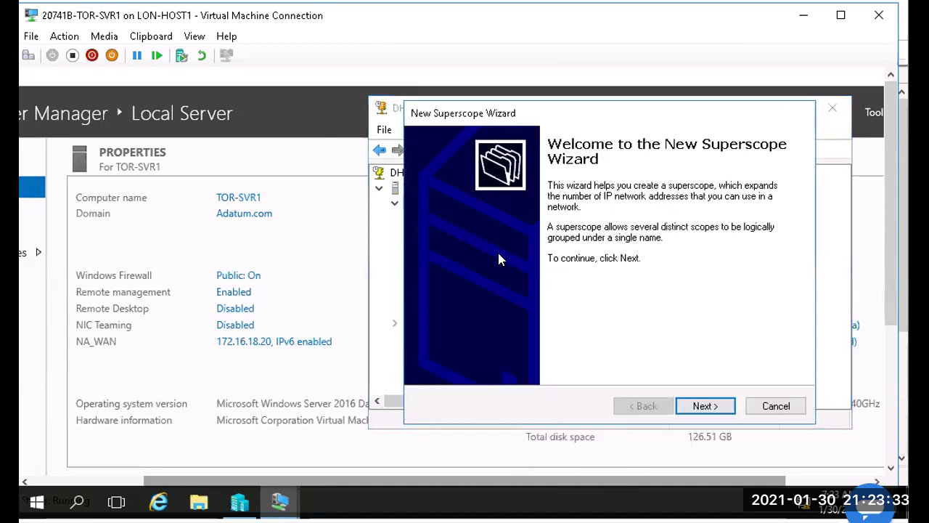
pyautogui.click(726, 408)
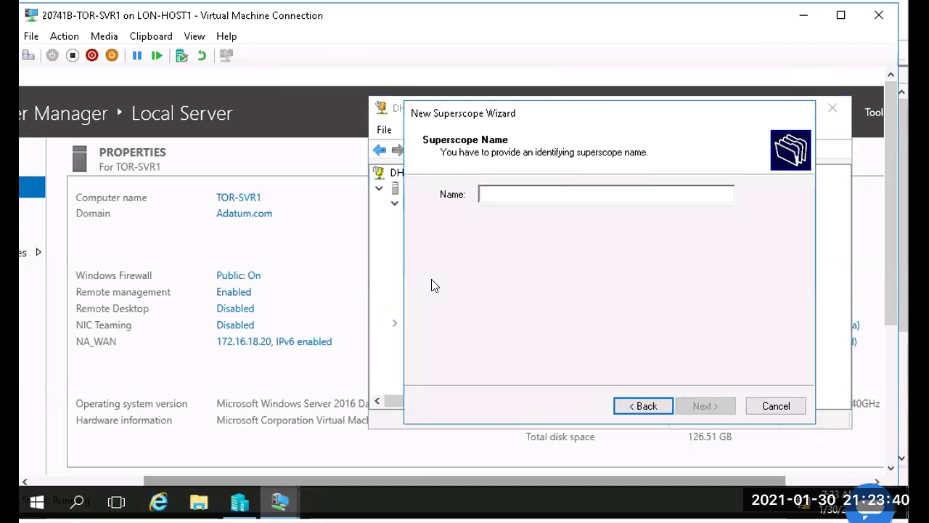
pyautogui.write('Hous')
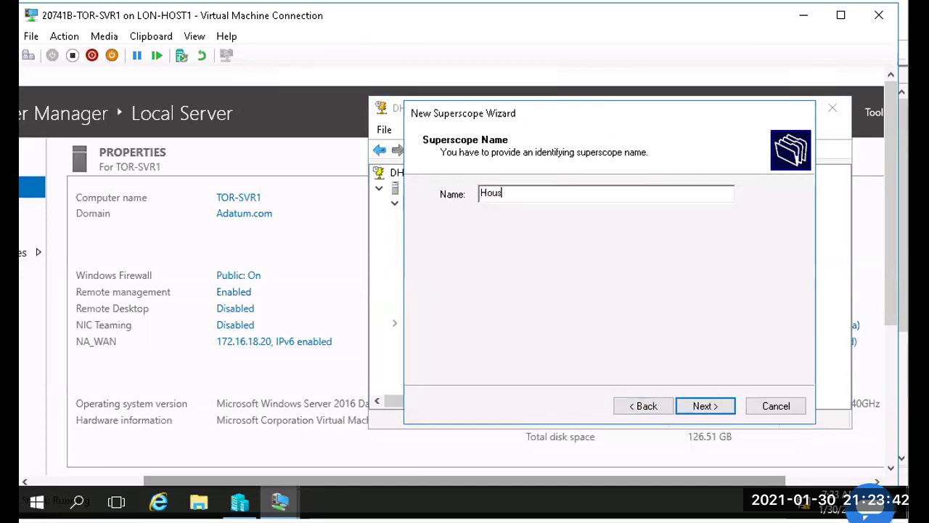
pyautogui.write('ton-Wired')
pyautogui.click(702, 406)
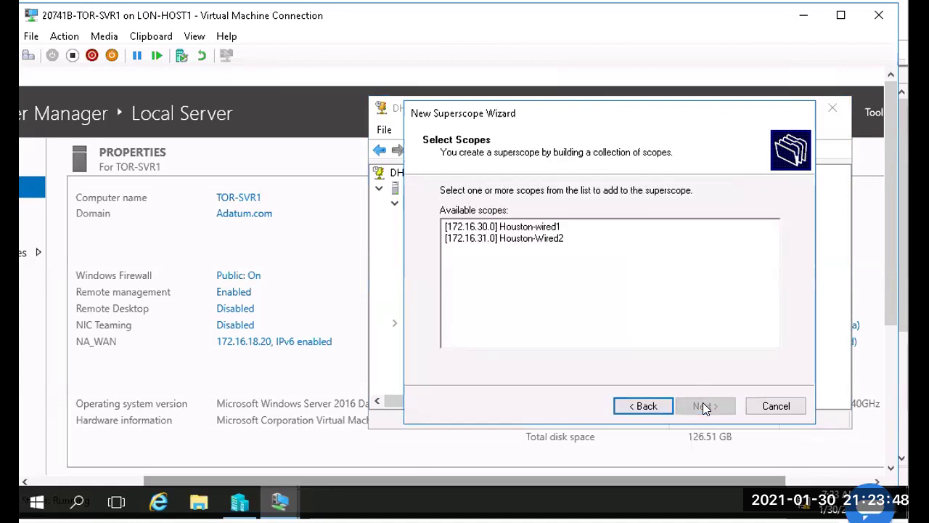
pyautogui.click(506, 227)
pyautogui.keyDown('ctrl'); pyautogui.click(505, 238); pyautogui.keyUp('ctrl')
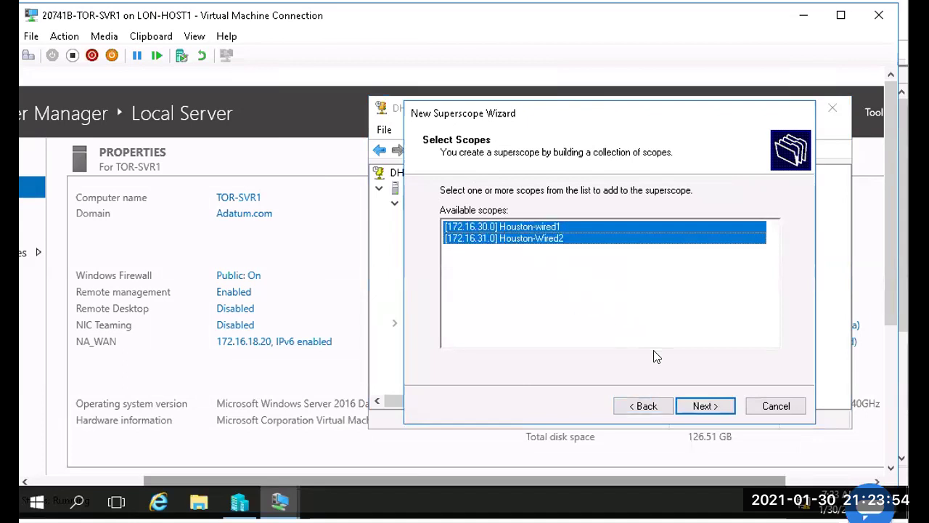
pyautogui.click(695, 408)
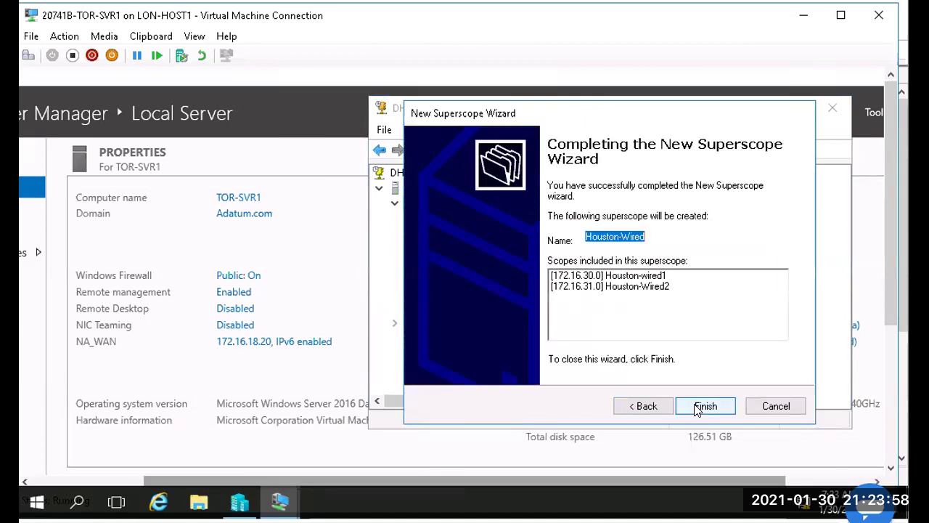
pyautogui.click(695, 408)
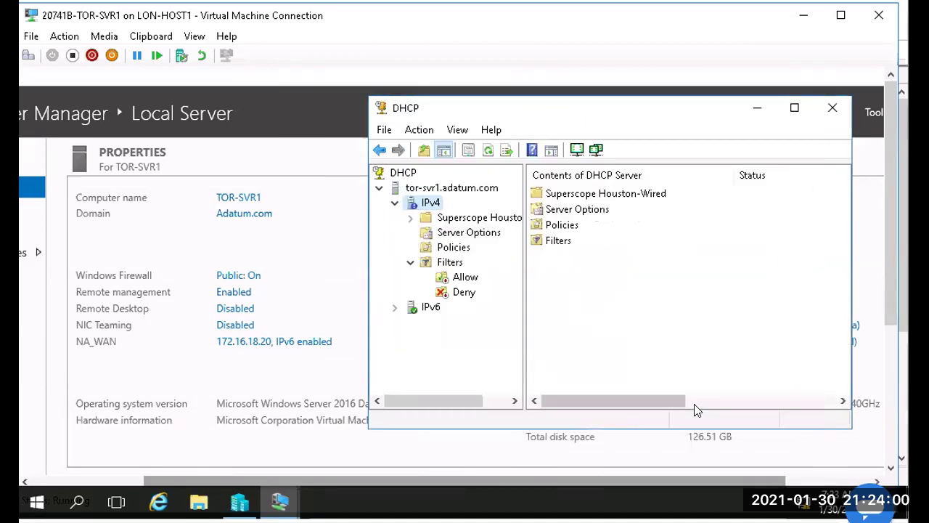
# Step: Expand Superscope Houston-Wired to confirm scopes 172.16.30.0 and 172.16.31.0 are Active, then return to IPv4
pyautogui.doubleClick(461, 222)
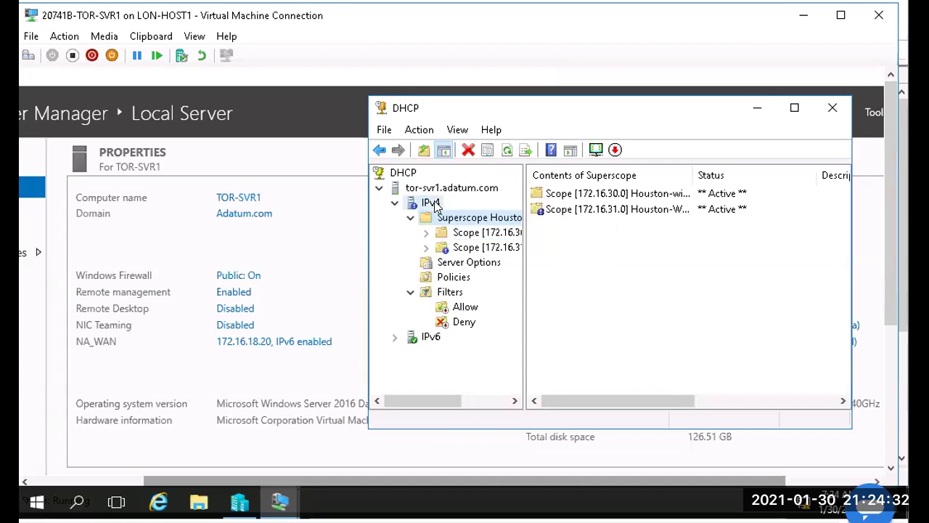
pyautogui.click(433, 203)
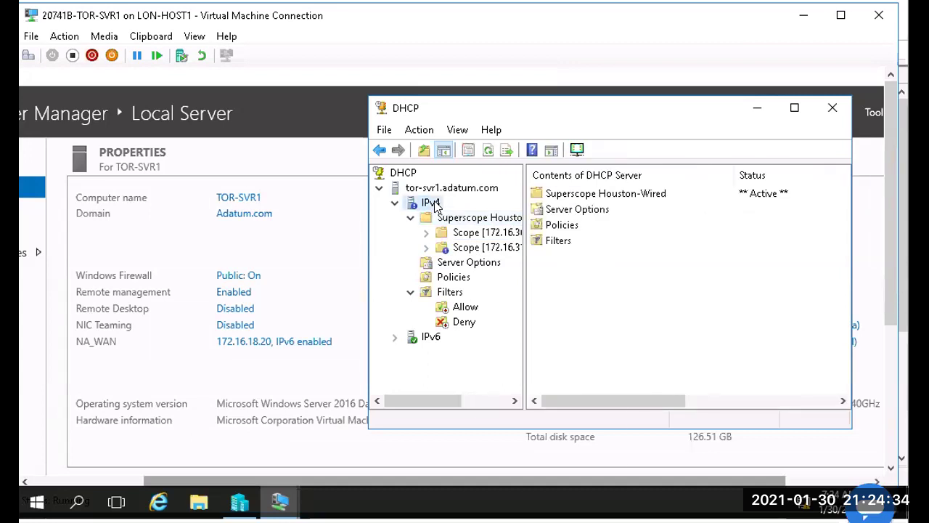
pyautogui.rightClick(434, 204)
# Step: Start a new IPv4 scope named MexicoCity-Wired in the New Scope Wizard
pyautogui.click(498, 237)
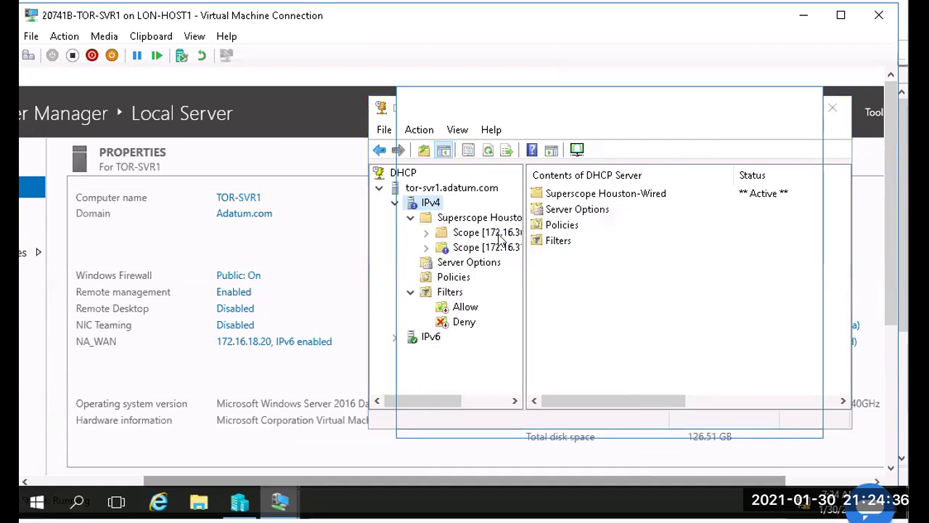
pyautogui.click(703, 421)
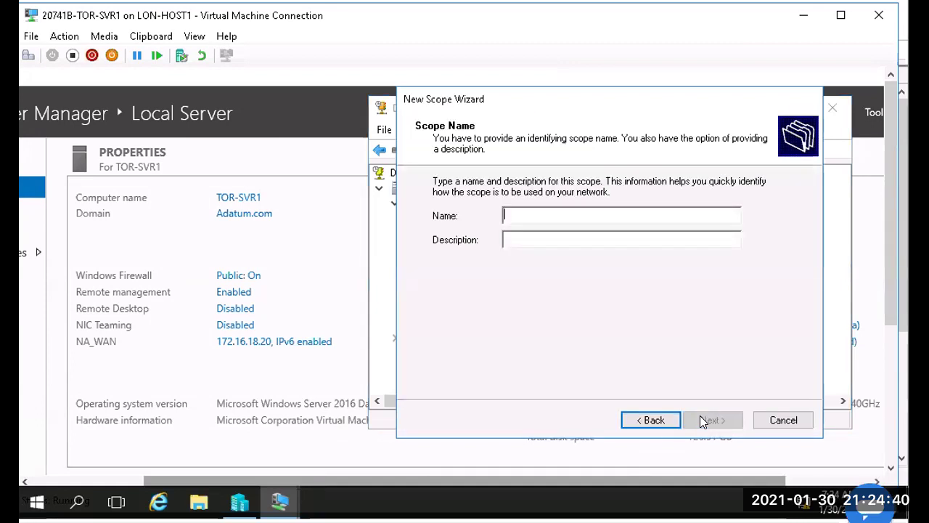
pyautogui.write('Mexico')
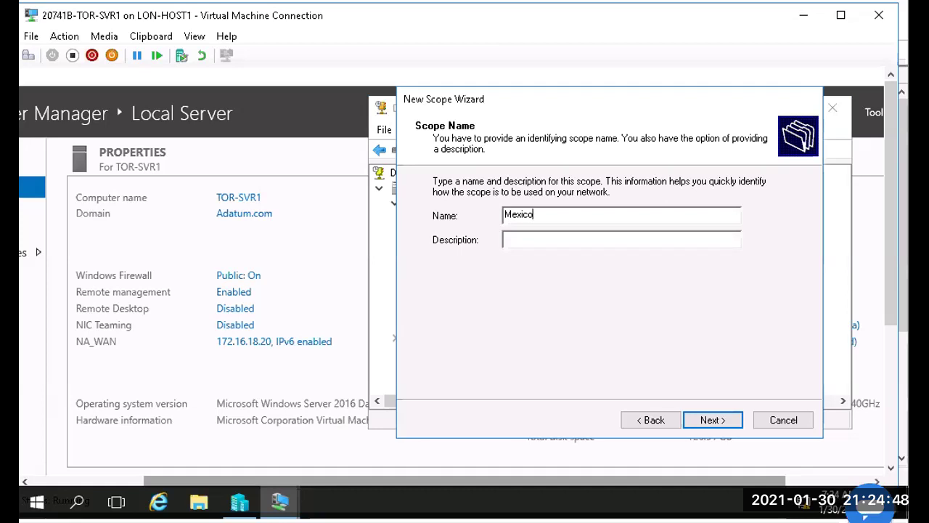
pyautogui.write('City-Wired')
pyautogui.click(709, 419)
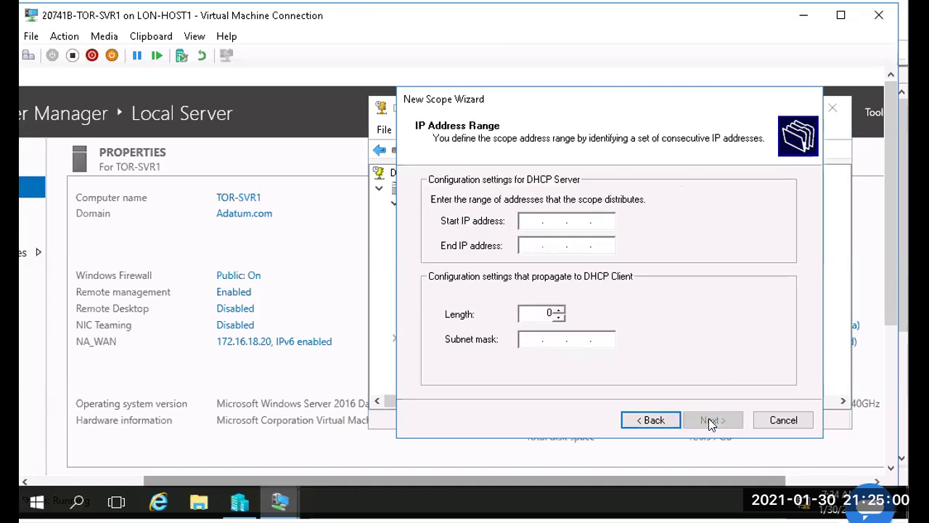
# Step: Set the MexicoCity-Wired range to 172.16.35.2–172.16.35.254 with prefix length 24
pyautogui.write('172.16.35.')
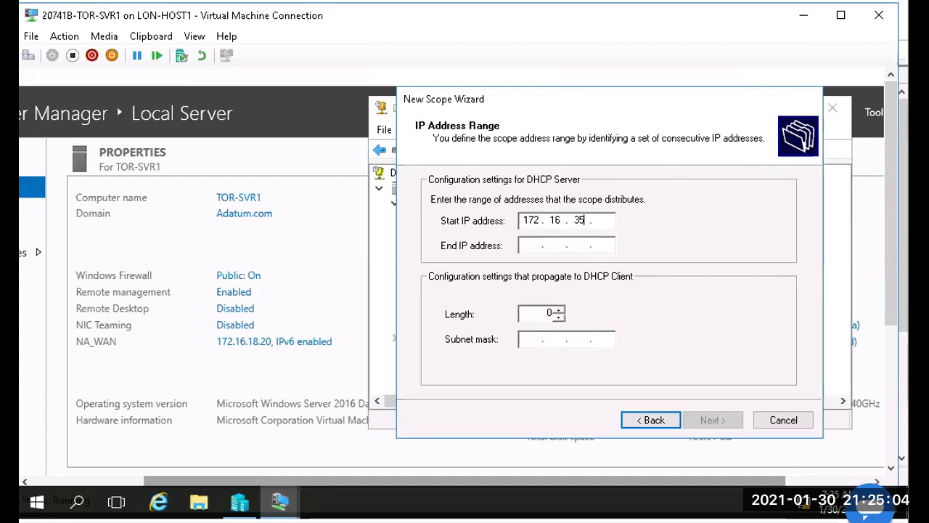
pyautogui.press('Tab')
pyautogui.write('2')
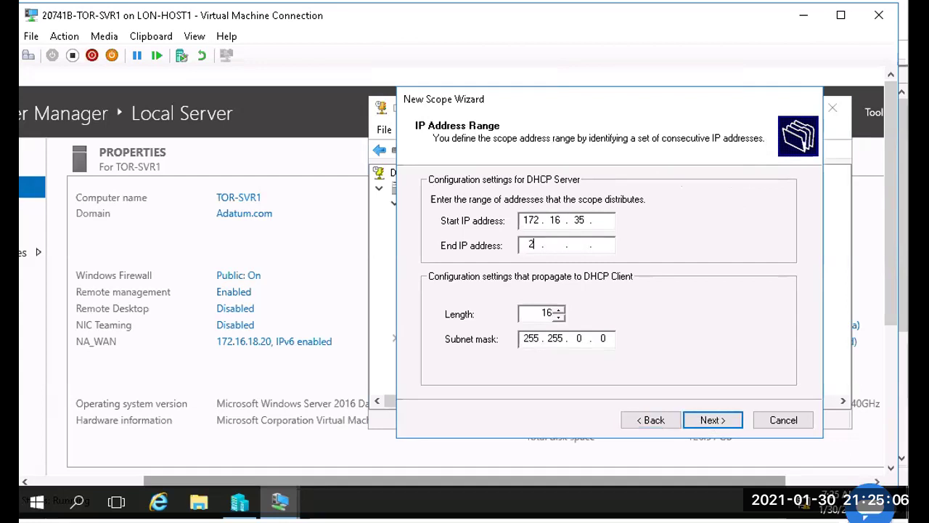
pyautogui.press('BackSpace')
pyautogui.hotkey('shift', 'Tab')
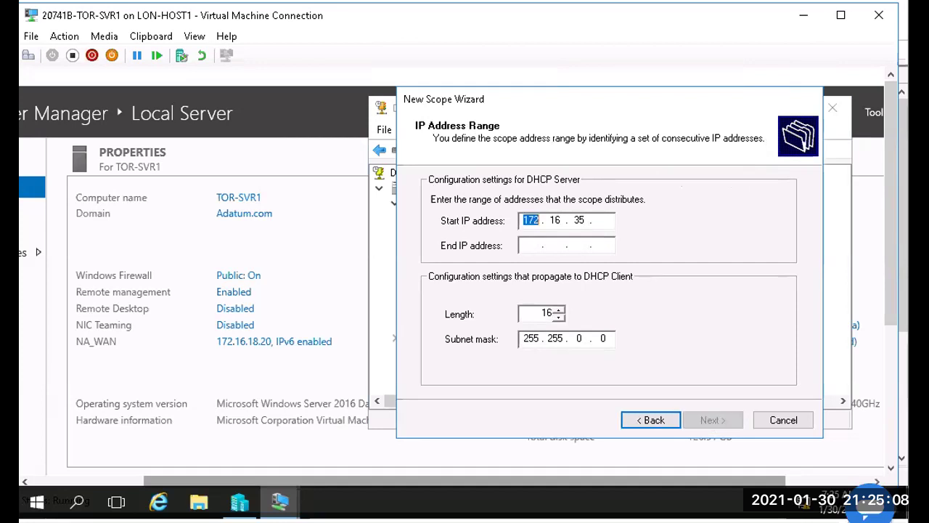
pyautogui.press('Right')
pyautogui.press('Right')
pyautogui.press('Right')
pyautogui.press('Right')
pyautogui.press('Right')
pyautogui.write('2')
pyautogui.press('Tab')
pyautogui.write('172 . 16 . 35 . 254')
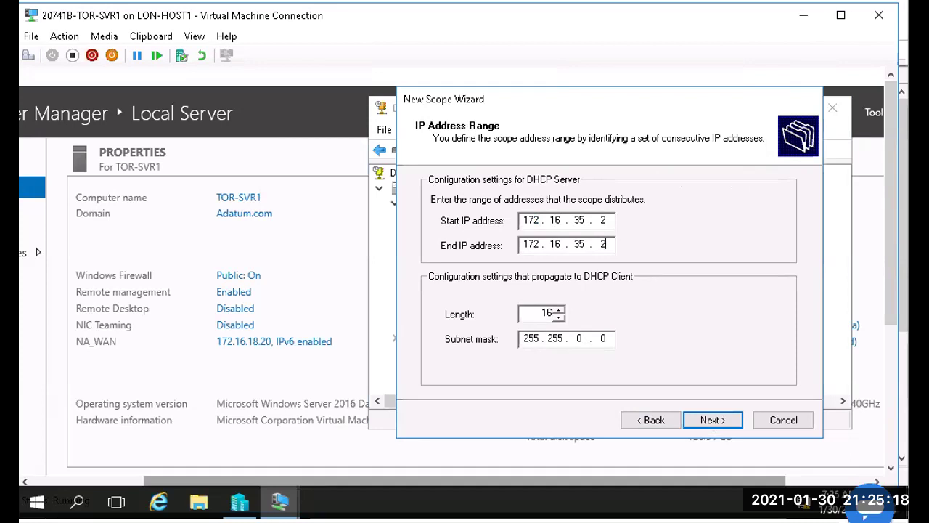
pyautogui.press('Tab')
pyautogui.write('24')
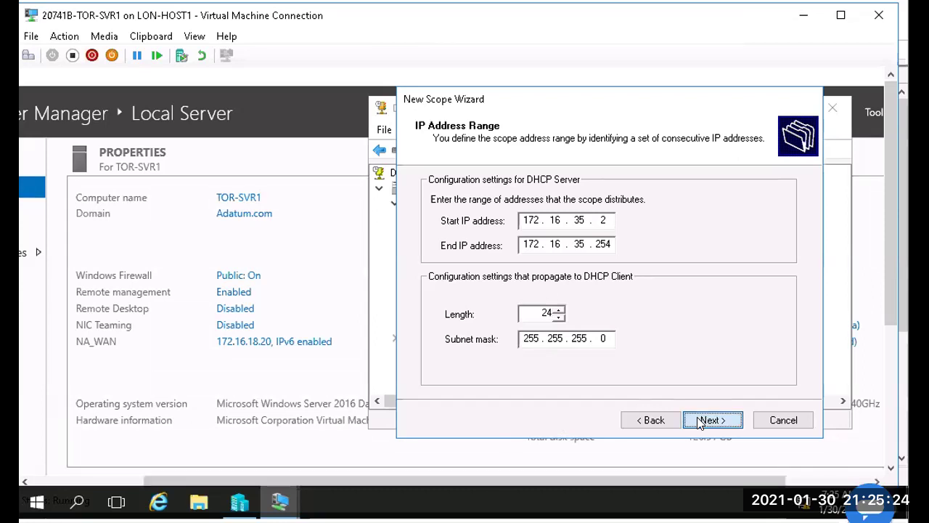
pyautogui.click(700, 422)
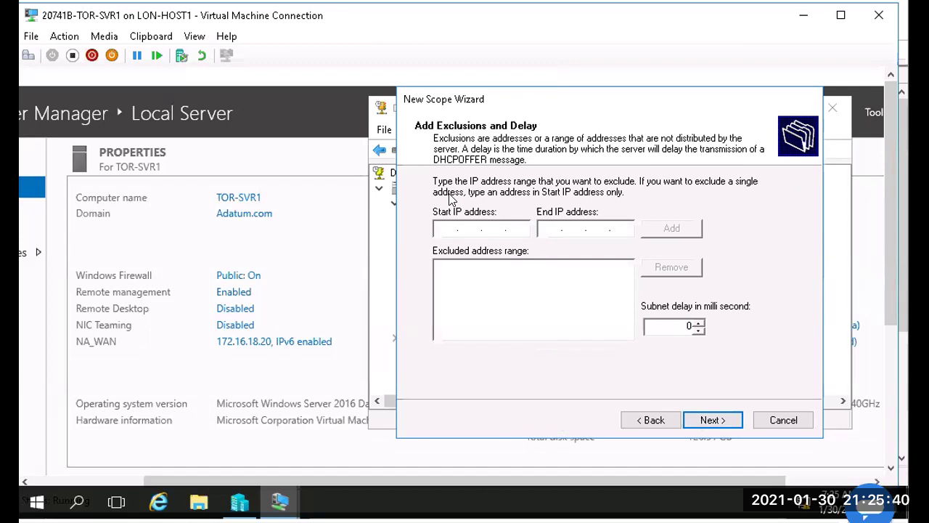
# Step: Exclude 172.16.35.2–172.16.35.10 from the scope and keep the default lease duration
pyautogui.click(457, 225)
pyautogui.press('Right')
pyautogui.press('Right')
pyautogui.press('Left')
pyautogui.press('Left')
pyautogui.press('Left')
pyautogui.press('Right')
pyautogui.press('Right')
pyautogui.press('Right')
pyautogui.click(457, 226)
pyautogui.write('172 . 16 . 35 .')
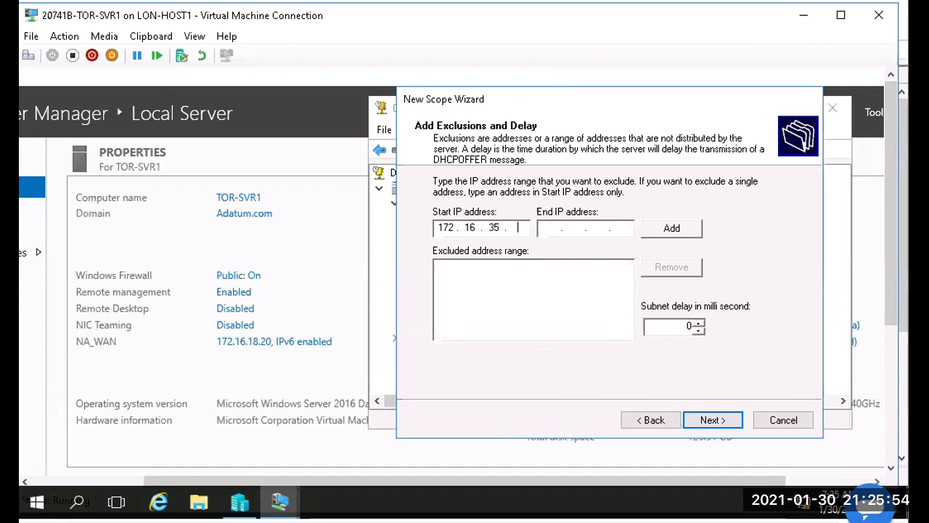
pyautogui.press('Tab')
pyautogui.write('172.16.35.254')
pyautogui.press('BackSpace')
pyautogui.press('BackSpace')
pyautogui.press('BackSpace')
pyautogui.write('10')
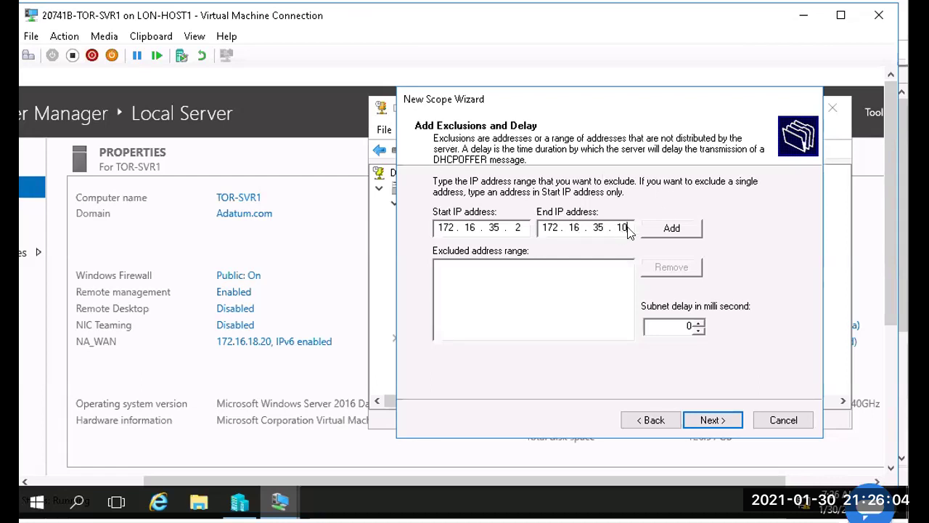
pyautogui.click(673, 228)
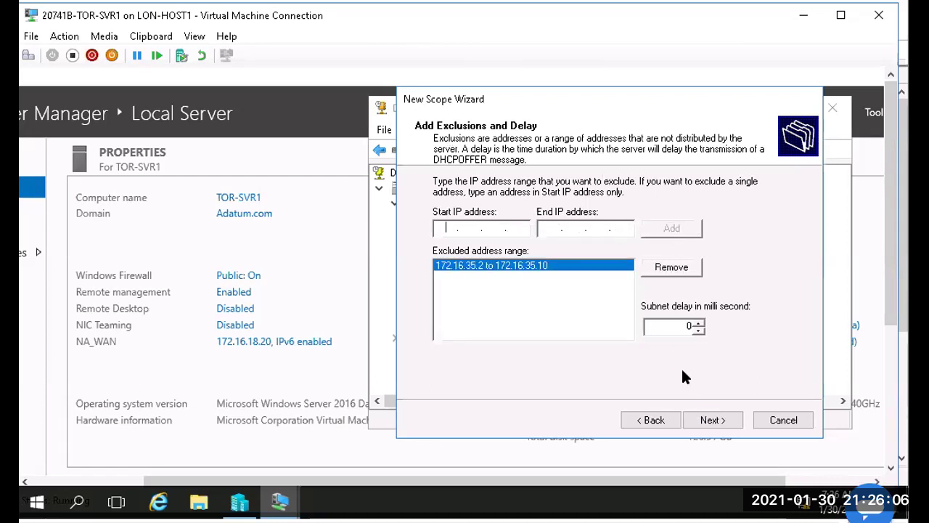
pyautogui.click(699, 420)
pyautogui.click(699, 419)
# Step: Add 172.16.35.1 as the MexicoCity-Wired scope's default gateway
pyautogui.click(699, 419)
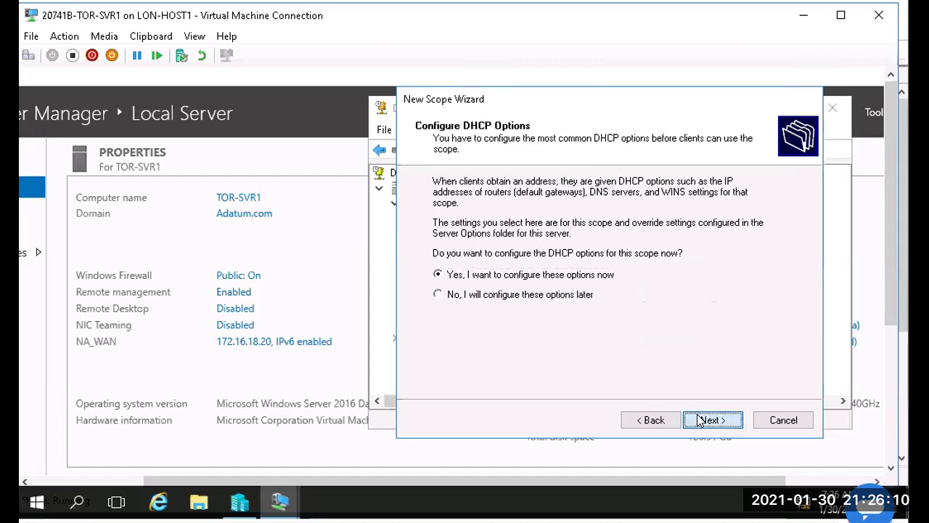
pyautogui.write('172.16.')
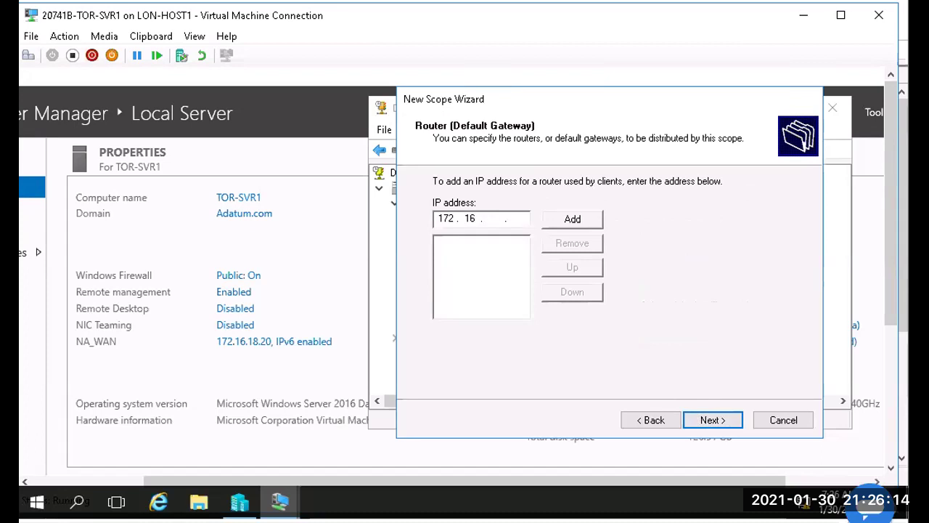
pyautogui.write('35.1')
pyautogui.click(573, 219)
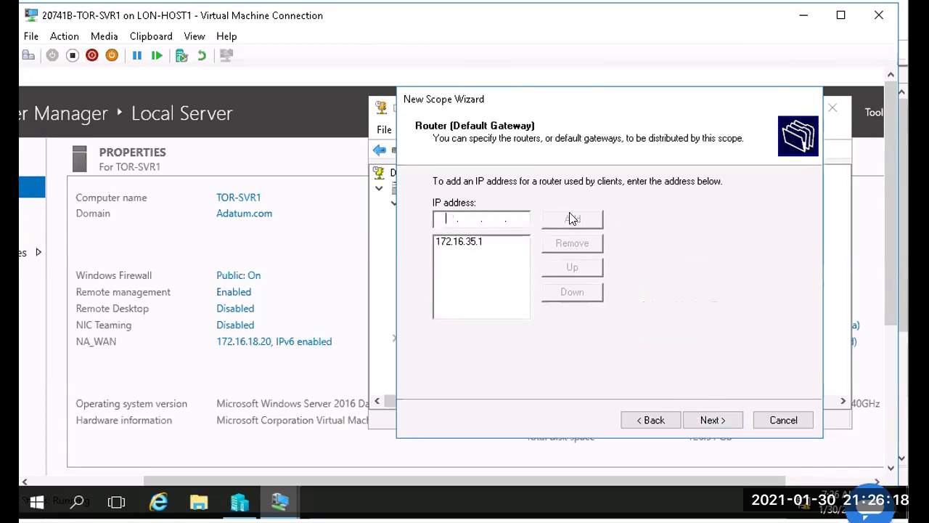
# Step: Accept the Adatum.com DNS settings, skip WINS, and finish the scope activated
pyautogui.click(712, 420)
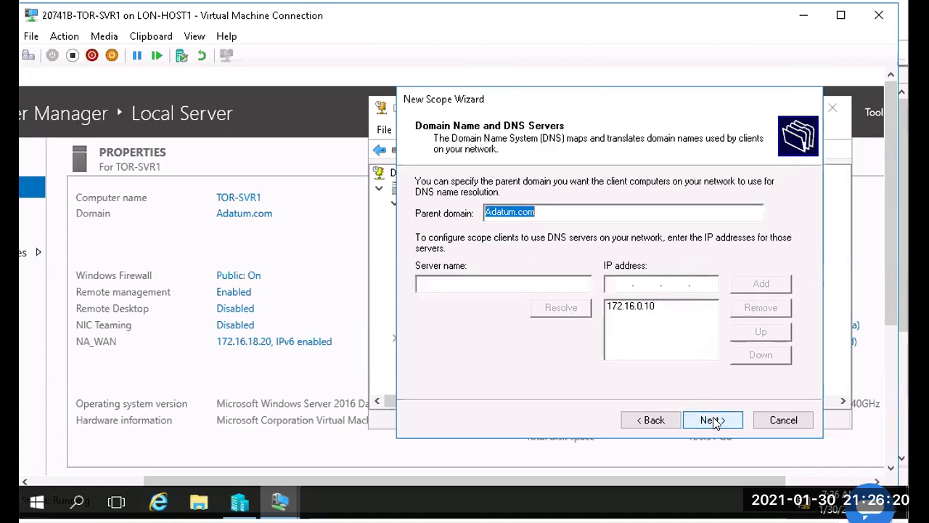
pyautogui.click(712, 420)
pyautogui.click(711, 420)
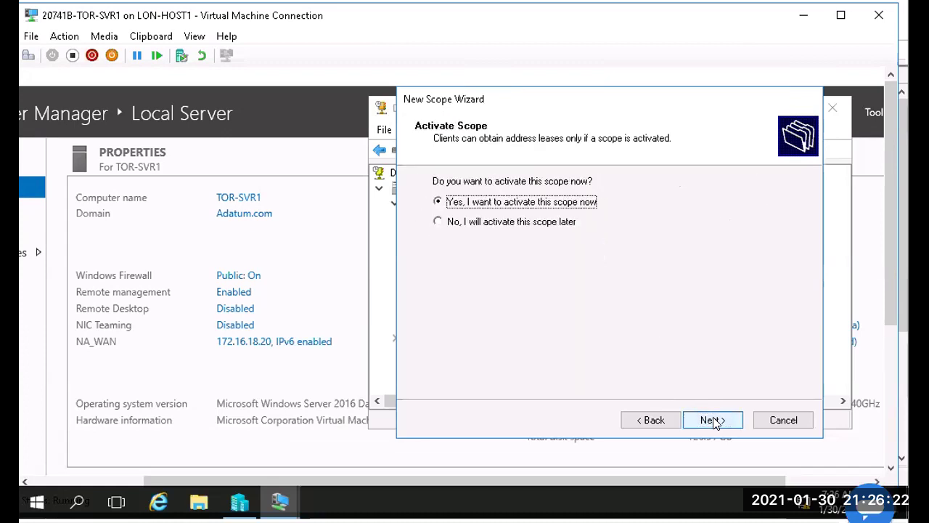
pyautogui.click(714, 422)
pyautogui.click(713, 420)
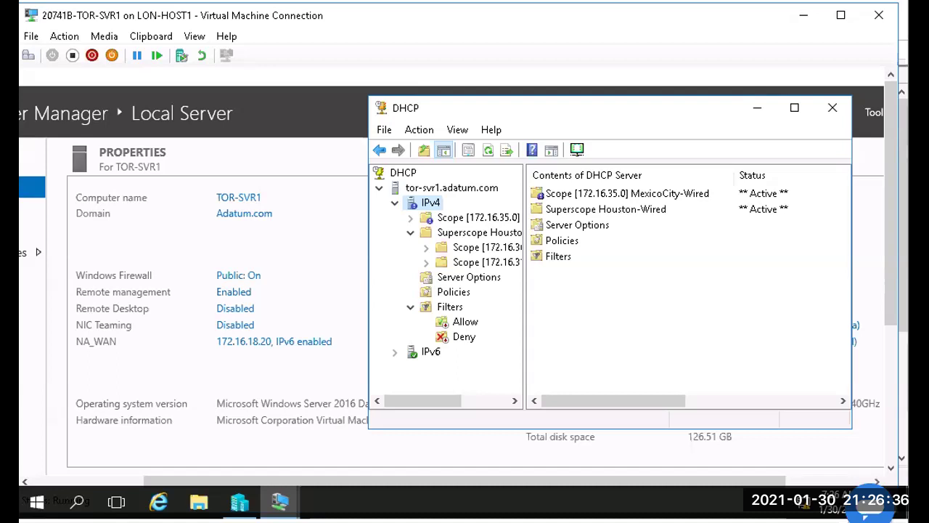
pyautogui.rightClick(420, 207)
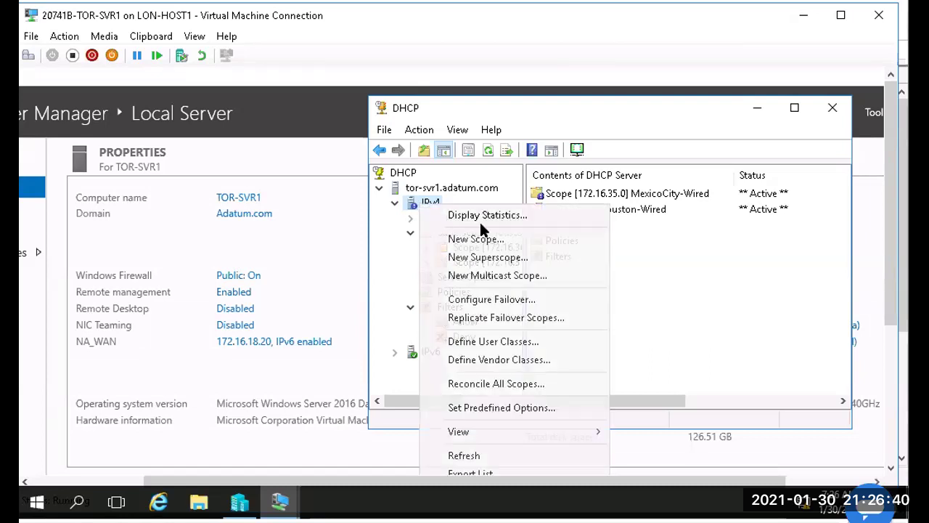
pyautogui.click(484, 237)
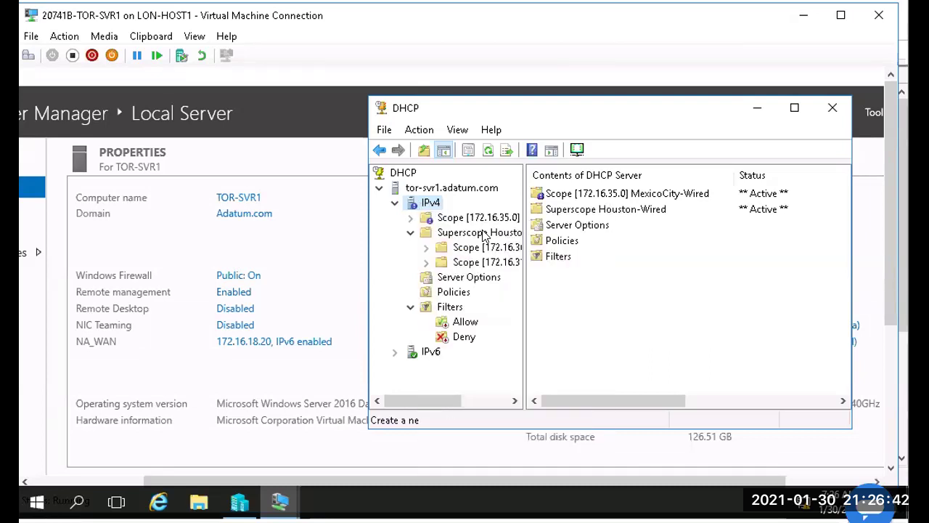
pyautogui.click(778, 420)
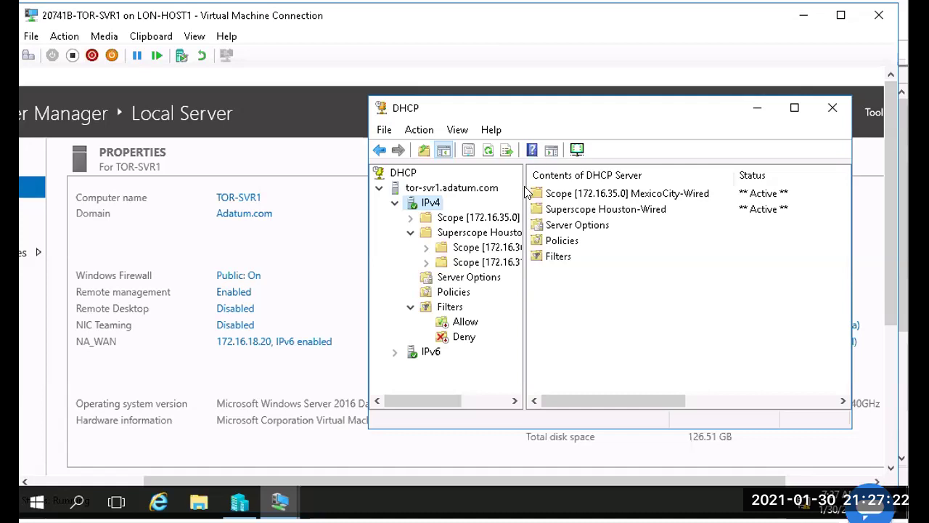
# Step: Widen the tree pane so scope names show fully, then bring up IPv4's actions
pyautogui.moveTo(524, 189); pyautogui.dragTo(584, 185)
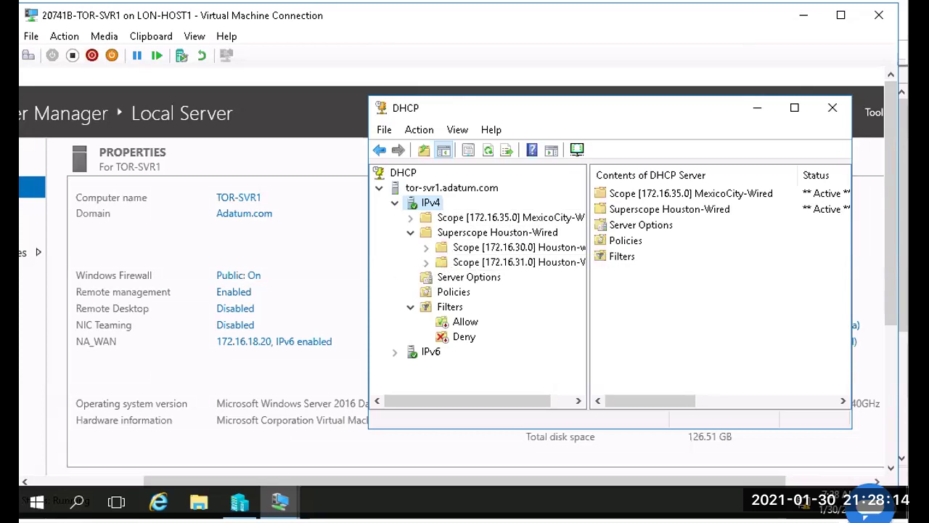
pyautogui.rightClick(431, 204)
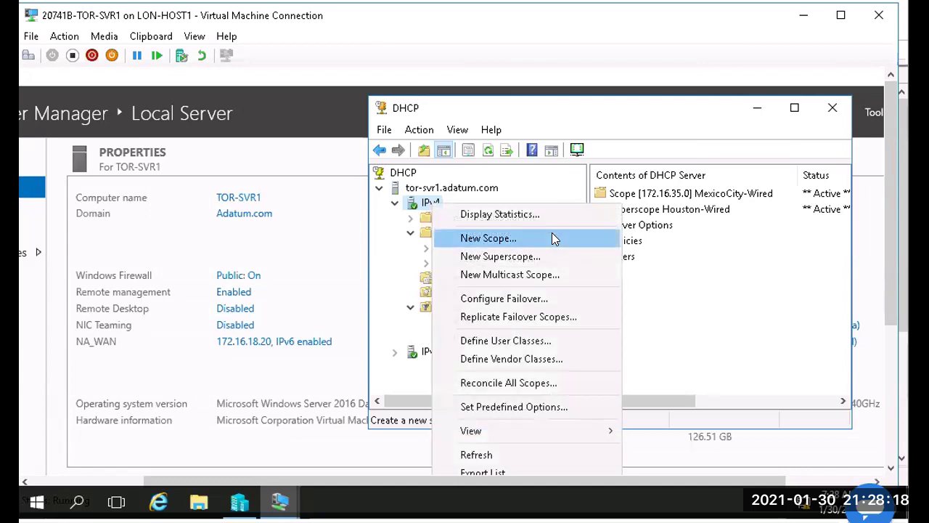
# Step: Start a new IPv4 scope named Portland-Wired in the New Scope Wizard
pyautogui.click(553, 239)
pyautogui.click(700, 420)
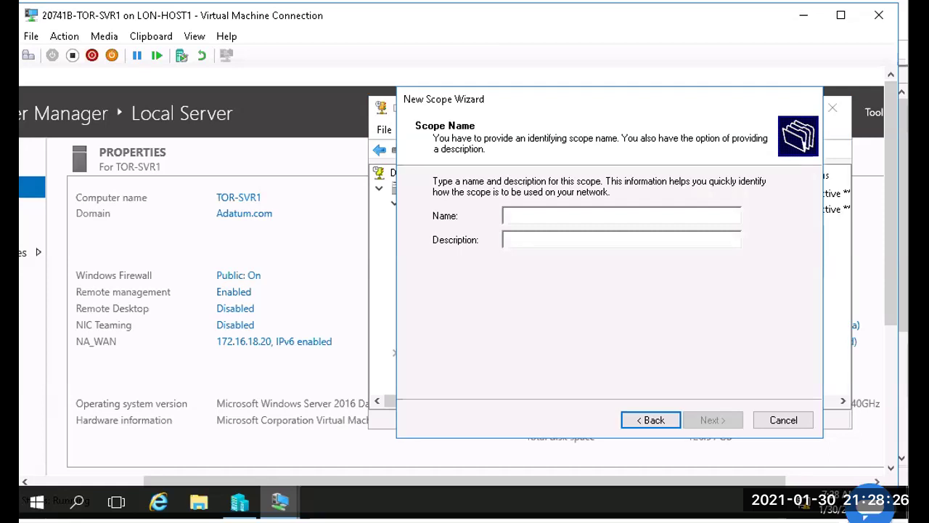
pyautogui.write('Por')
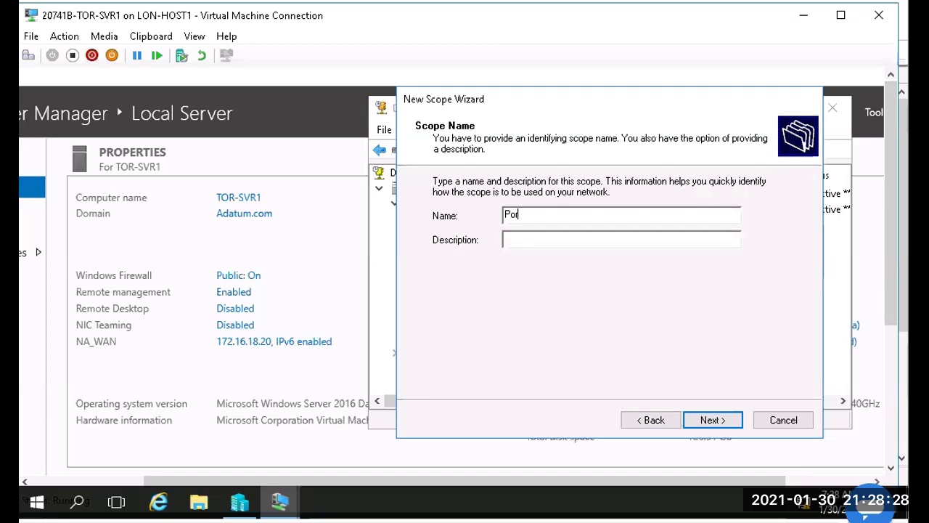
pyautogui.write('tland-Wired')
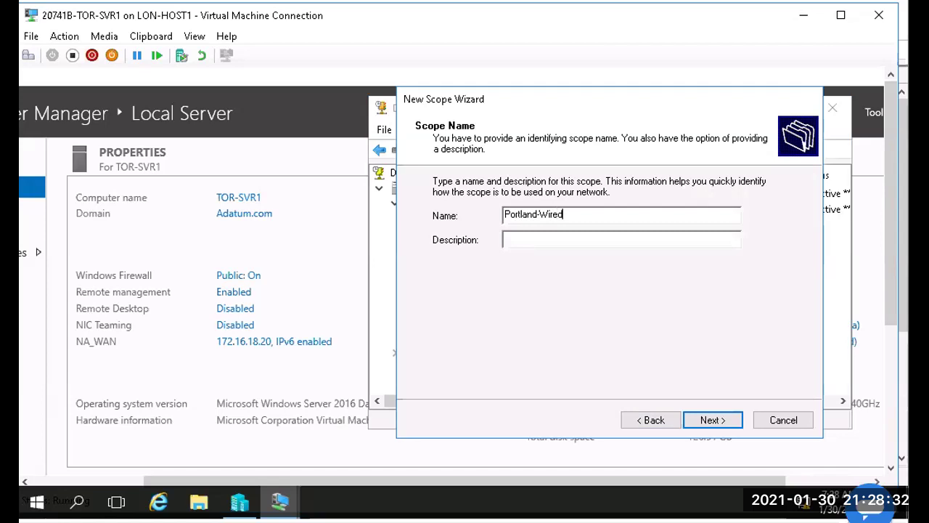
pyautogui.click(711, 420)
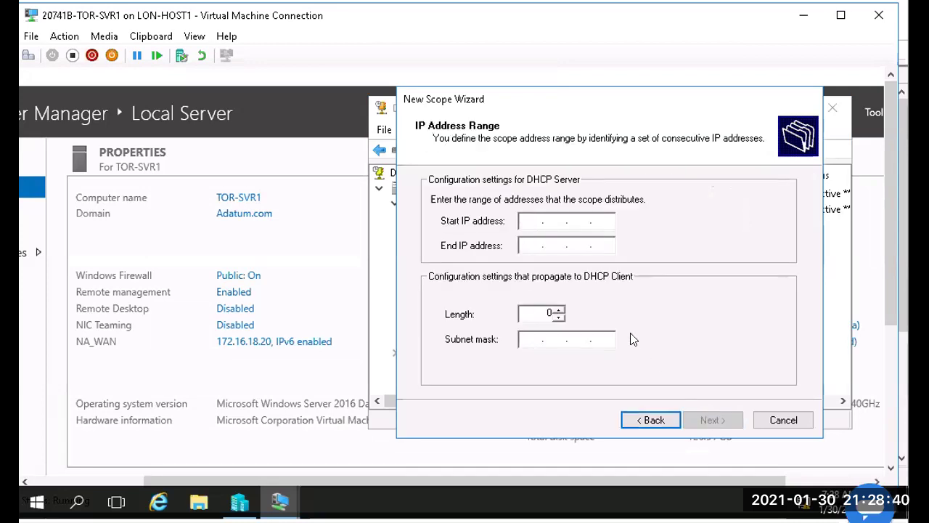
# Step: Set the Portland-Wired range to 172.16.40.2–172.16.40.254 with prefix length 24
pyautogui.write('172.16.40.2')
pyautogui.press('Tab')
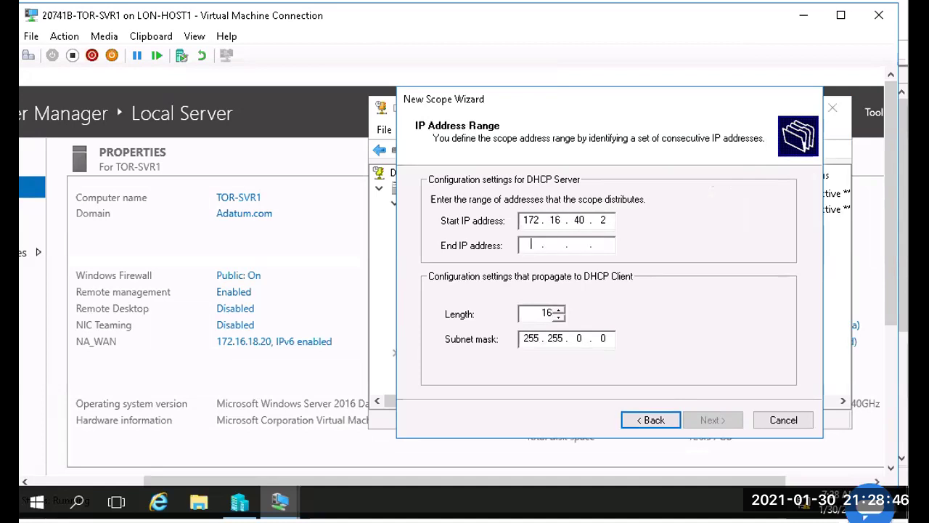
pyautogui.write('172 . 16 . 40 ')
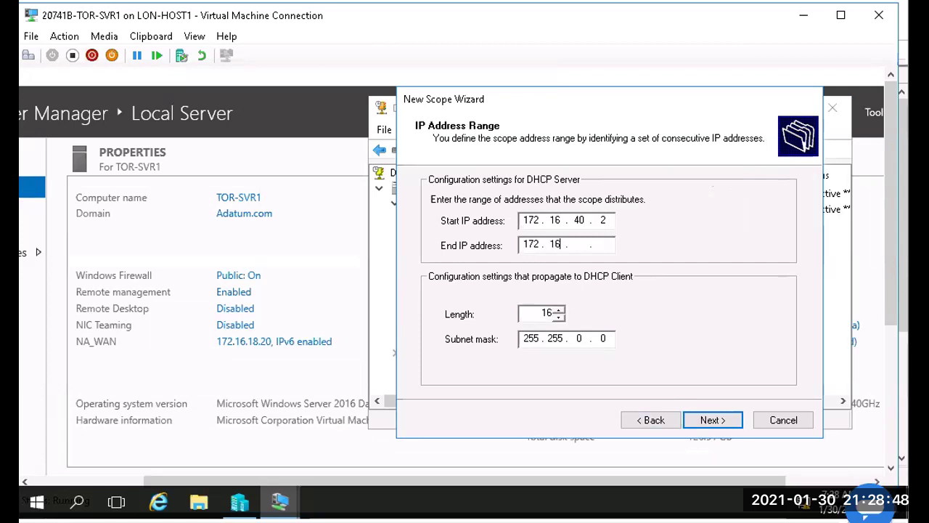
pyautogui.write('. 254')
pyautogui.press('Tab')
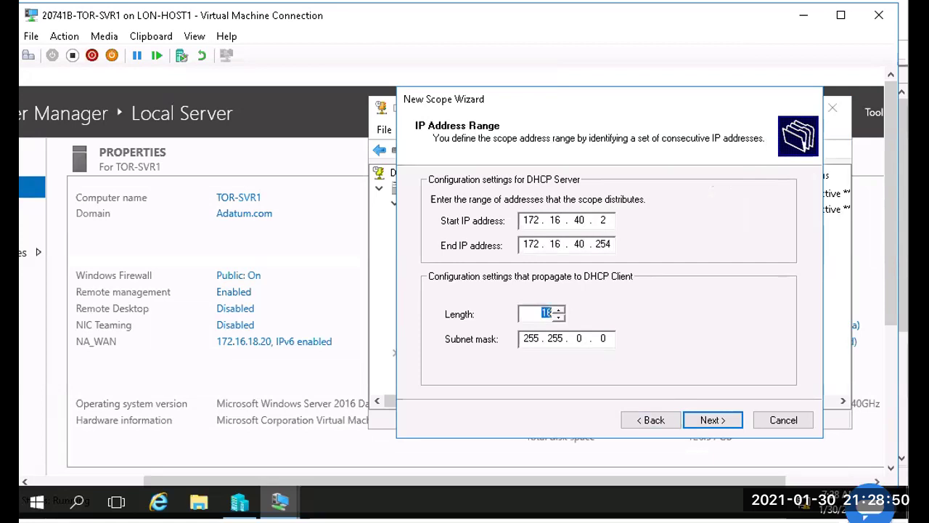
pyautogui.write('24')
pyautogui.click(712, 418)
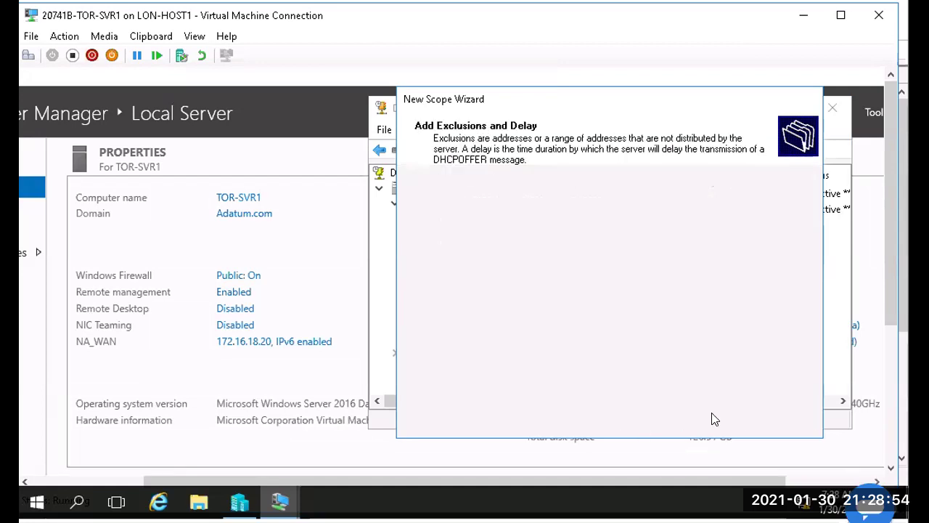
# Step: Exclude addresses 172.16.40.2 through 172.16.40.10 from the scope
pyautogui.write('172 . ')
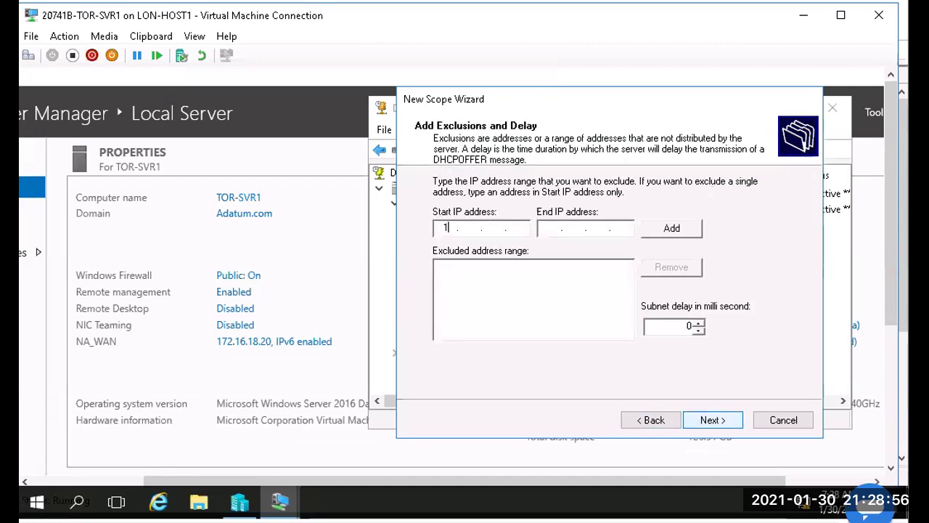
pyautogui.write('16 . 40 . 2')
pyautogui.press('Tab')
pyautogui.write('172 . 16 ')
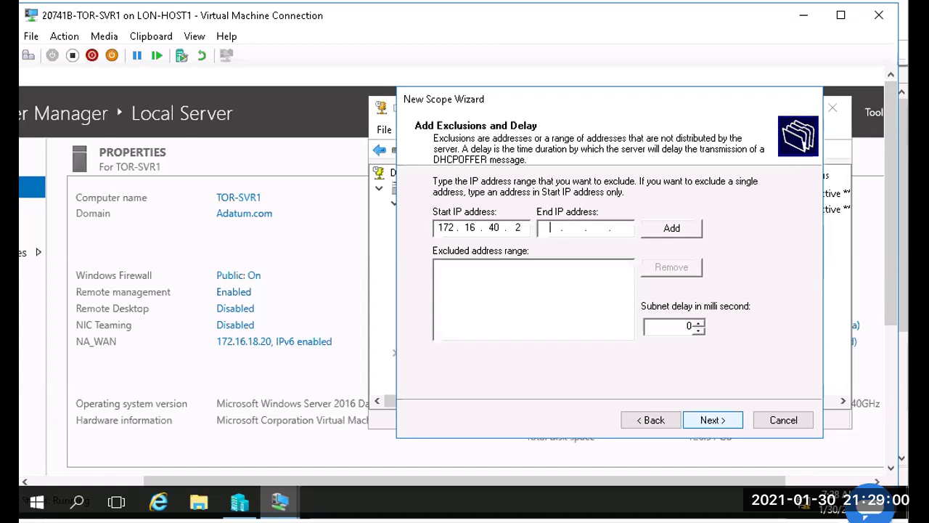
pyautogui.write('. 40 . 10')
pyautogui.click(671, 230)
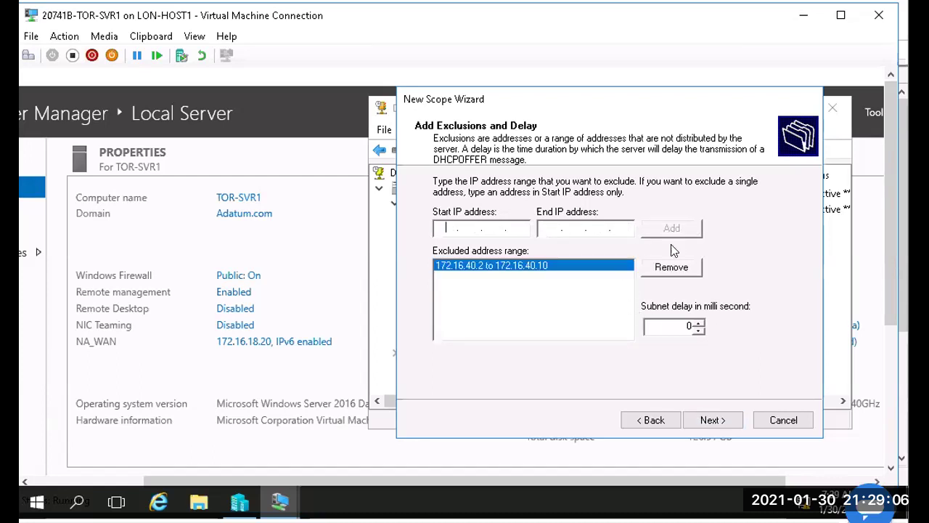
# Step: Keep the default lease and add 172.16.40.1 as the default gateway
pyautogui.click(704, 418)
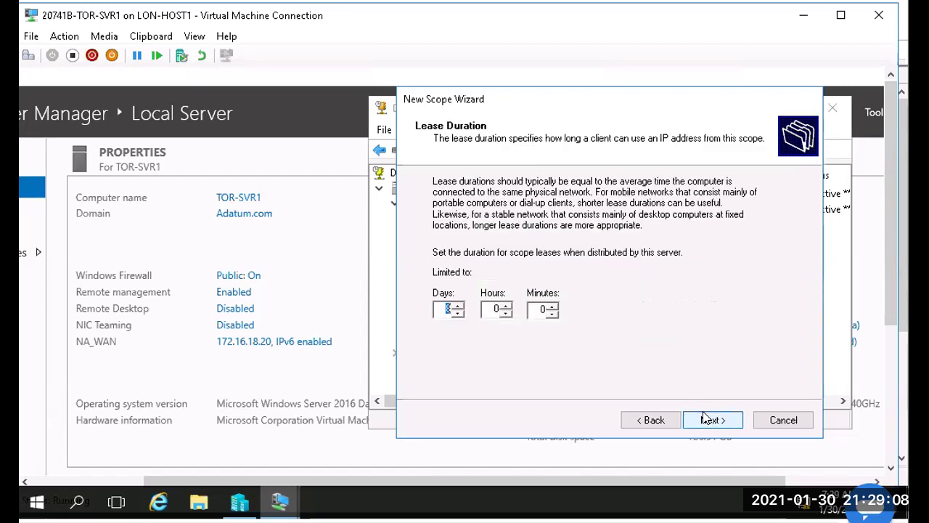
pyautogui.click(703, 419)
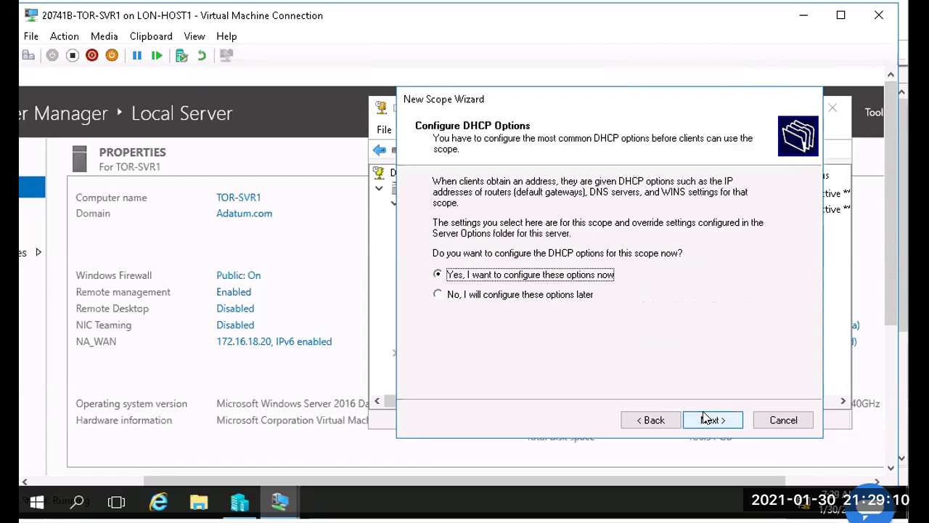
pyautogui.click(704, 418)
pyautogui.write('172 . 16 . 40 . 1')
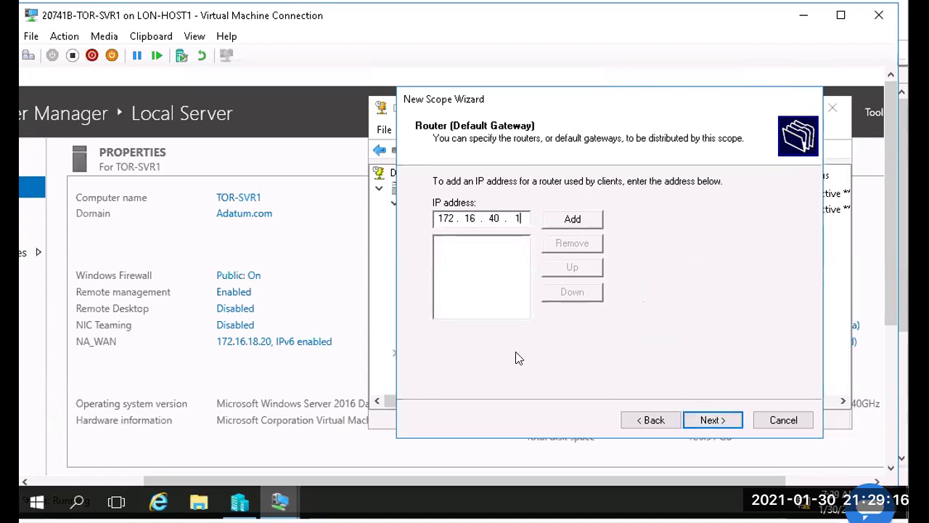
pyautogui.click(582, 221)
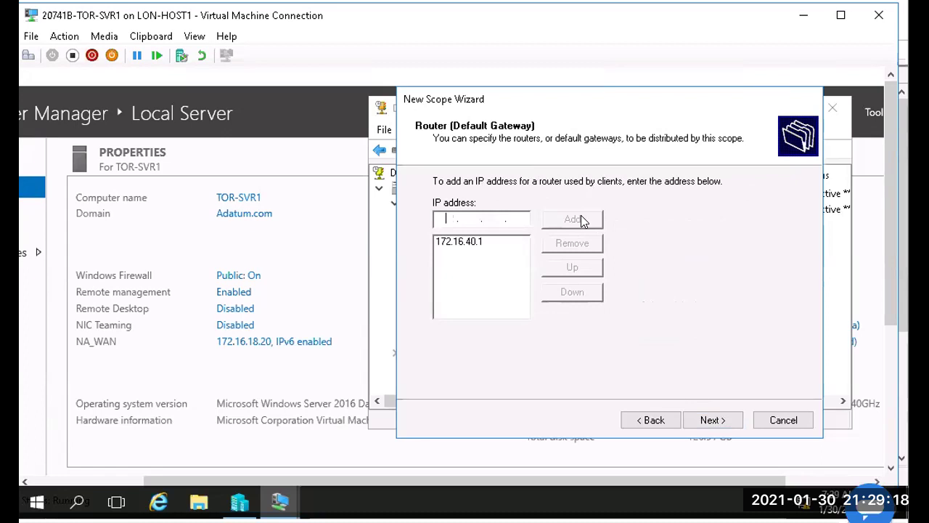
# Step: Accept the Adatum.com DNS settings, skip WINS, and create Portland-Wired as an active scope
pyautogui.click(710, 420)
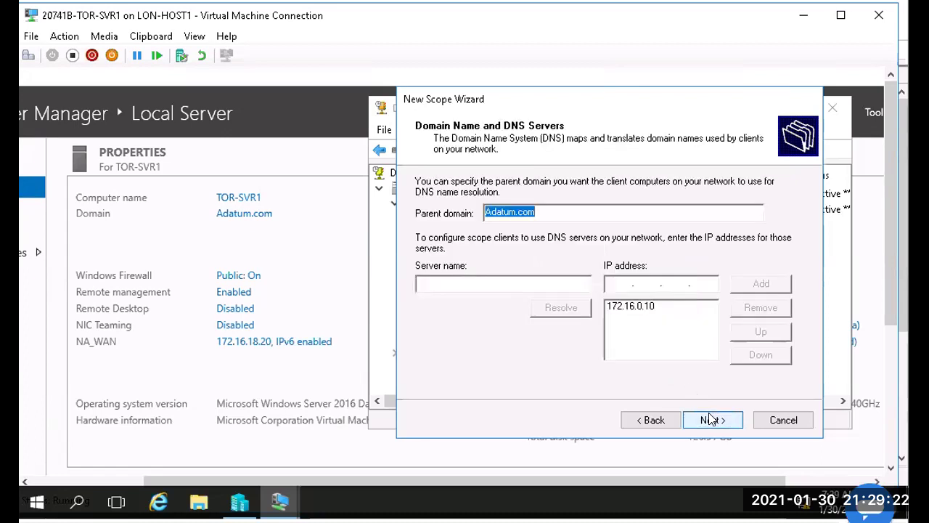
pyautogui.click(710, 420)
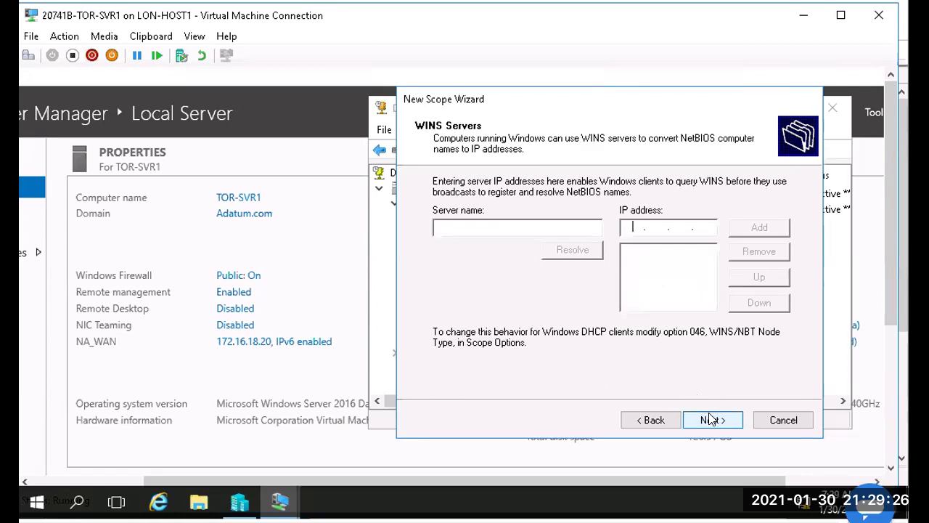
pyautogui.click(709, 420)
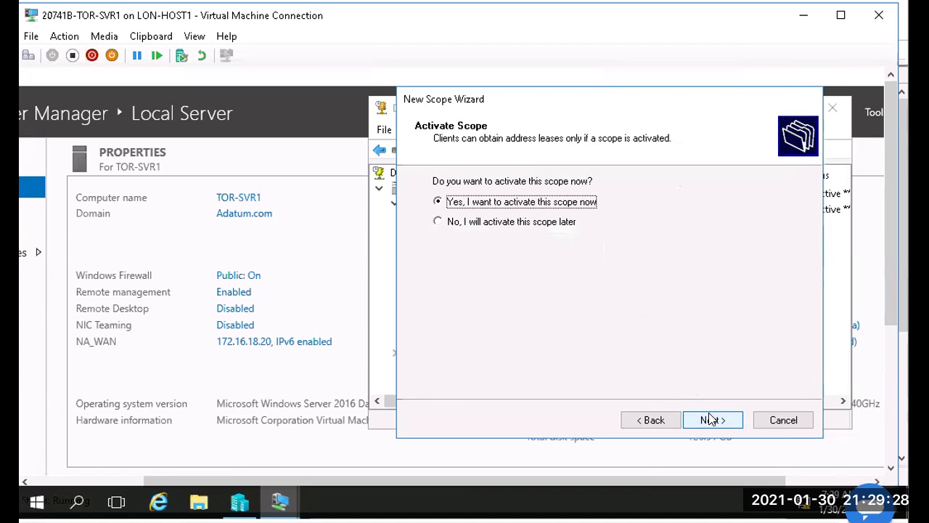
pyautogui.click(709, 420)
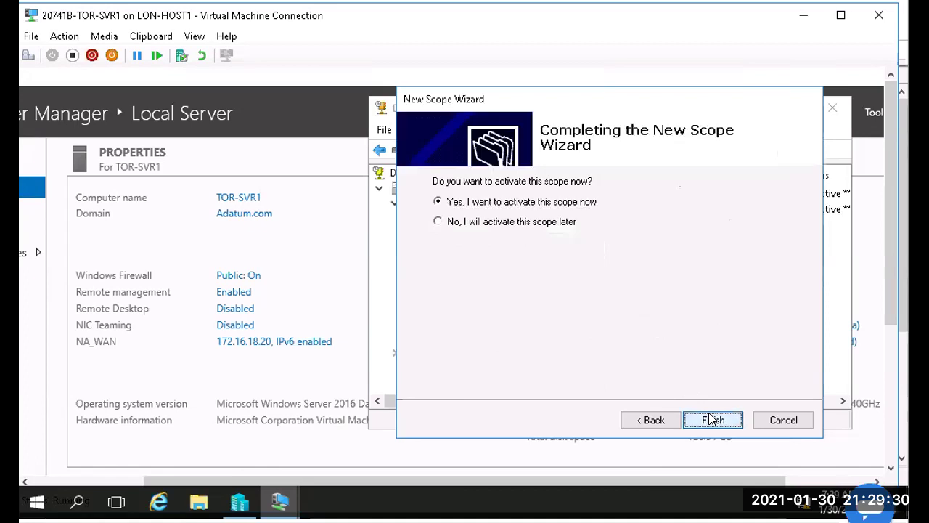
pyautogui.click(711, 420)
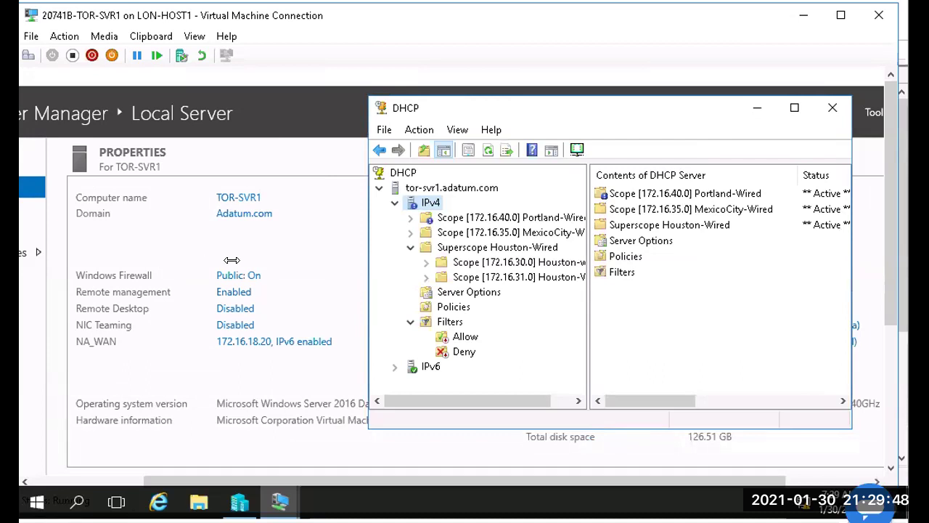
# Step: Start another new IPv4 scope and name it Portland_wireless
pyautogui.rightClick(431, 202)
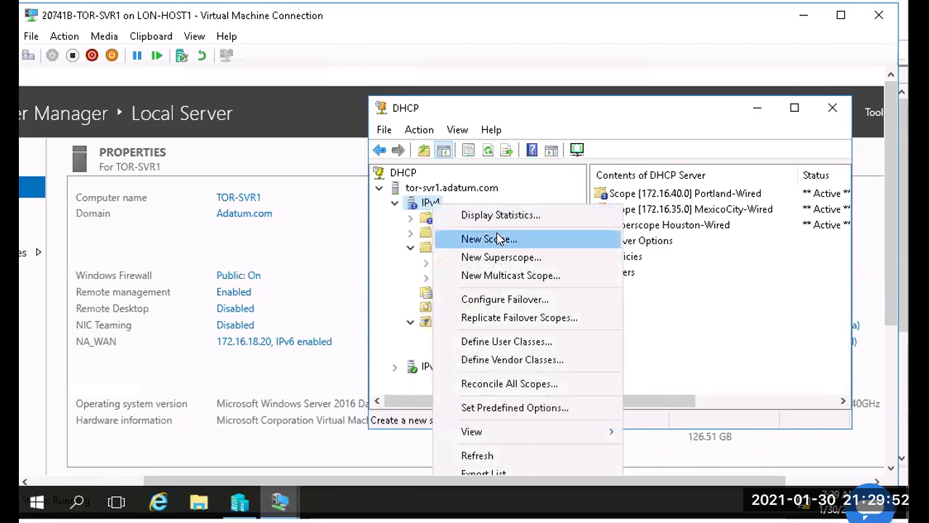
pyautogui.click(499, 239)
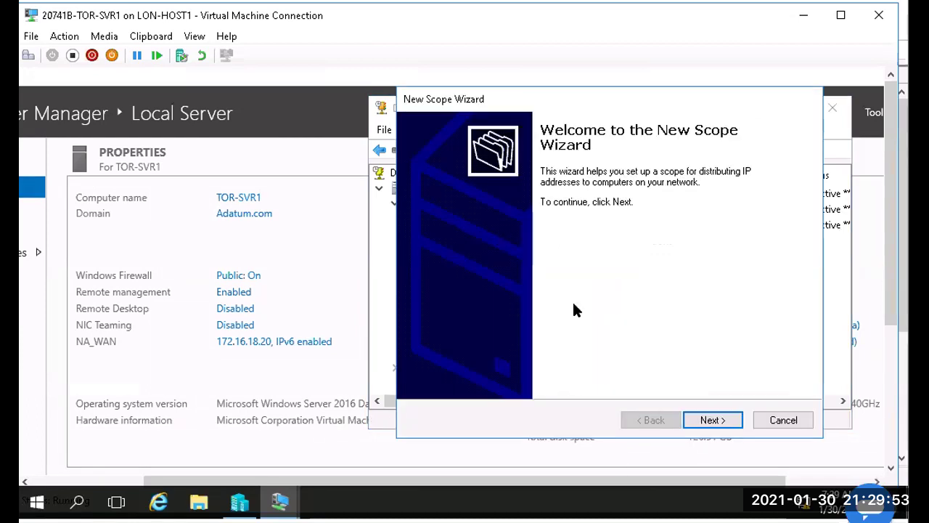
pyautogui.click(712, 420)
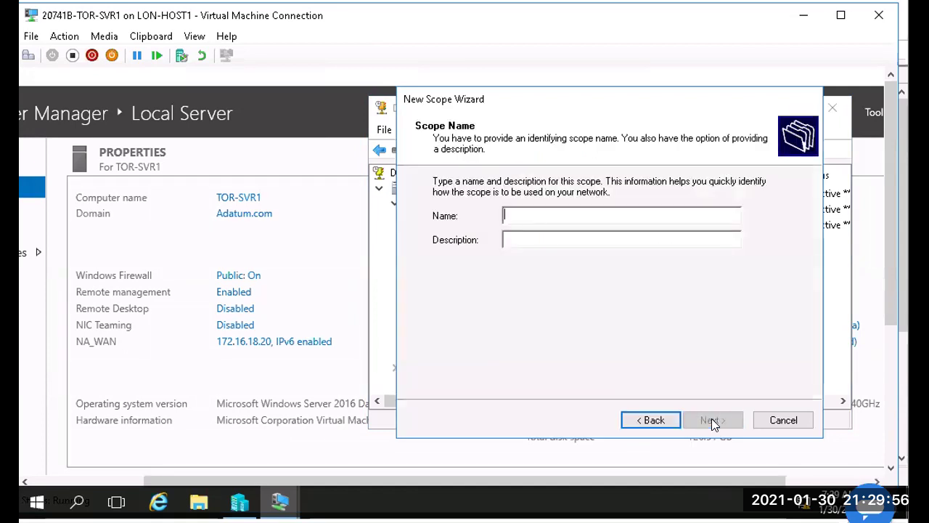
pyautogui.write('Port')
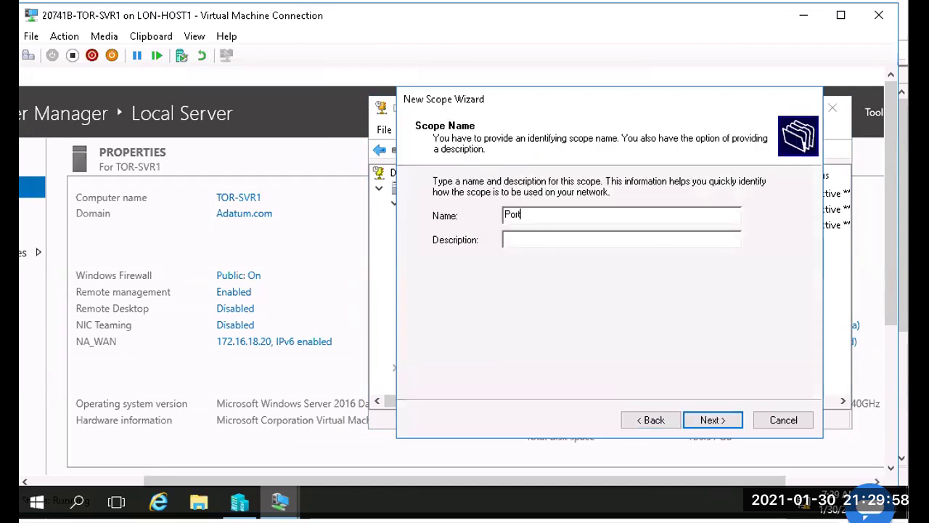
pyautogui.write('land_wireless')
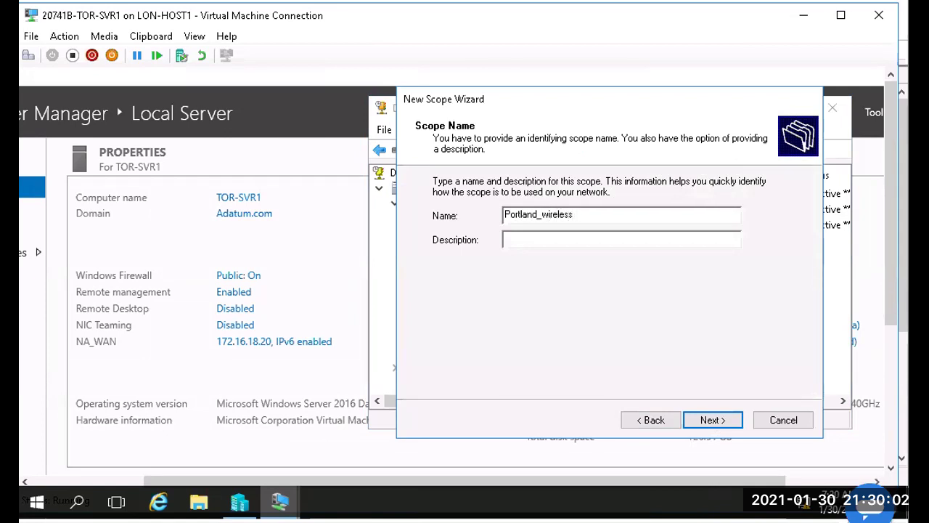
pyautogui.click(734, 421)
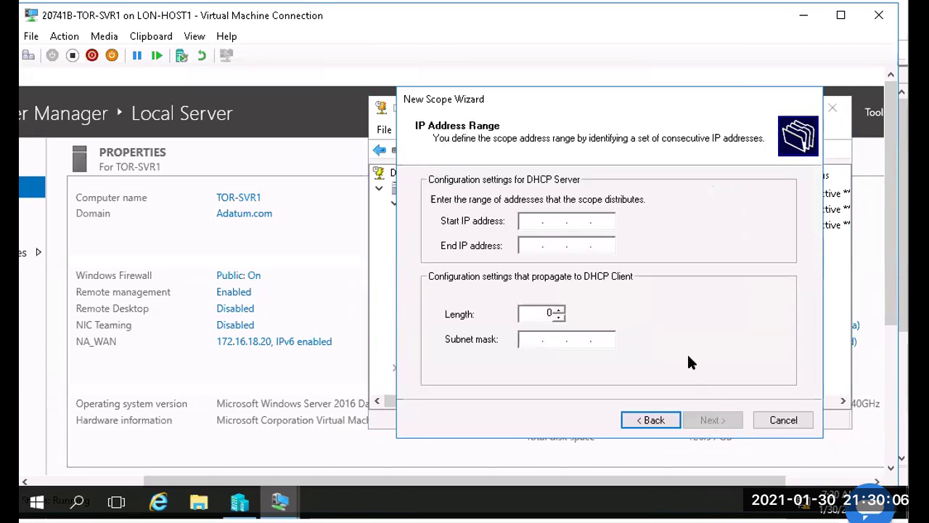
# Step: Set the scope range to 172.16.57.2–172.16.57.254 with prefix length 24 (255.255.255.0)
pyautogui.write('172 . 16 . 57 . 2')
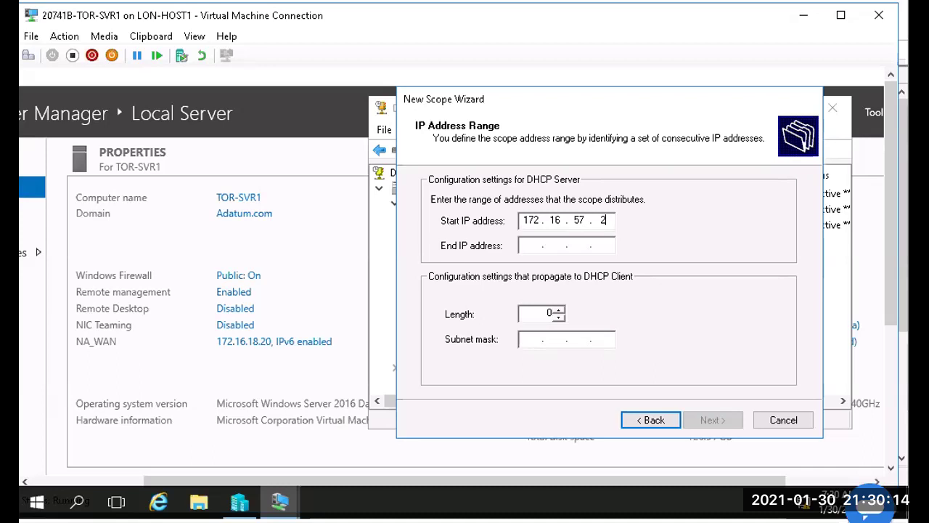
pyautogui.press('Tab')
pyautogui.write('172 . 16 . ')
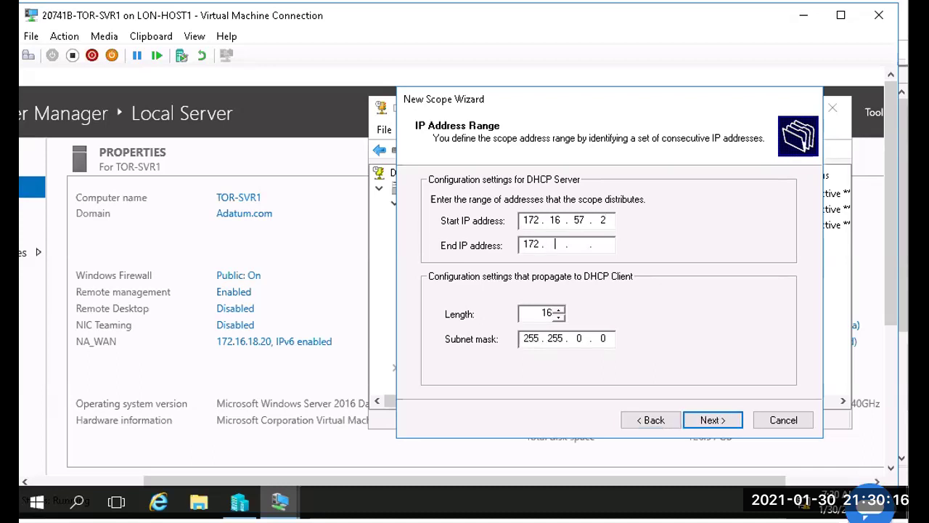
pyautogui.write('57 . 254')
pyautogui.press('Tab')
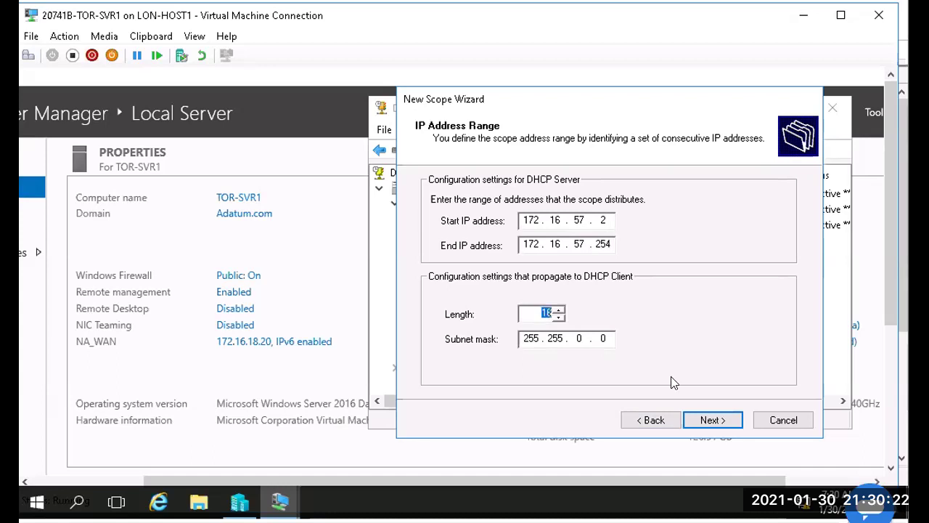
pyautogui.write('24')
pyautogui.press('Tab')
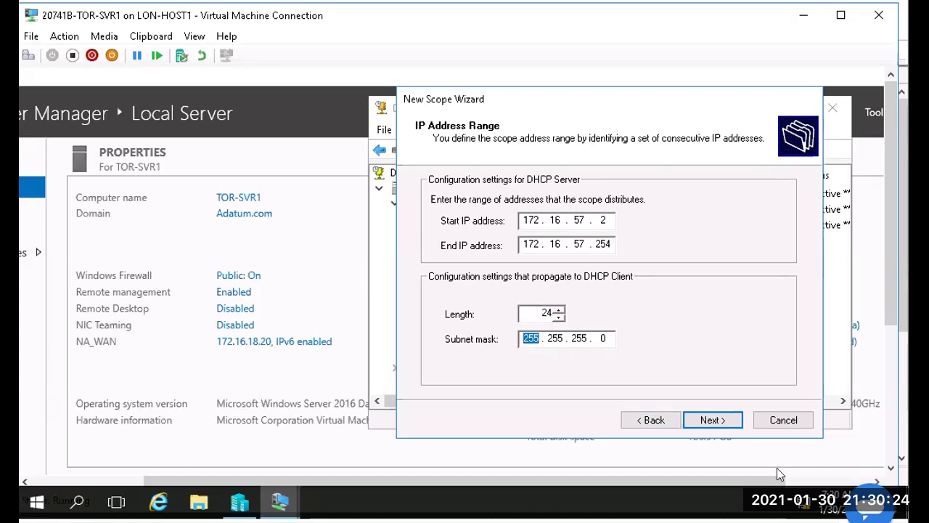
pyautogui.click(721, 421)
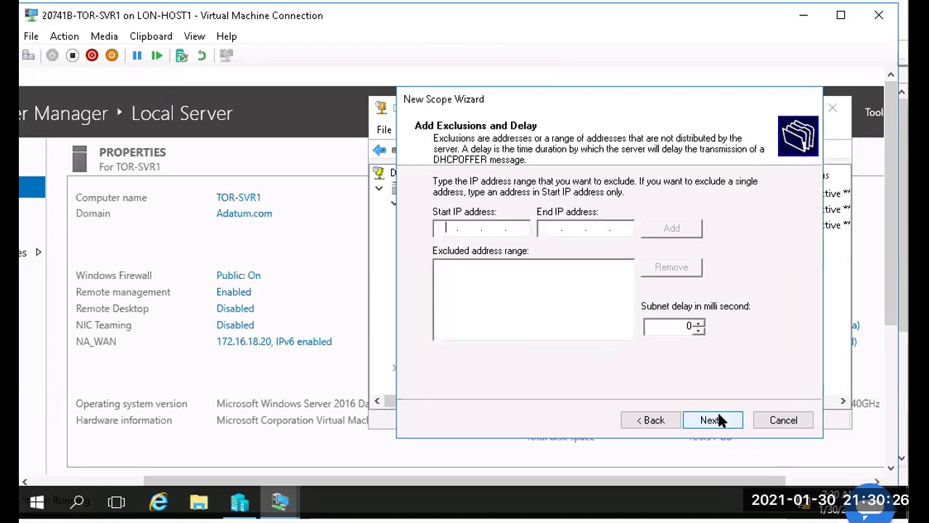
# Step: Attempt exclusion 172.16.40.2–172.16.40.10, dismiss the out-of-range error and recheck the scope range
pyautogui.write('172.16.40.2')
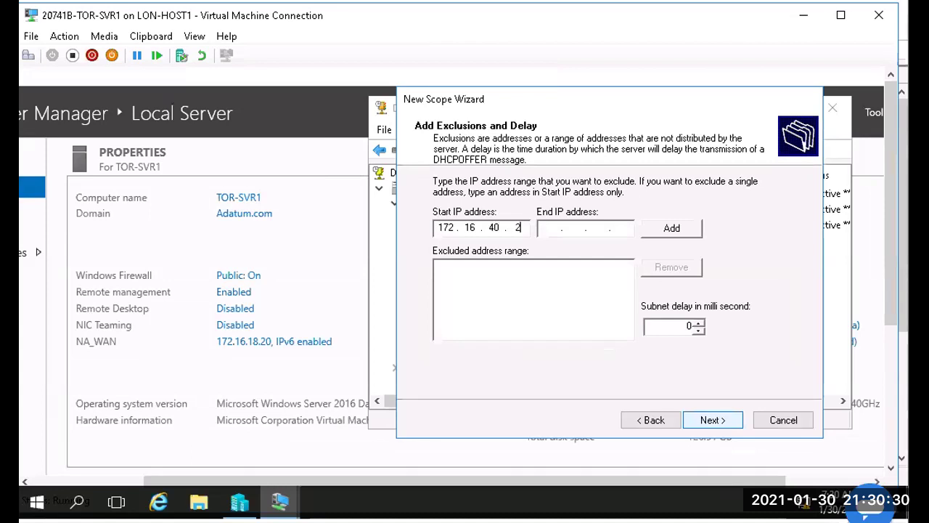
pyautogui.press('Tab')
pyautogui.write('172 . 16 . 40 . 10')
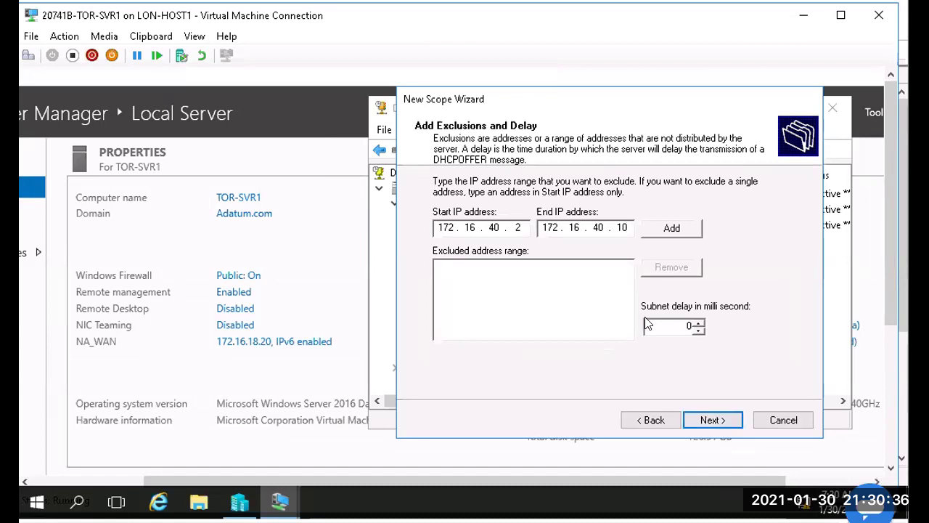
pyautogui.click(662, 231)
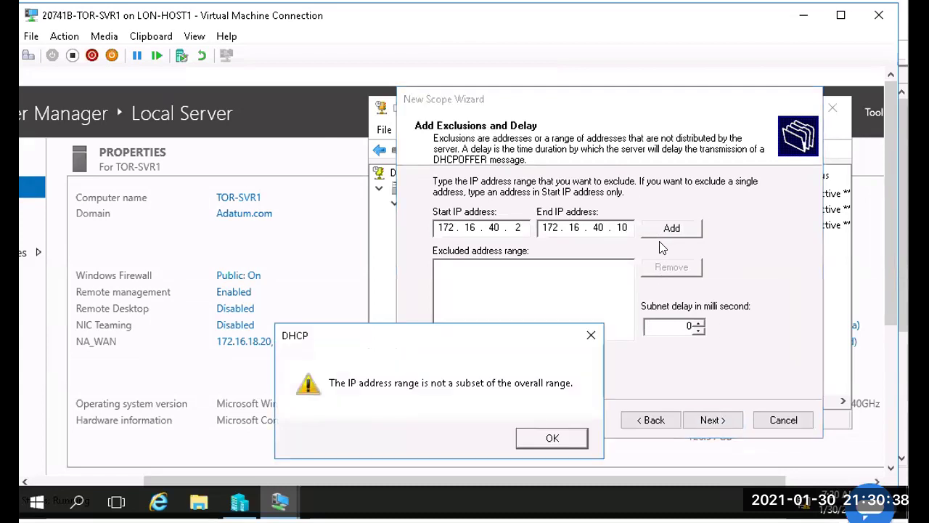
pyautogui.click(552, 438)
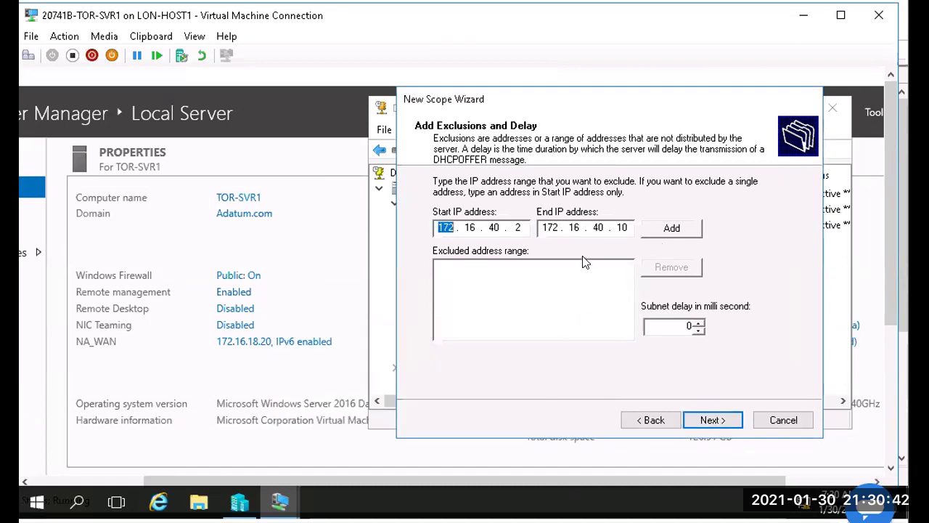
pyautogui.click(648, 420)
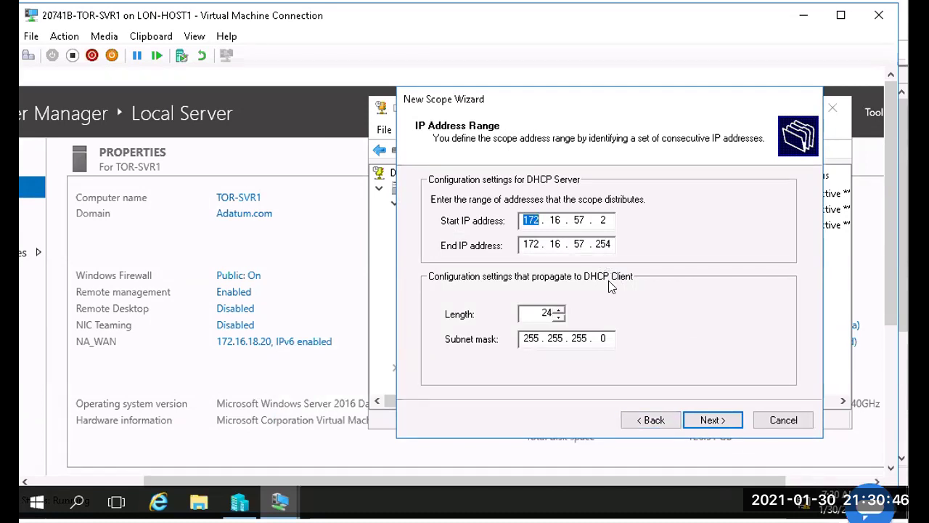
pyautogui.click(710, 421)
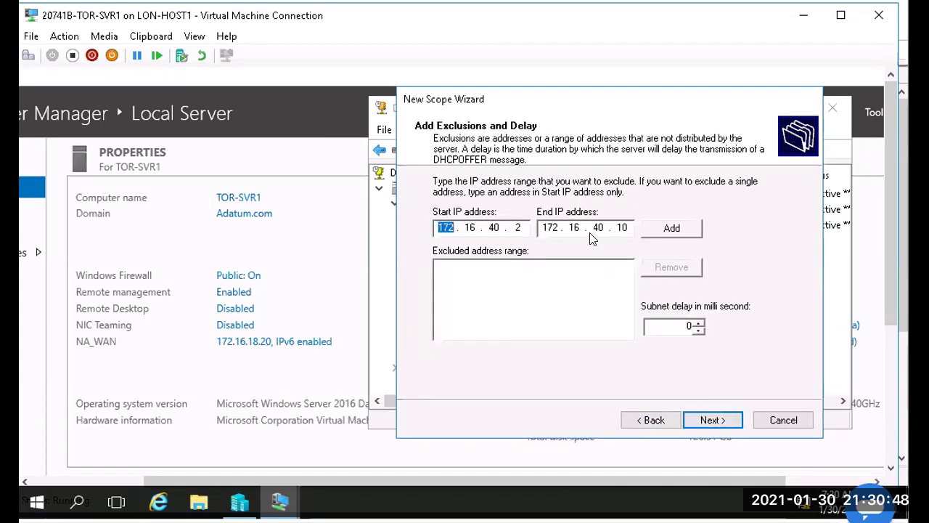
# Step: Correct the exclusion to 172.16.57.2–172.16.57.10, add it, and keep the default lease duration
pyautogui.doubleClick(492, 227)
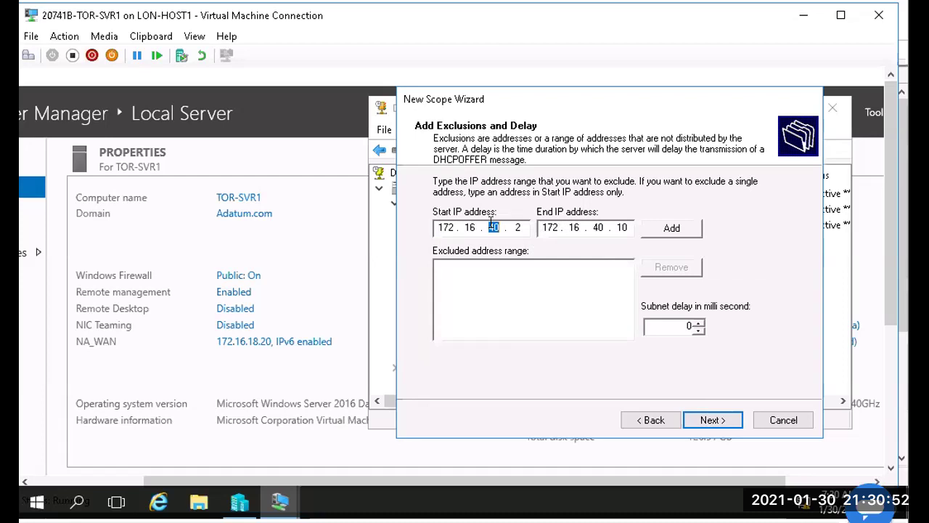
pyautogui.write('57')
pyautogui.press('Tab')
pyautogui.press('Tab')
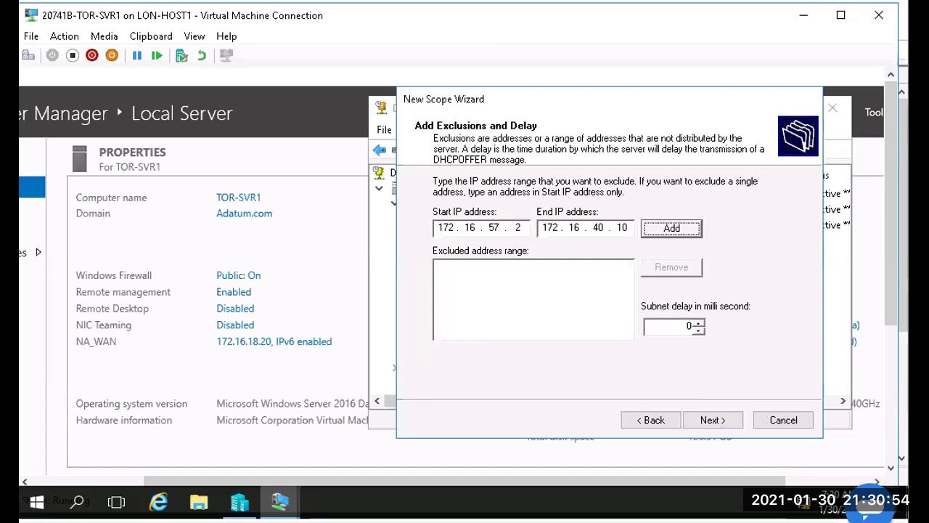
pyautogui.hotkey('shift', 'Tab')
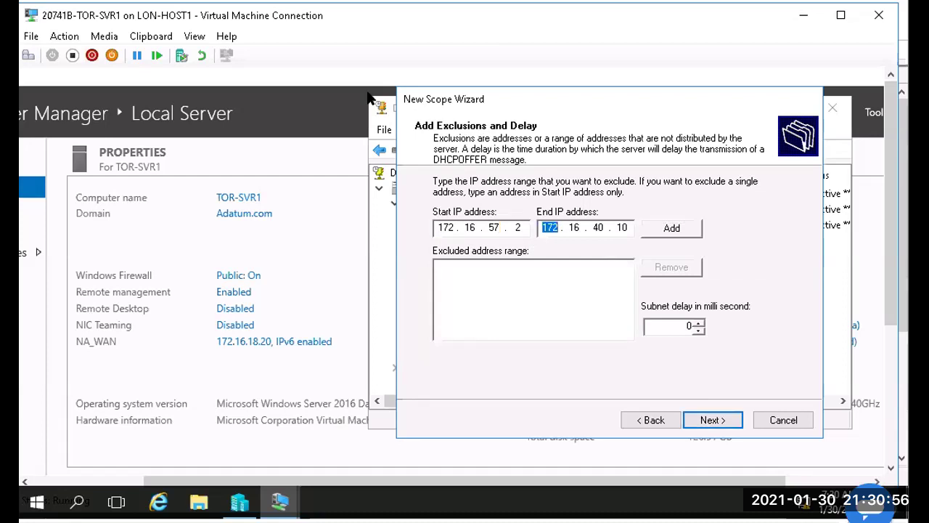
pyautogui.moveTo(590, 222); pyautogui.dragTo(606, 222)
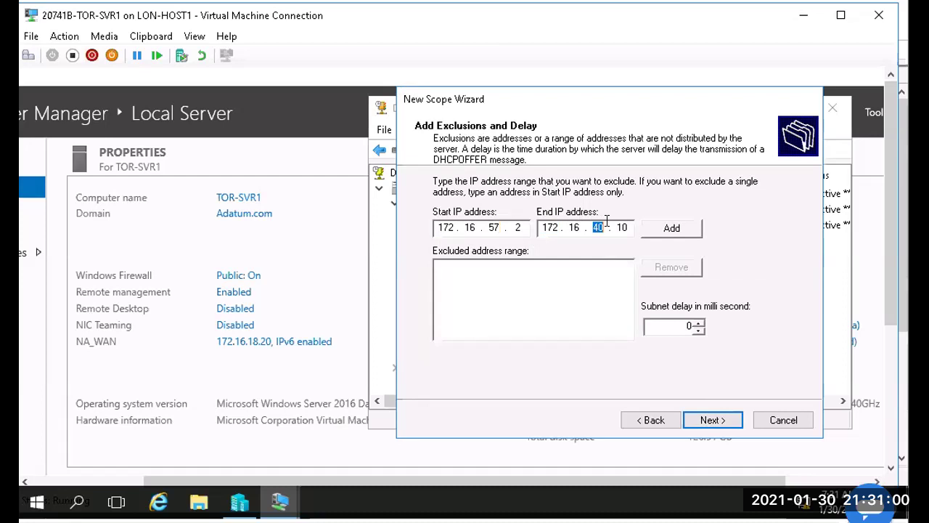
pyautogui.write('57')
pyautogui.click(691, 221)
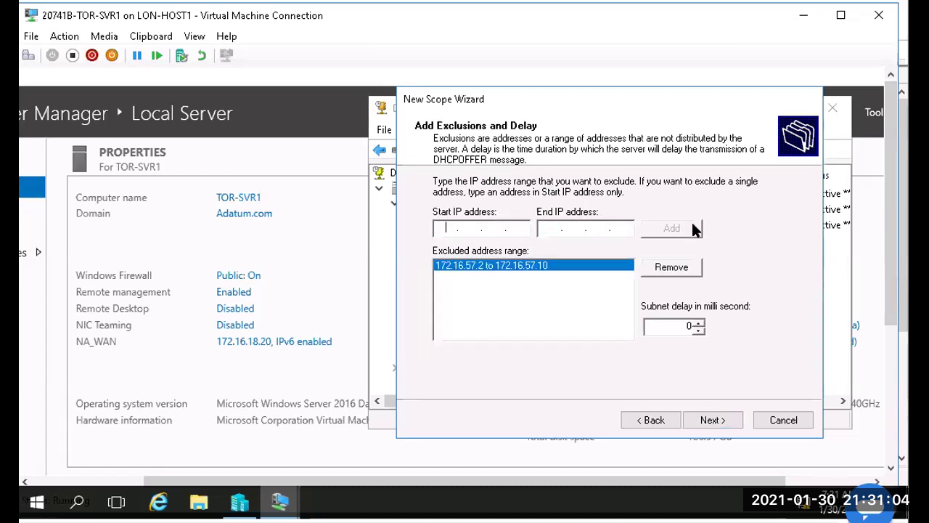
pyautogui.click(709, 419)
pyautogui.click(709, 419)
pyautogui.click(709, 419)
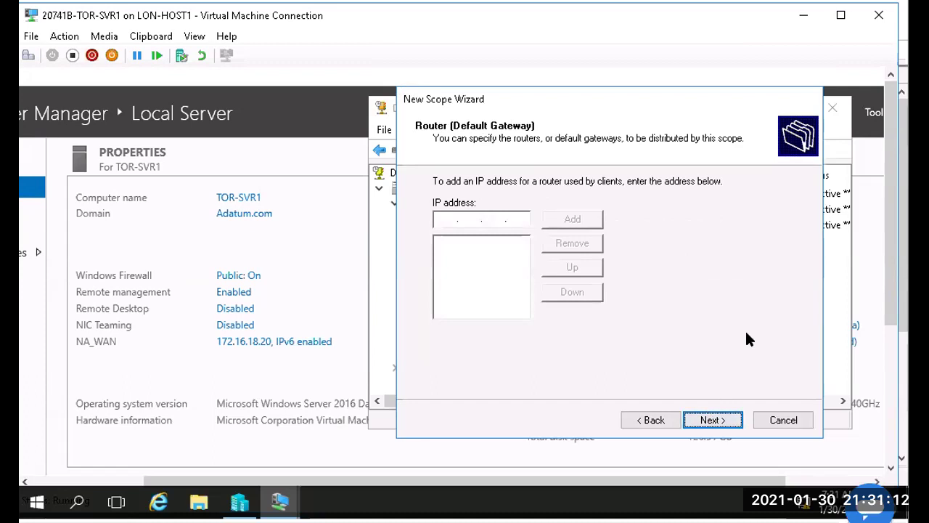
# Step: Add 172.16.57.1 as the scope's default gateway
pyautogui.click(435, 221)
pyautogui.write('172 . 16 . 5')
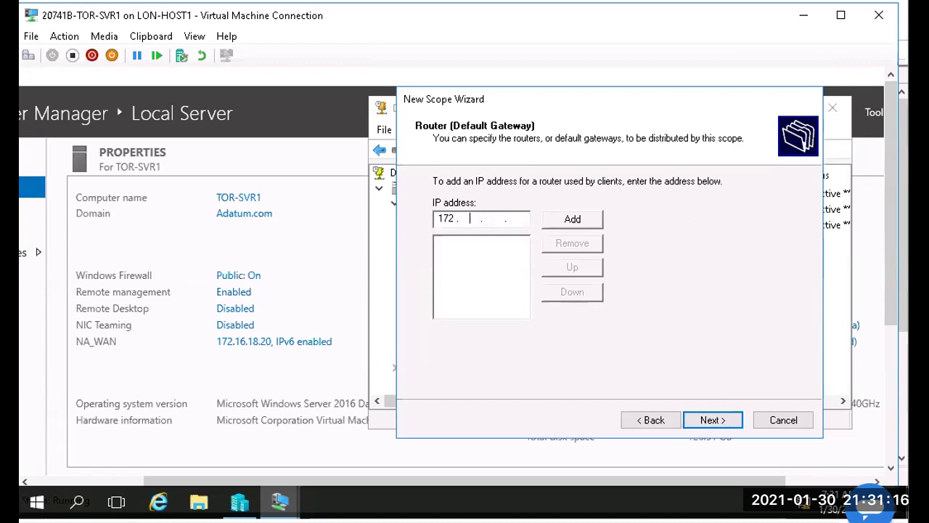
pyautogui.write('7 .')
pyautogui.click(557, 221)
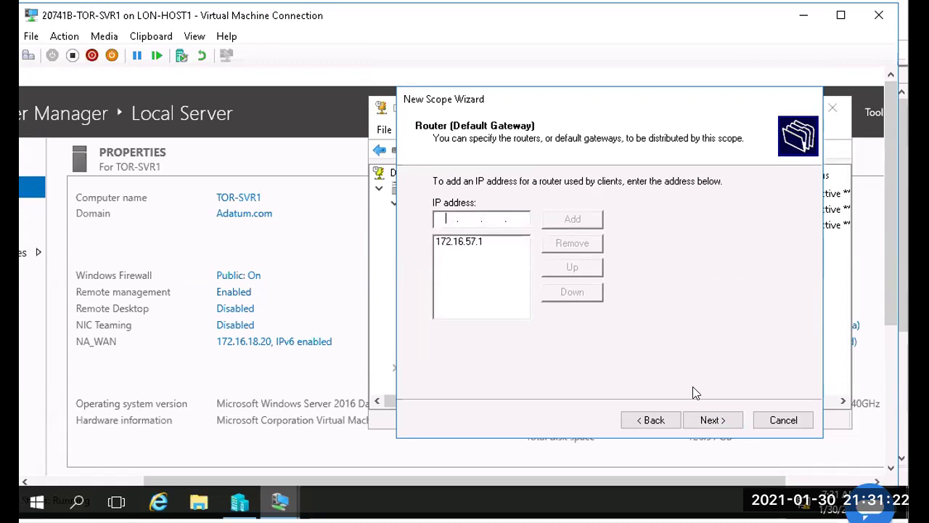
# Step: Keep the Adatum.com DNS settings, skip WINS, activate the scope and finish the wizard
pyautogui.click(708, 419)
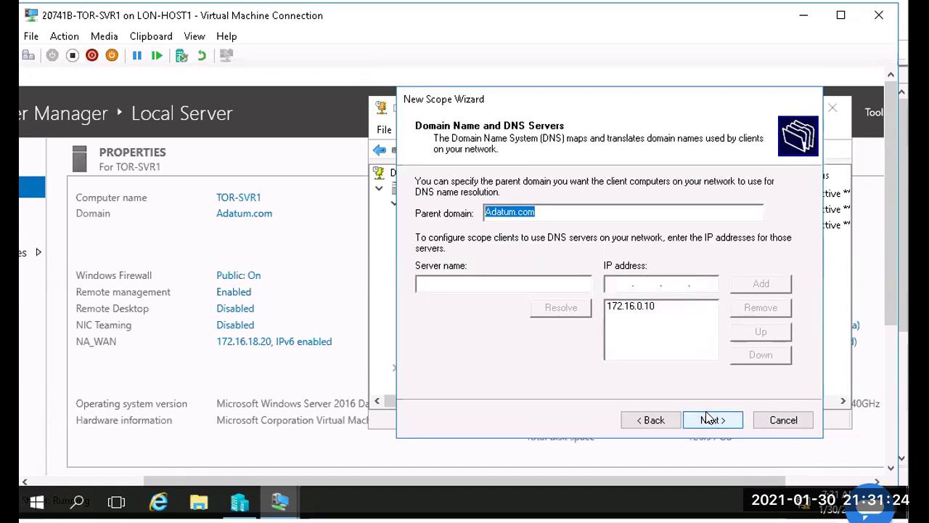
pyautogui.click(708, 419)
pyautogui.click(707, 419)
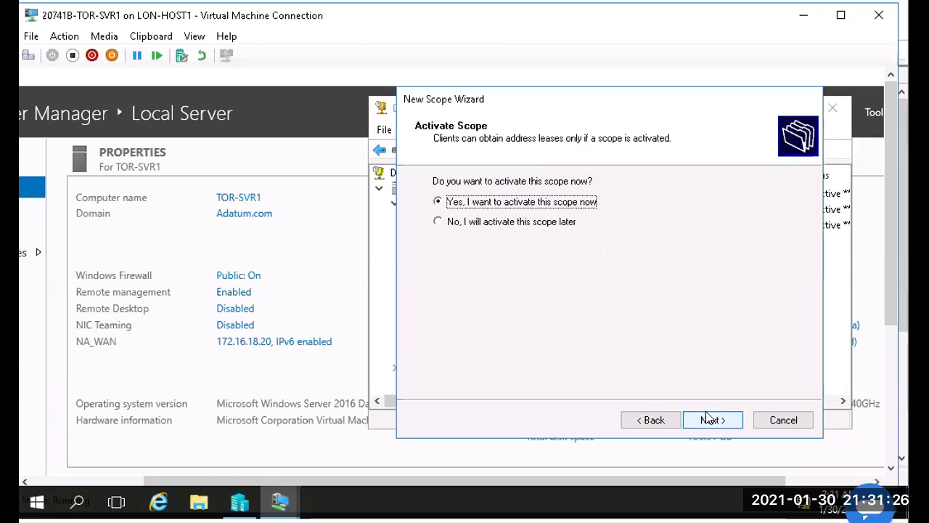
pyautogui.click(708, 419)
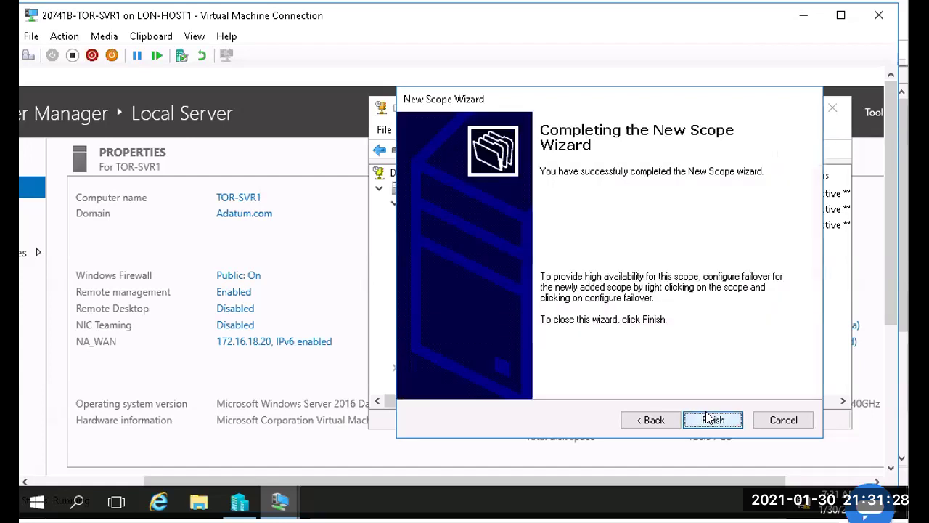
pyautogui.click(712, 420)
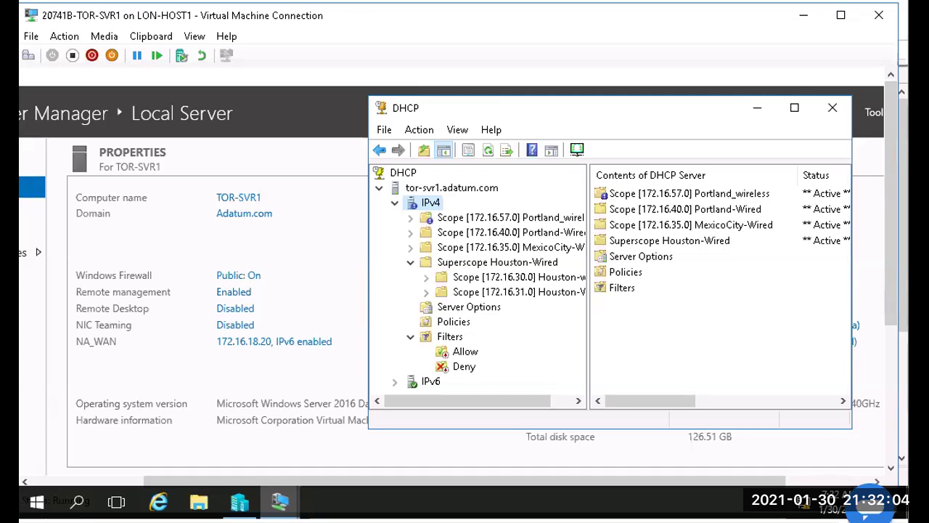
# Step: Maximize the DHCP console and VM window, then restore the VM window to its previous size
pyautogui.click(795, 108)
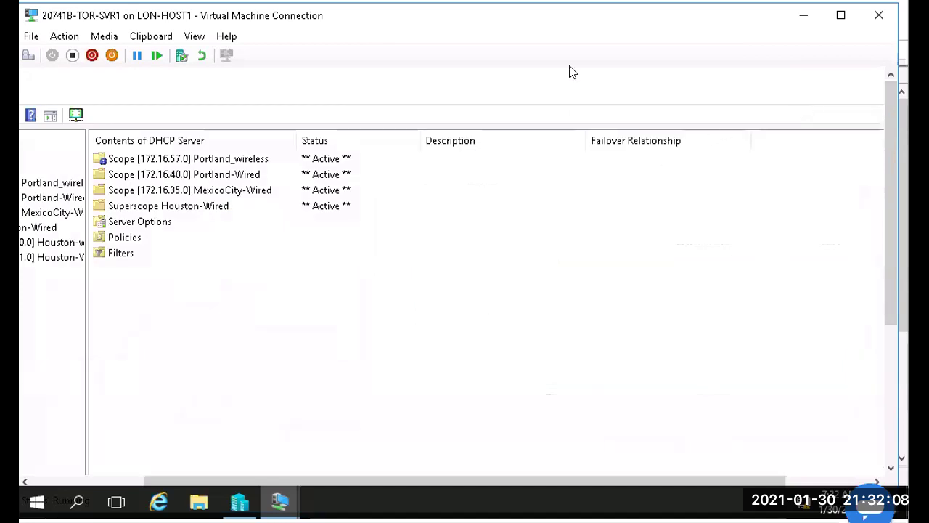
pyautogui.doubleClick(549, 23)
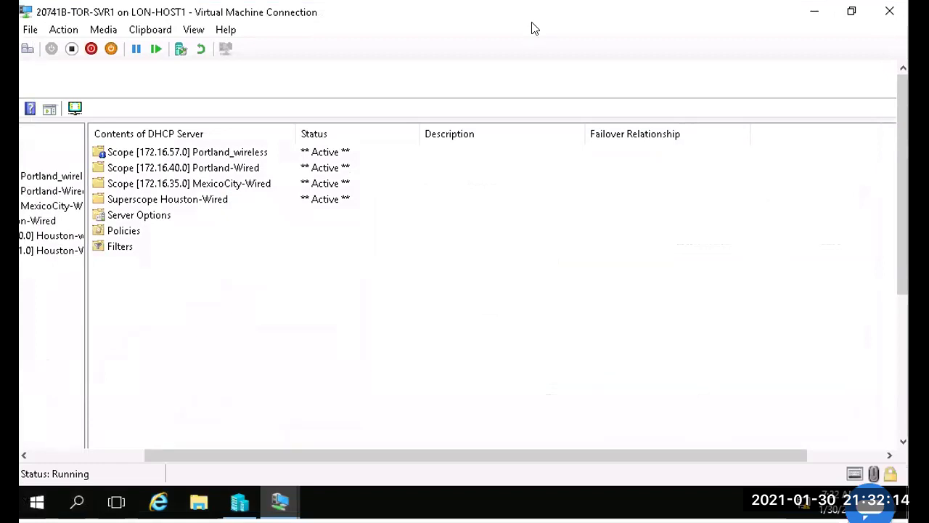
pyautogui.click(852, 12)
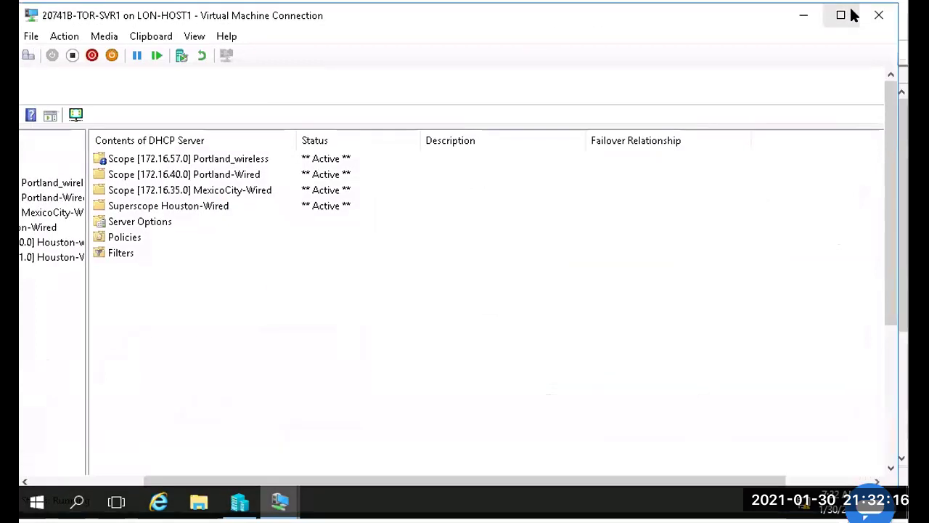